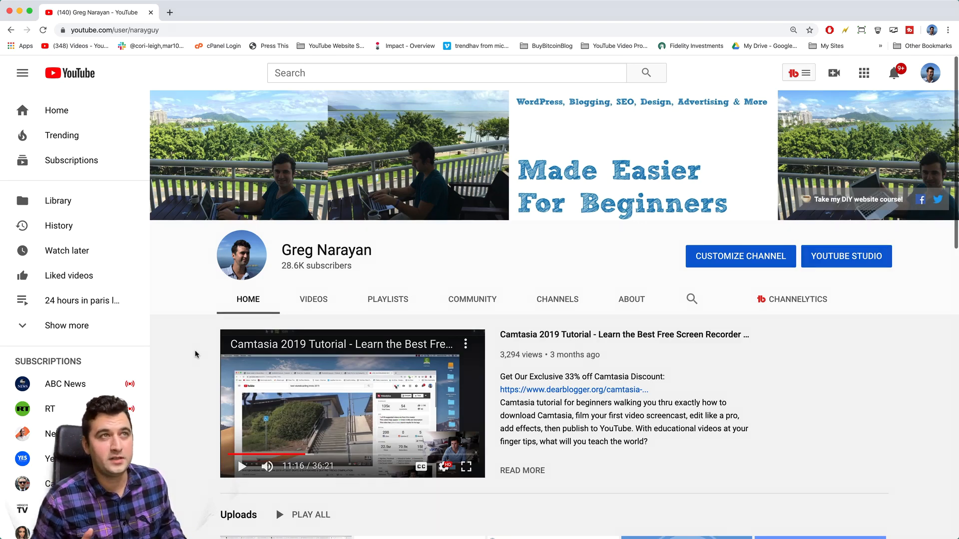
Step: Open a new Chrome tab beside the YouTube channel page
click(169, 12)
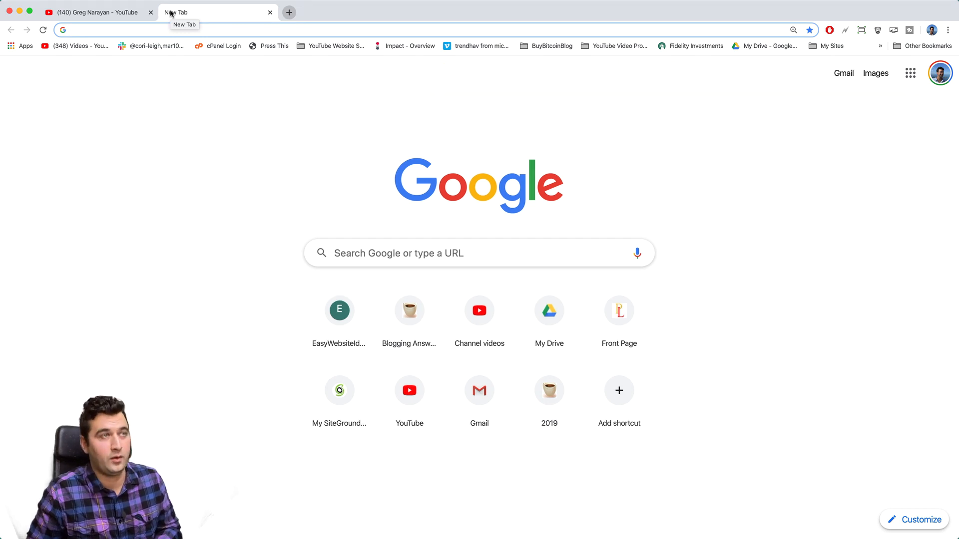
Step: Load dearblogger.org/hosting-deals and scroll to the GoDaddy Coupon entry
text(dearblogger.org)
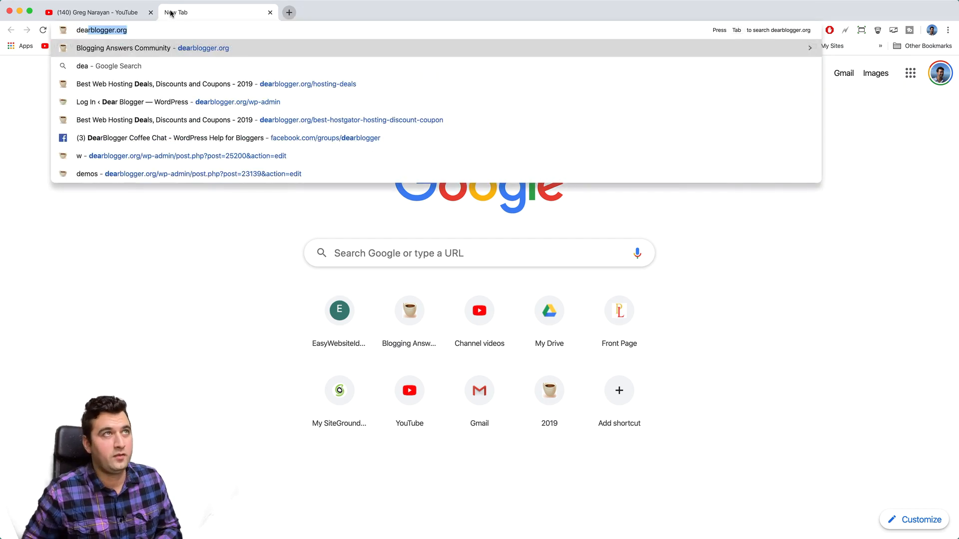
text(/host)
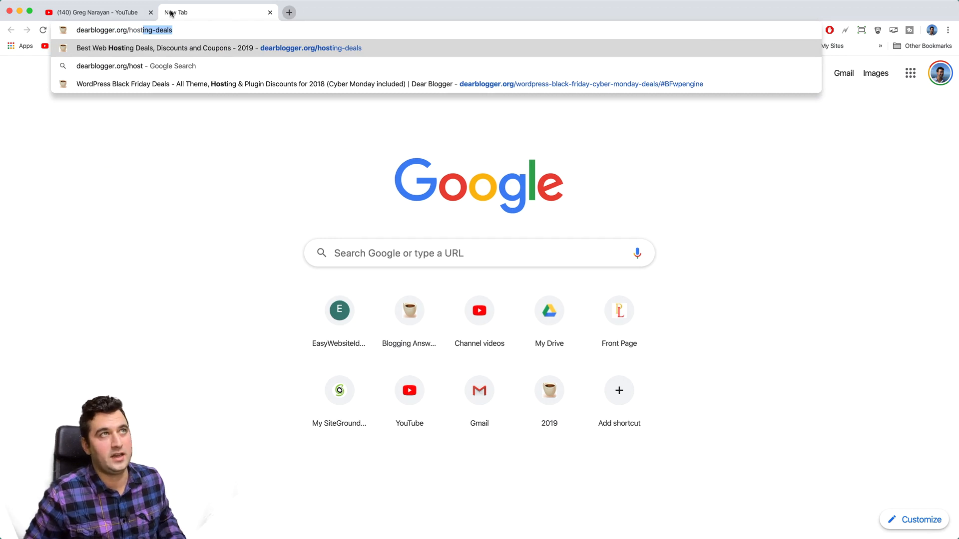
key(Return)
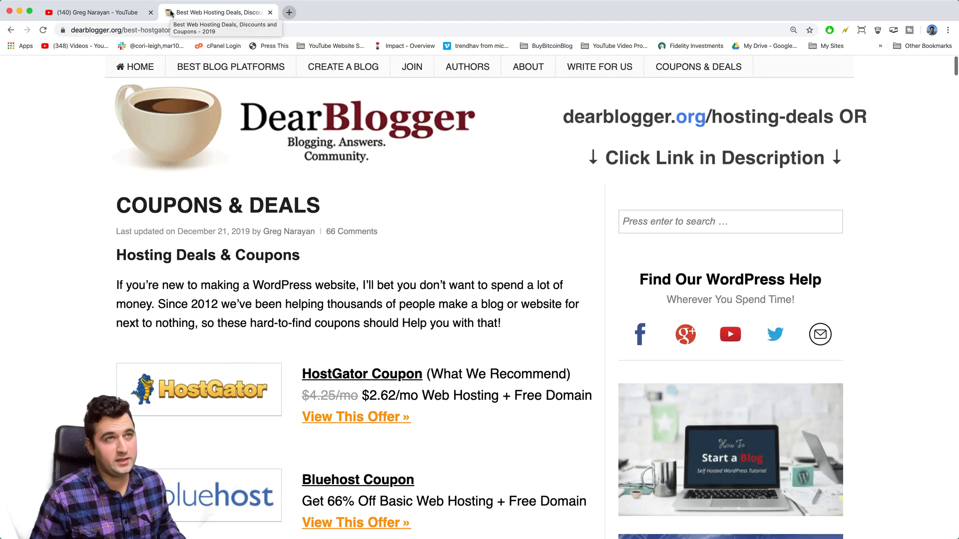
scroll(312, 296, down, 6)
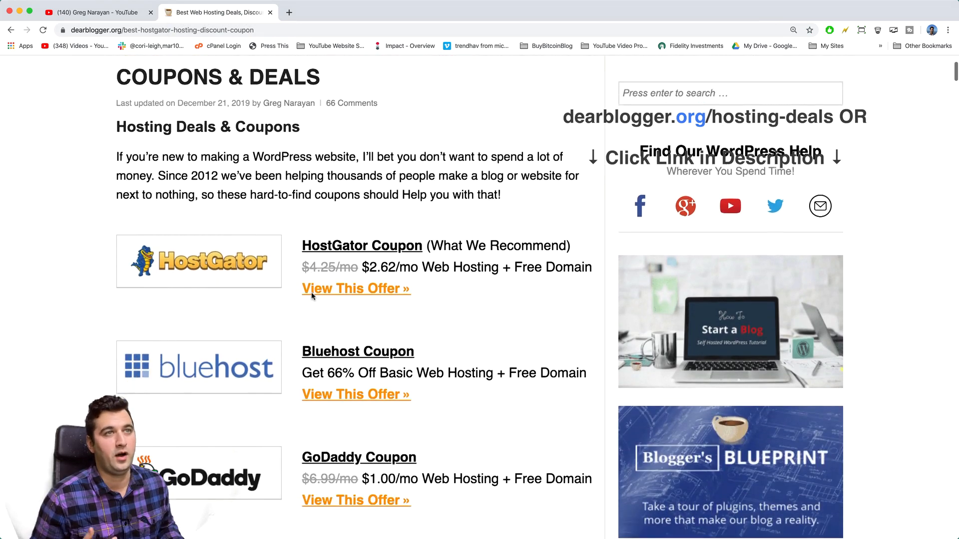
scroll(312, 296, down, 1)
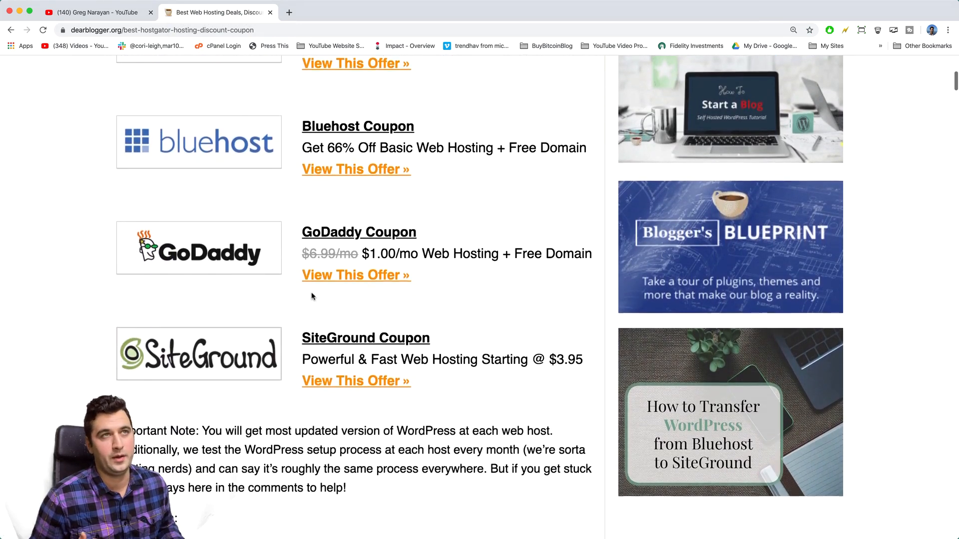
scroll(312, 296, up, 3)
scroll(312, 297, down, 2)
scroll(312, 296, down, 1)
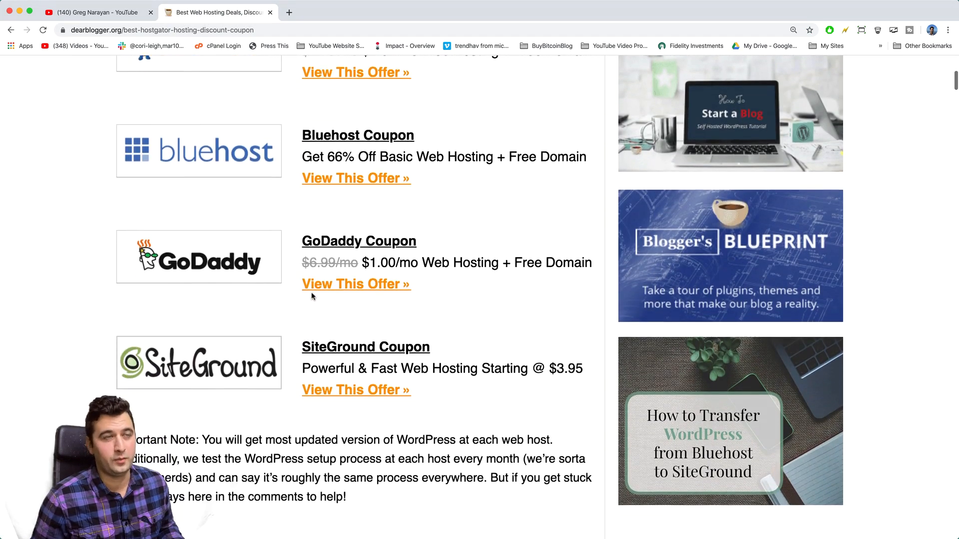
scroll(312, 296, up, 1)
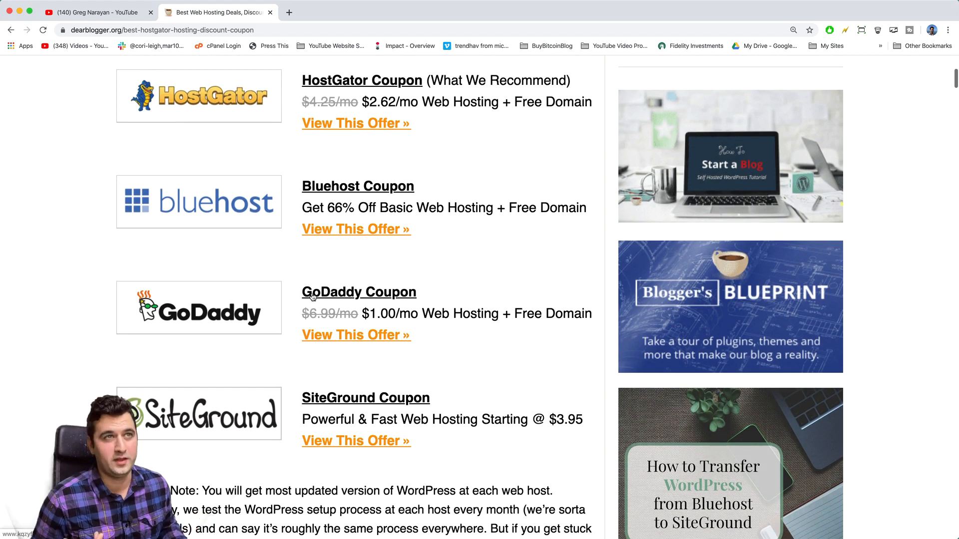
scroll(312, 296, up, 1)
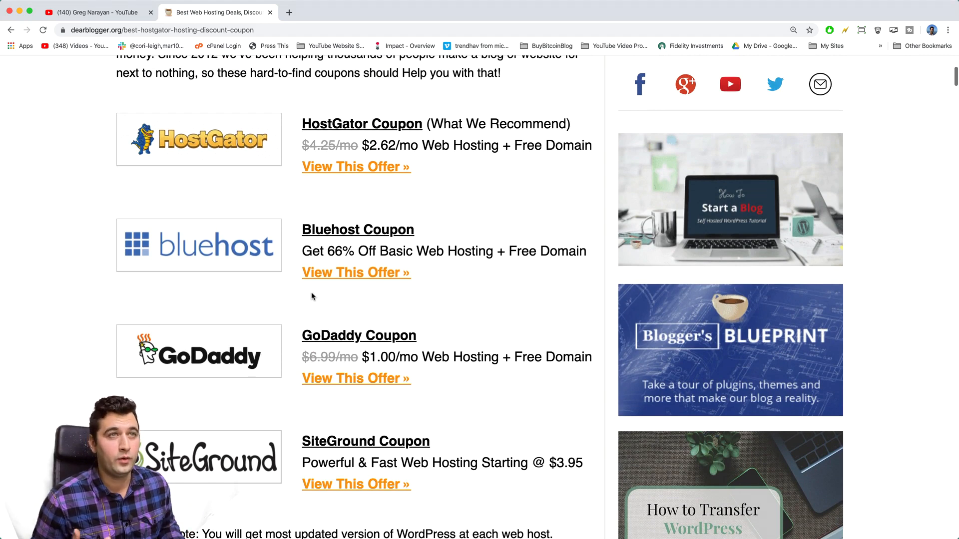
scroll(312, 296, up, 1)
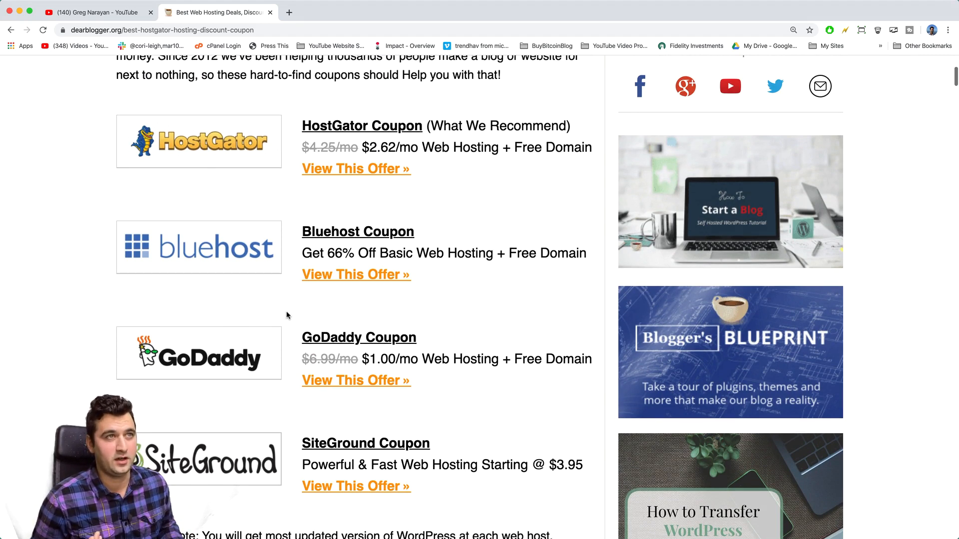
Step: Open GoDaddy's discounted offer, highlight the $1.00/mo Basic price, and start an Incognito window
click(338, 383)
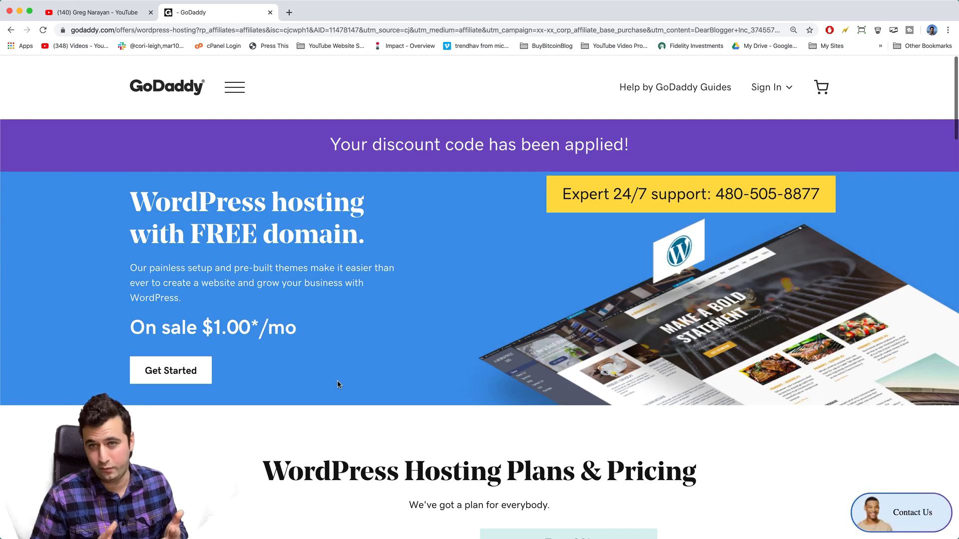
scroll(353, 276, down, 7)
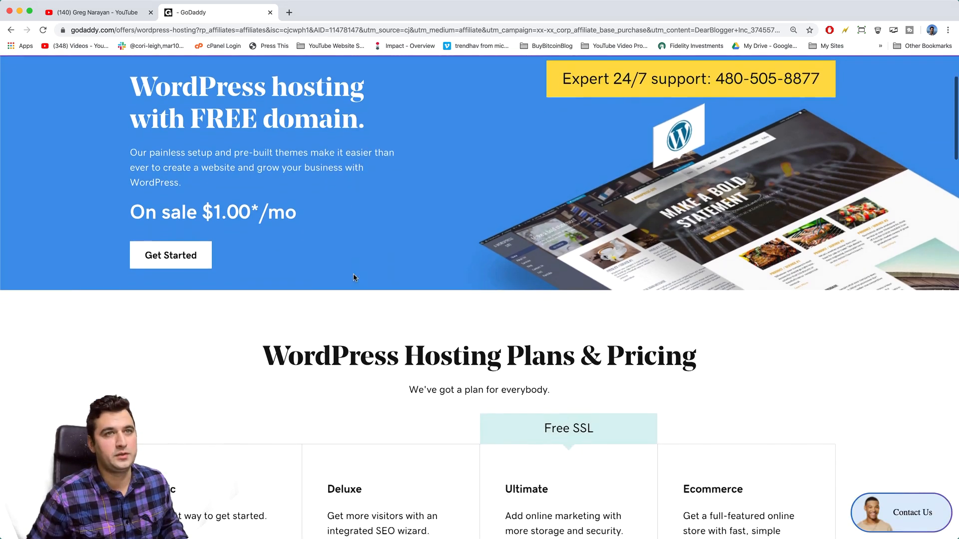
scroll(149, 201, down, 2)
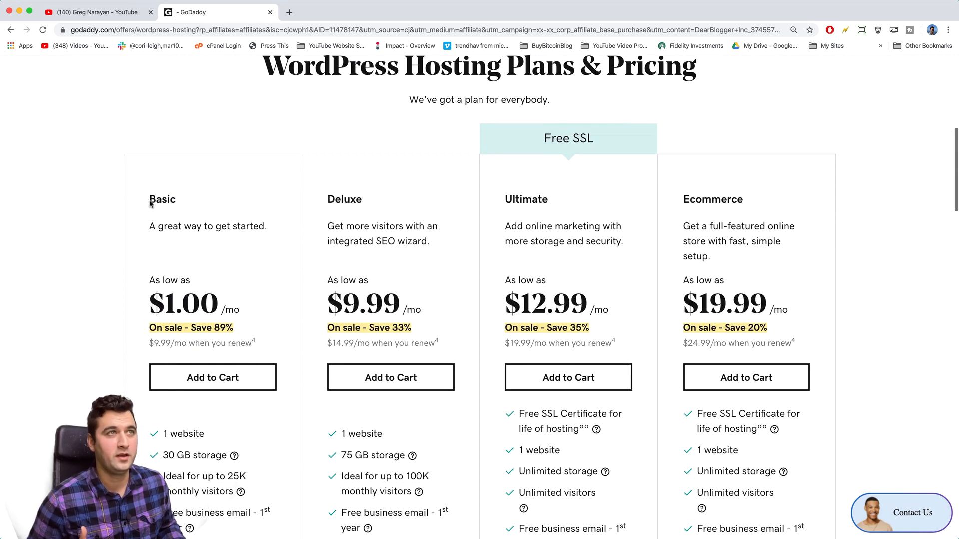
drag(150, 296, 245, 304)
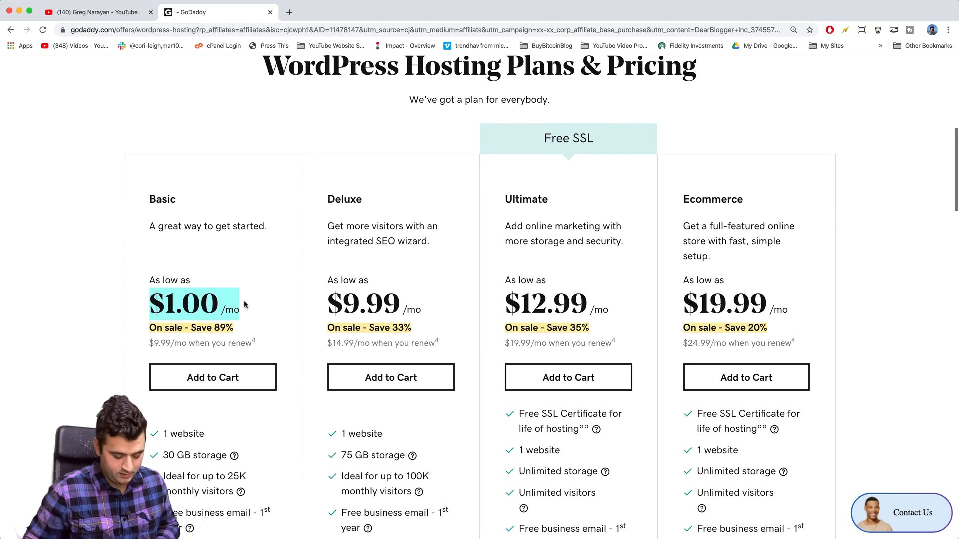
key(super+shift+n)
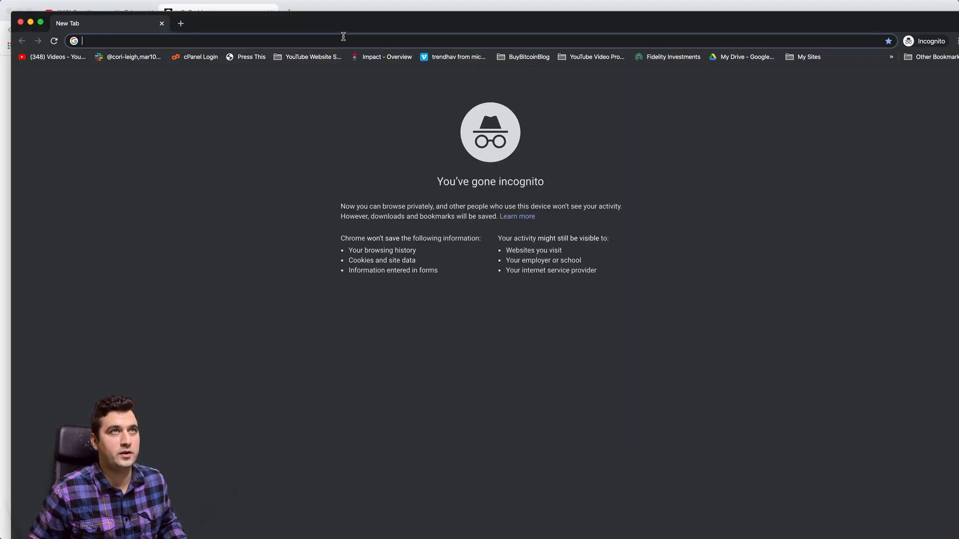
Step: In the Incognito window, go to godaddy.com's WordPress Hosting page
drag(359, 21, 351, 14)
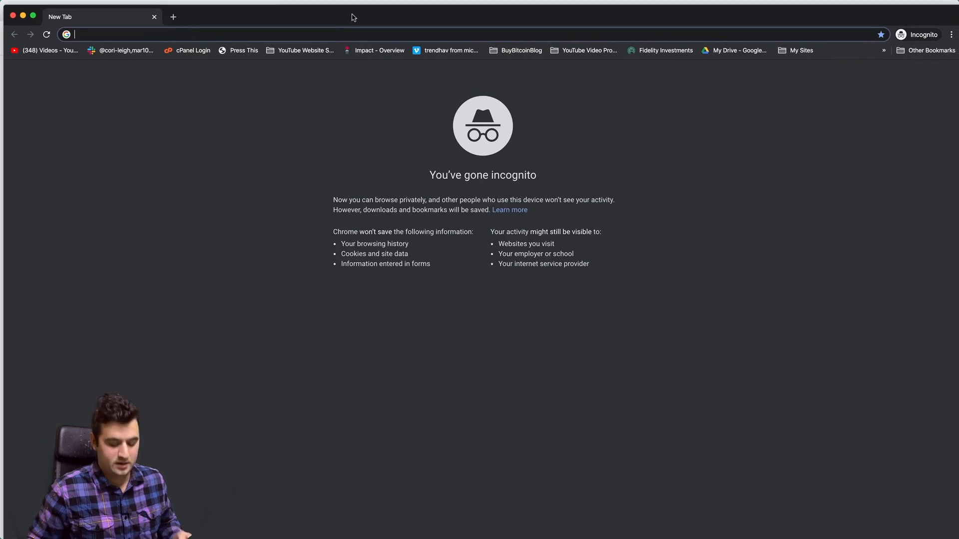
text(god)
key(Return)
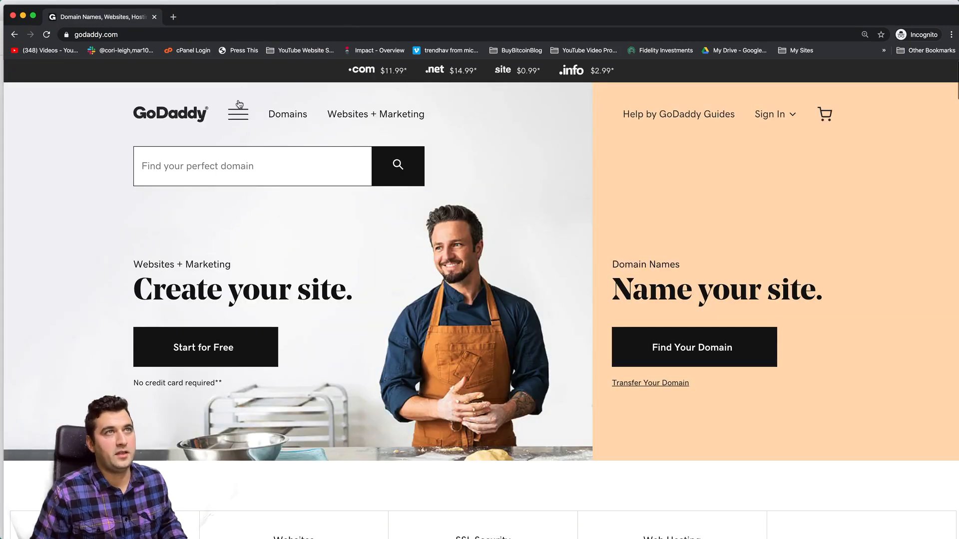
click(238, 107)
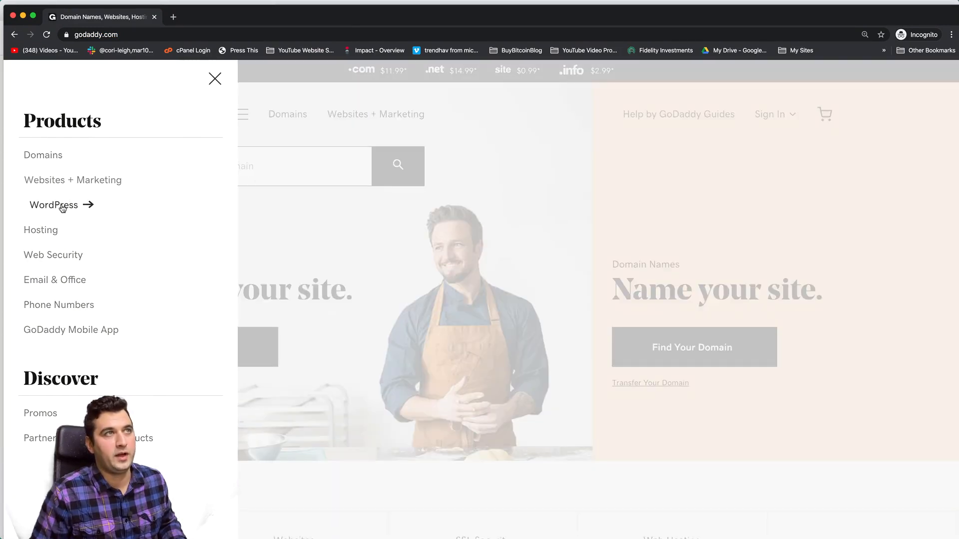
click(62, 206)
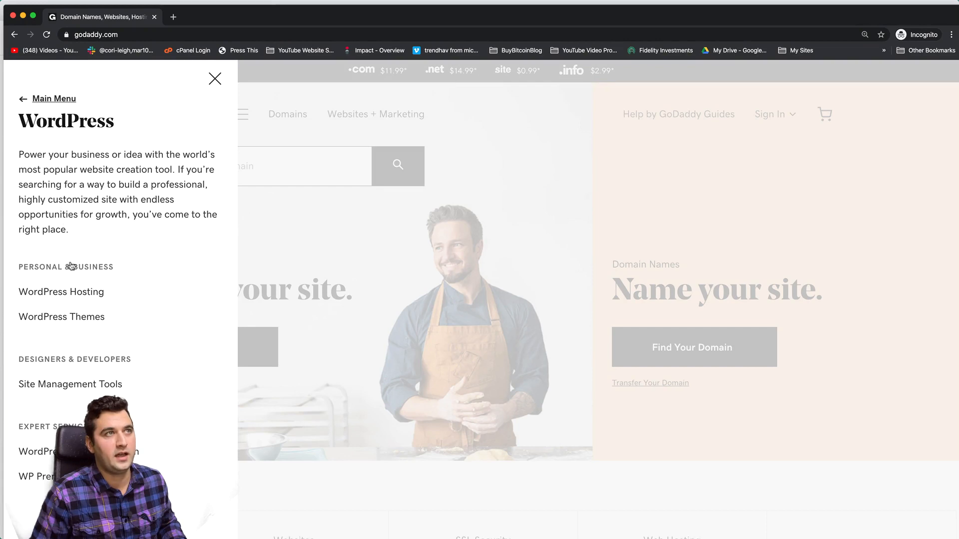
click(76, 299)
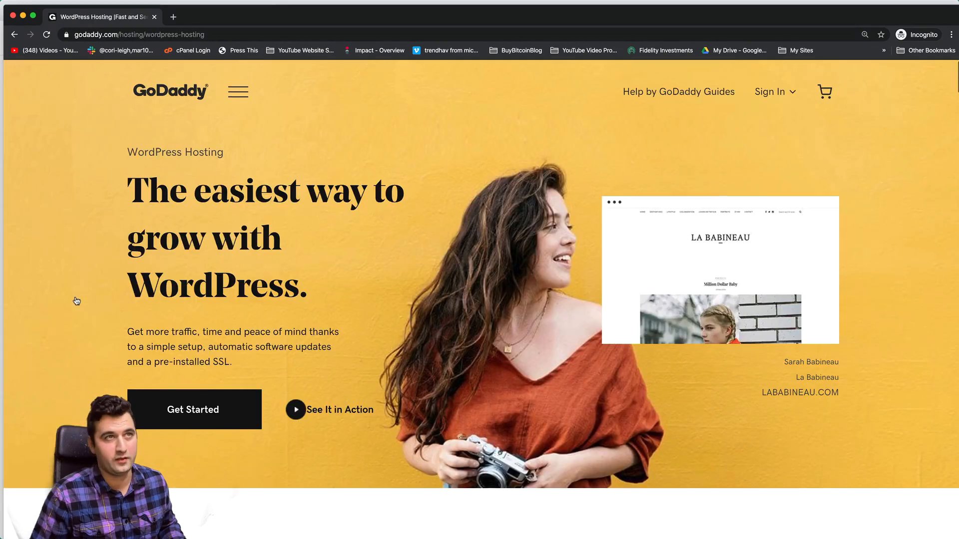
Step: Highlight the regular $6.99/mo Basic price, then close the Incognito window
scroll(173, 301, down, 6)
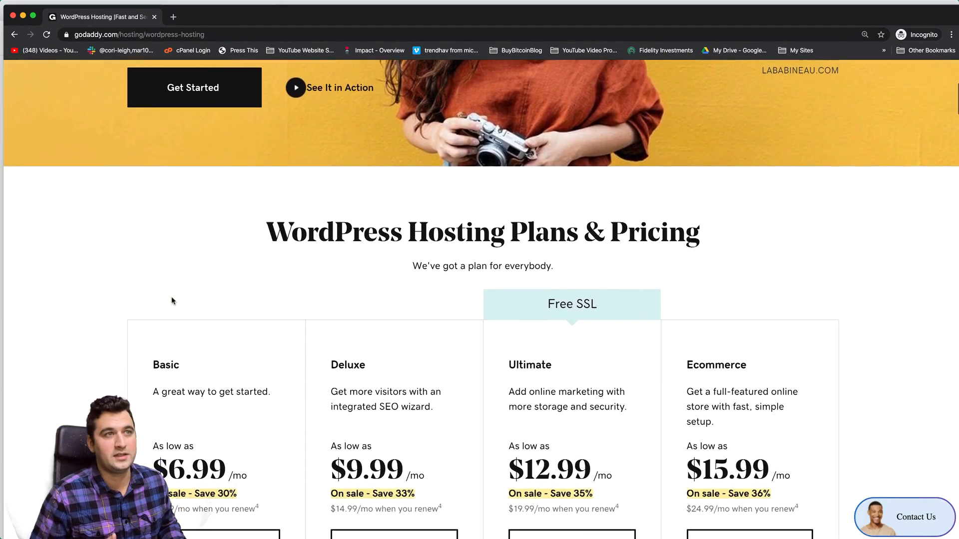
scroll(172, 301, down, 3)
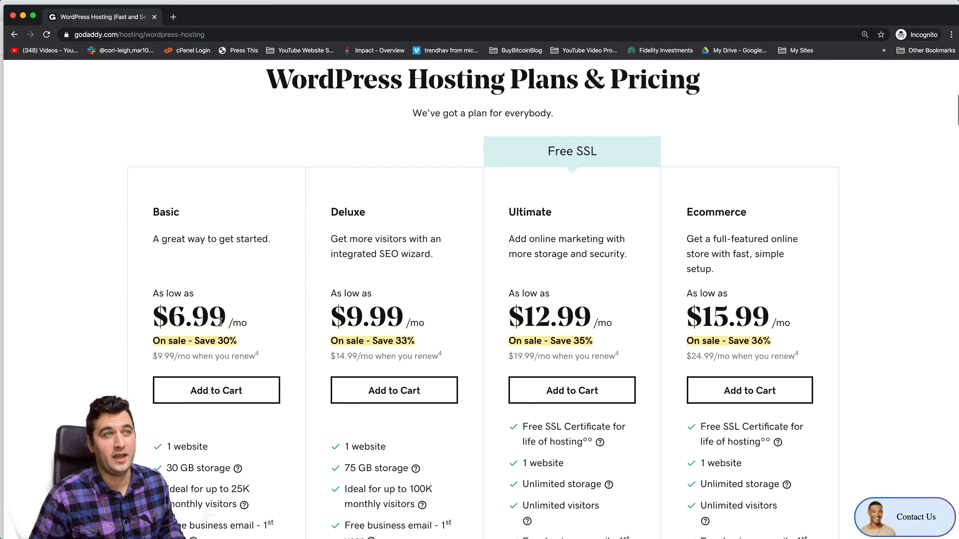
drag(150, 323, 248, 318)
scroll(247, 317, down, 2)
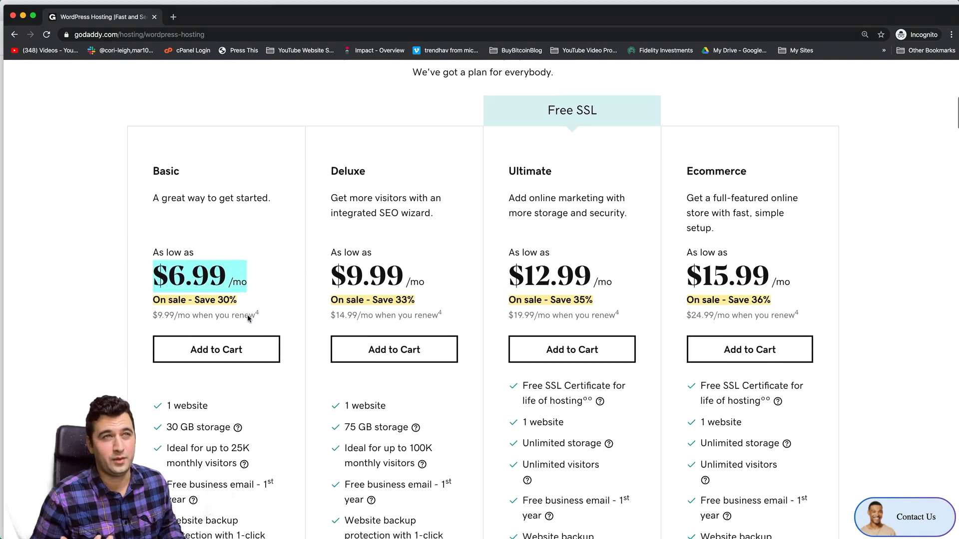
scroll(230, 267, down, 2)
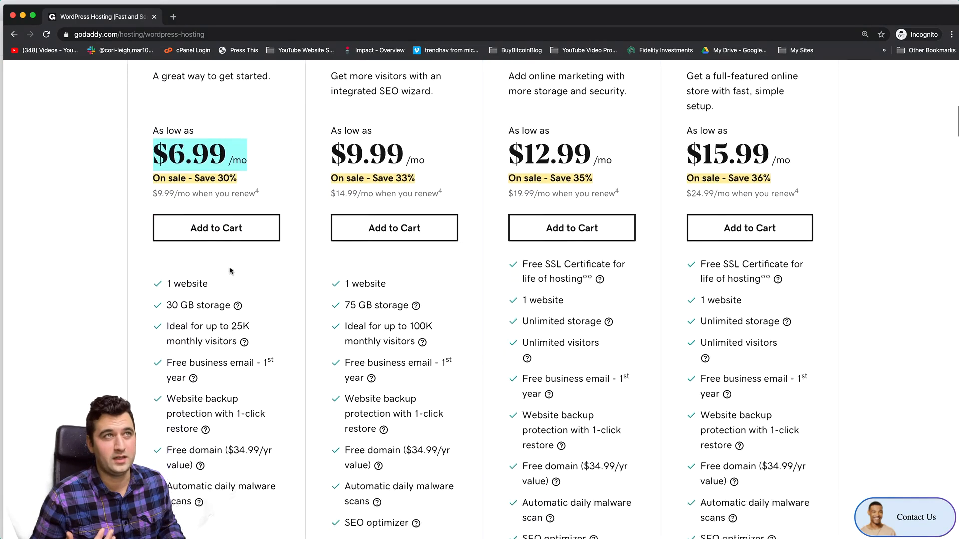
scroll(230, 267, up, 2)
click(12, 17)
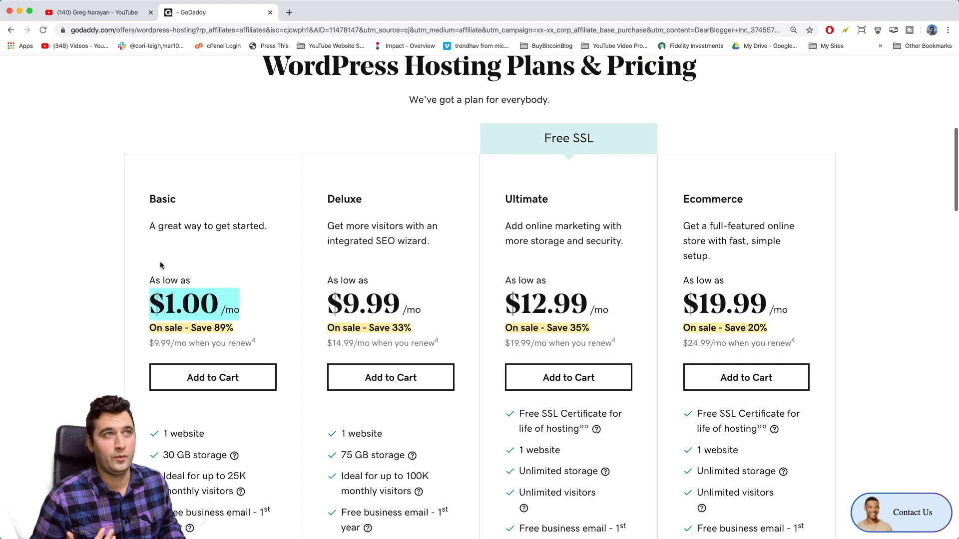
click(258, 304)
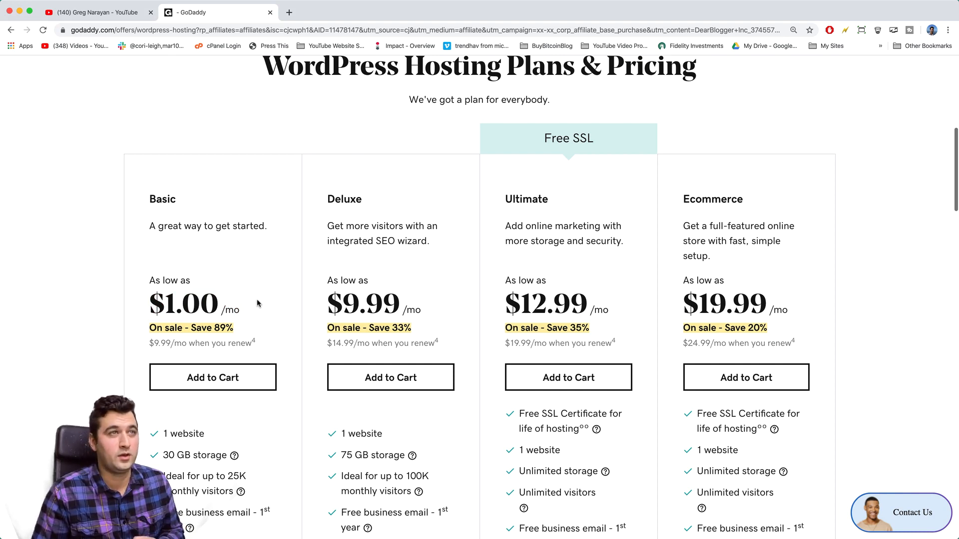
scroll(261, 289, up, 8)
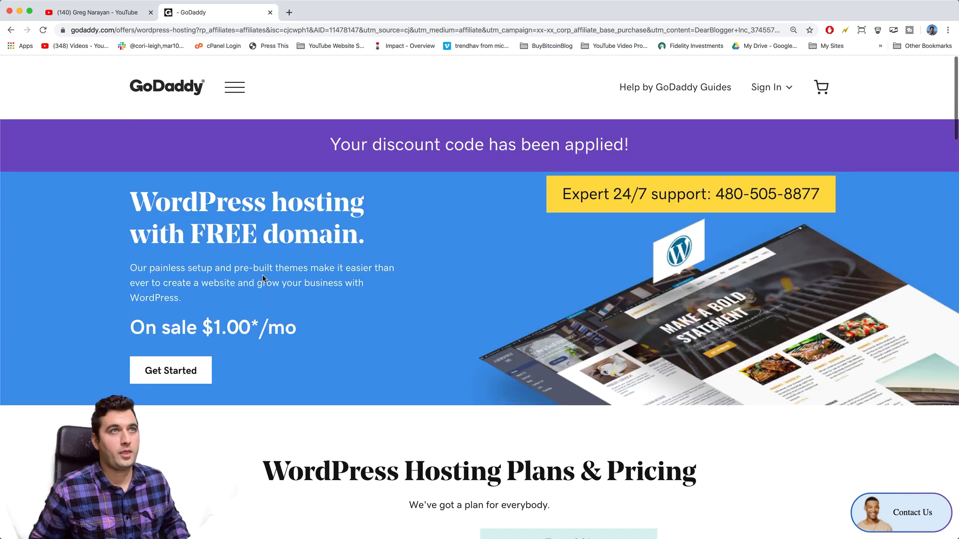
click(233, 90)
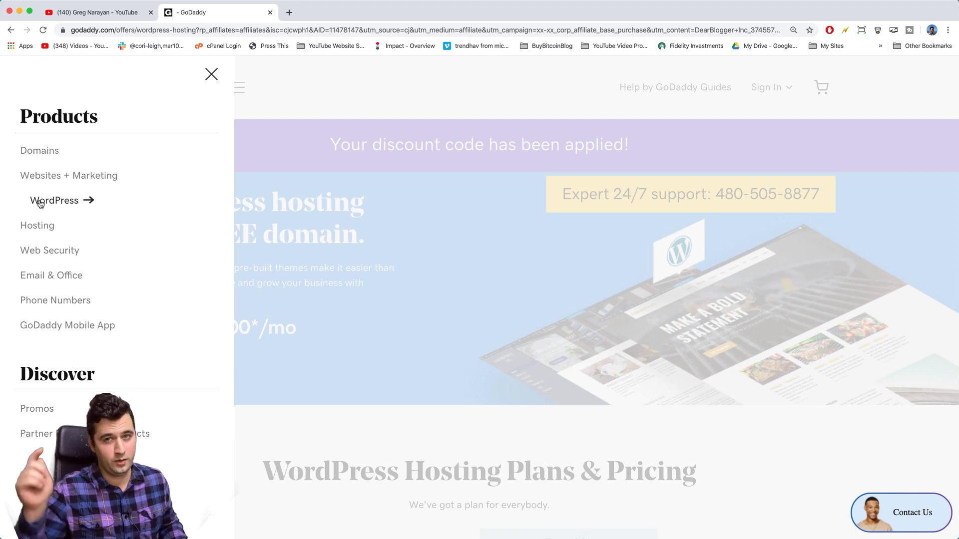
click(407, 199)
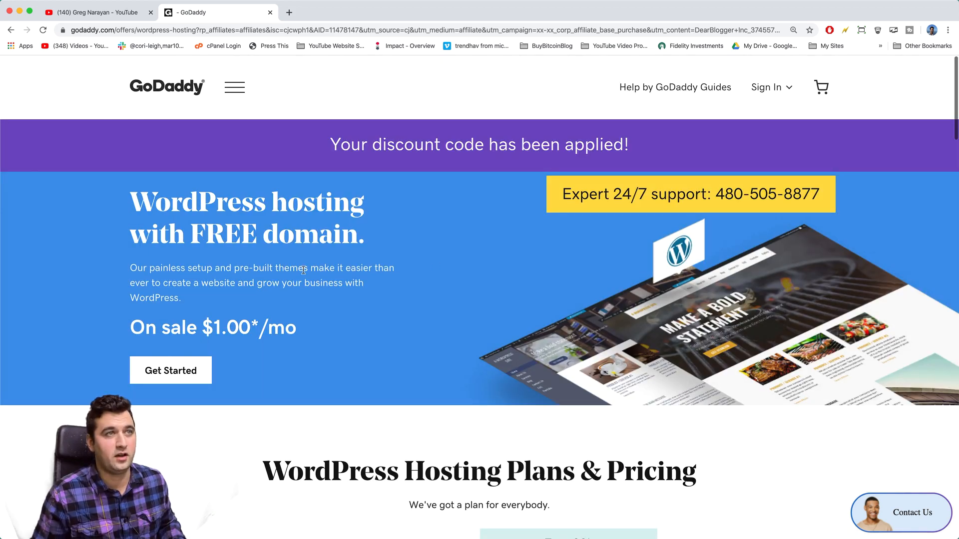
Step: Start the $1.00 hosting sign-up and search gregswebhosting.com as the free domain
click(202, 370)
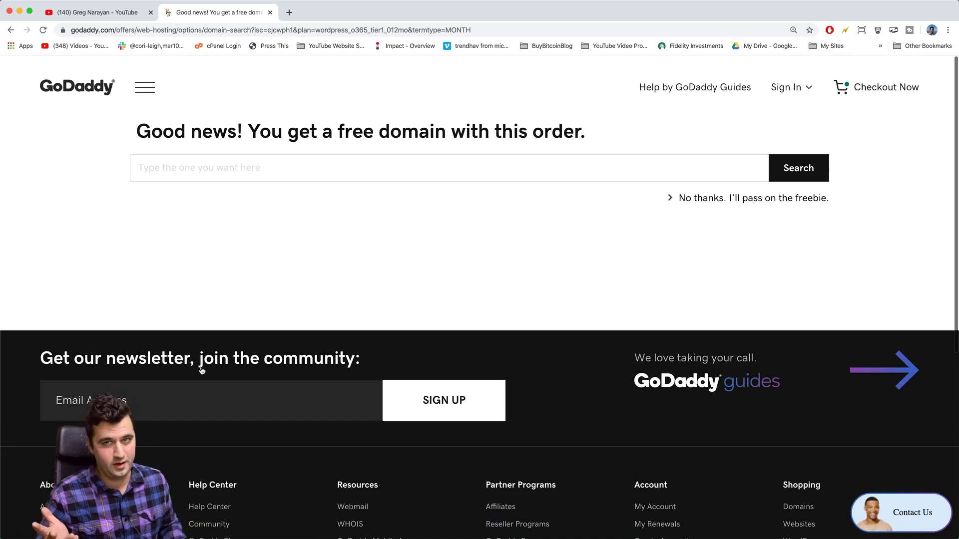
click(184, 178)
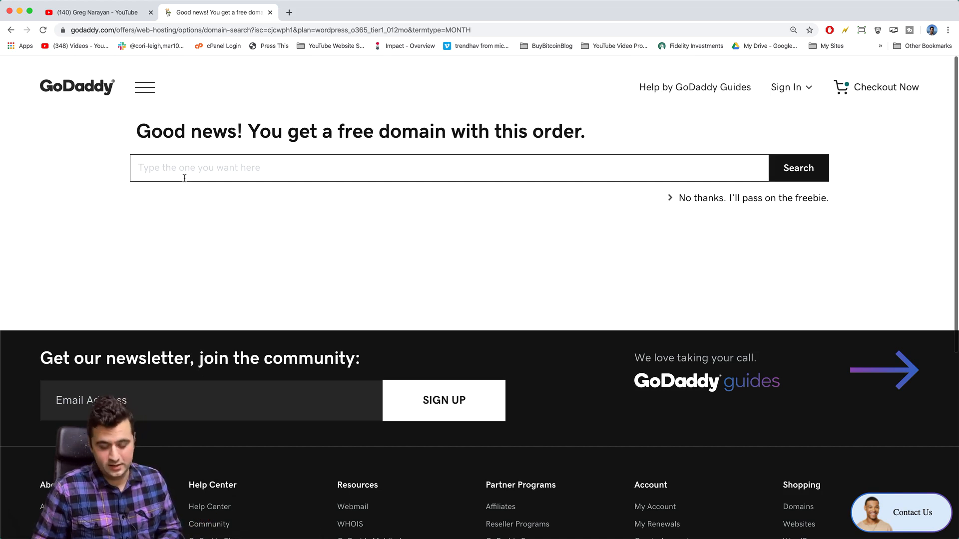
text(gr)
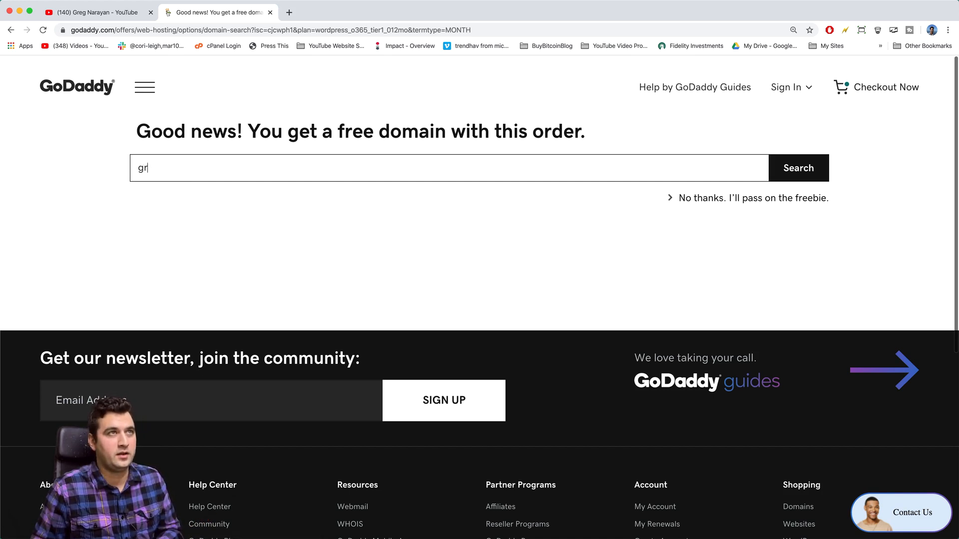
text(egs)
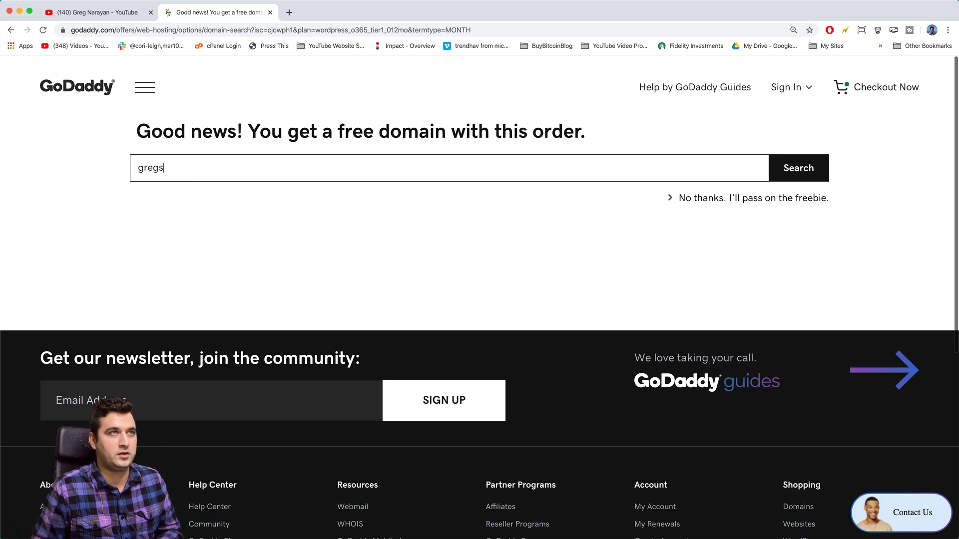
text(webhosting.)
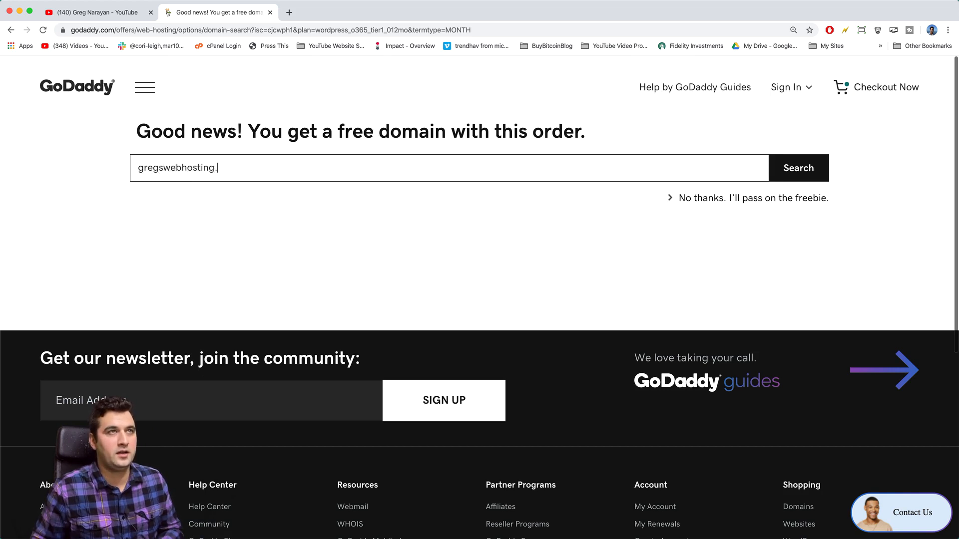
text(com)
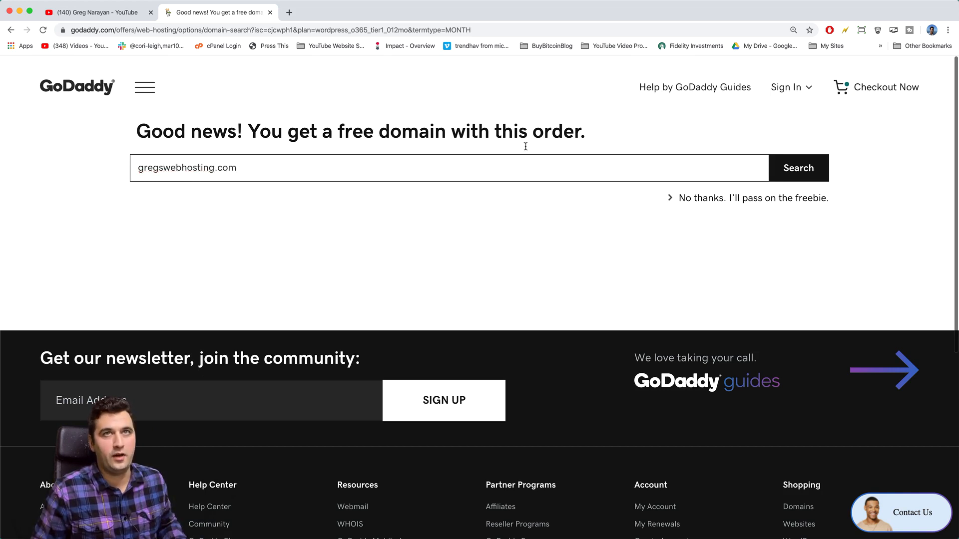
click(777, 171)
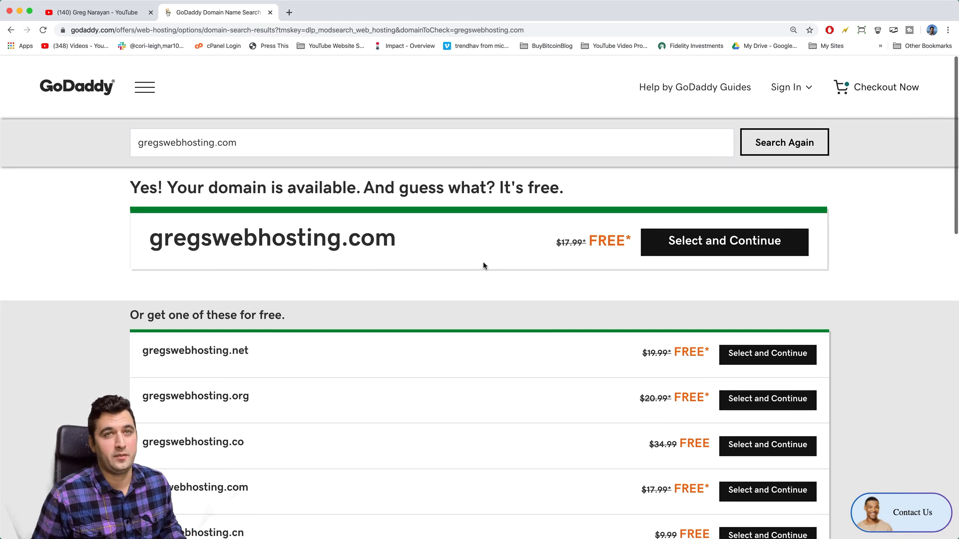
Step: Review results showing gregswebhosting.com free instead of $17.99, plus free alternative extensions
scroll(483, 265, down, 3)
scroll(482, 264, down, 1)
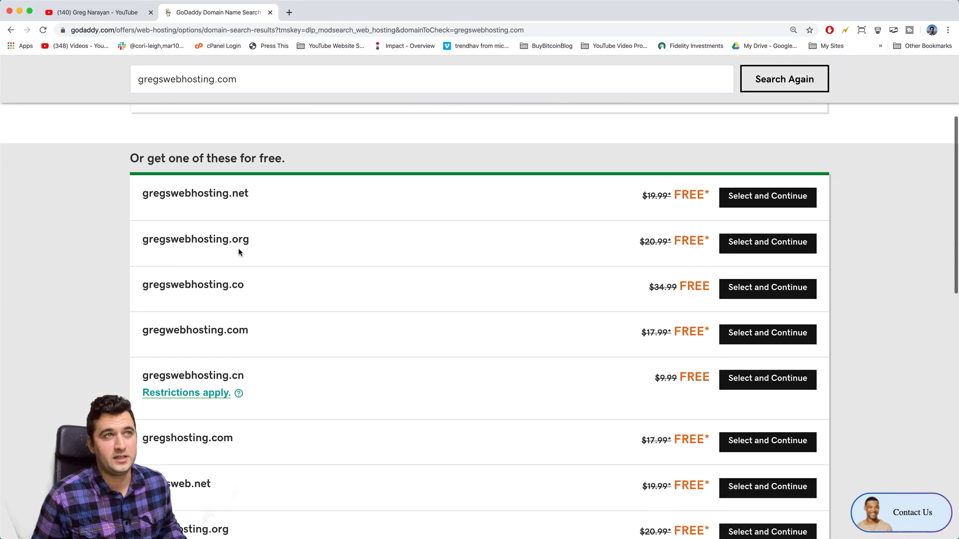
drag(249, 240, 229, 243)
scroll(282, 280, down, 2)
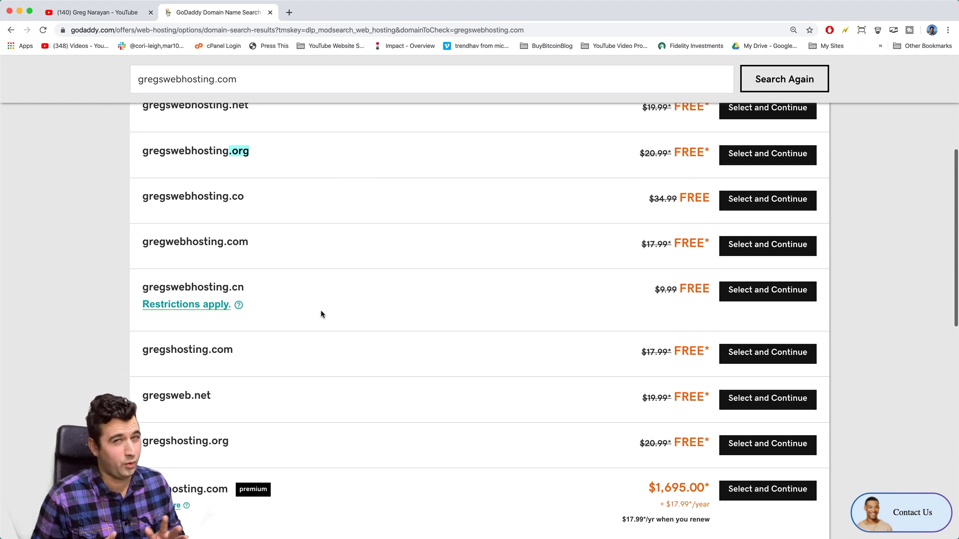
click(366, 310)
scroll(367, 311, up, 5)
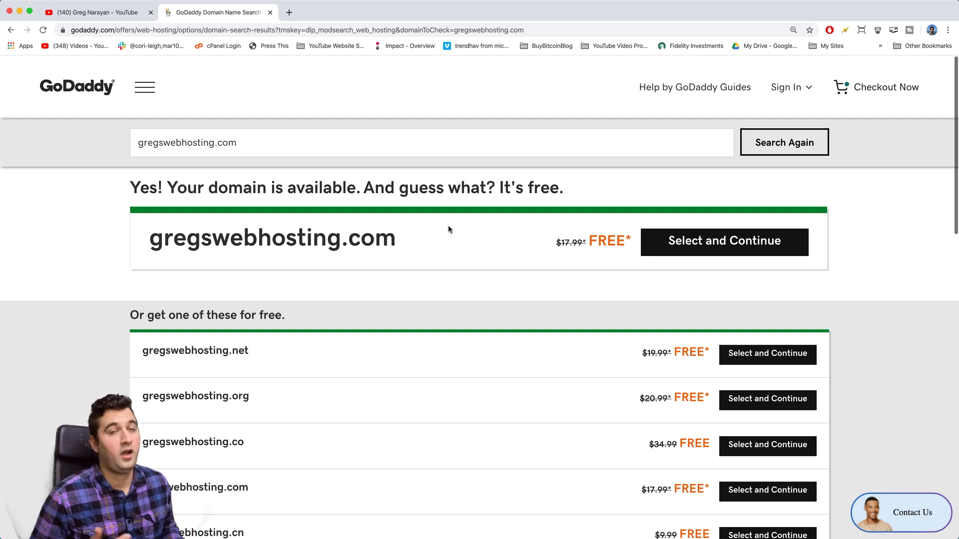
Step: Select gregswebhosting.com, review the $12.00 cart, and begin the Create an Account email
click(788, 247)
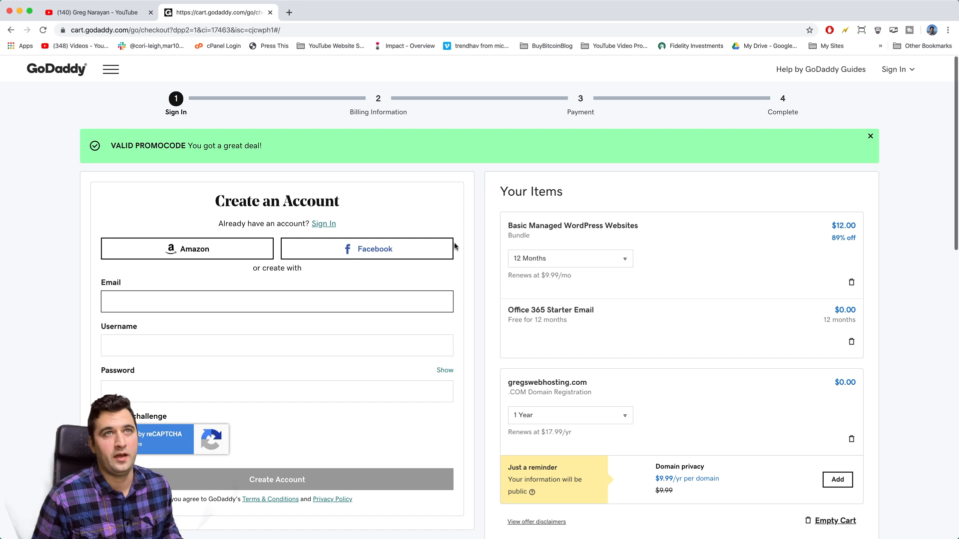
scroll(634, 230, down, 3)
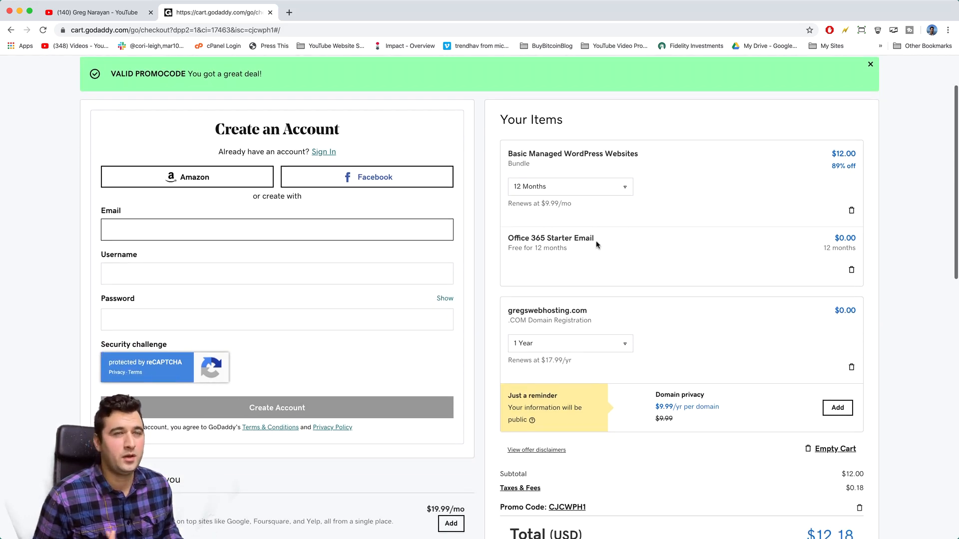
scroll(595, 244, down, 3)
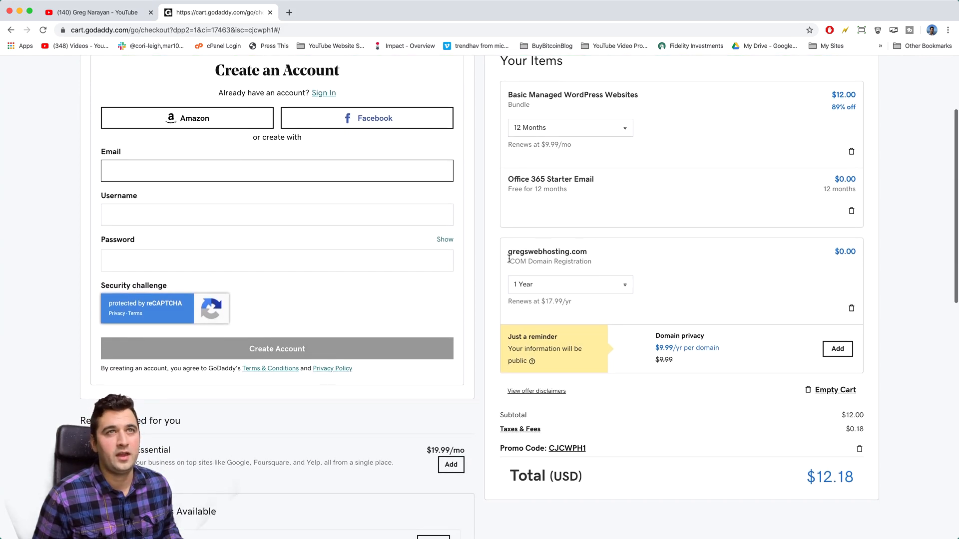
scroll(628, 269, up, 5)
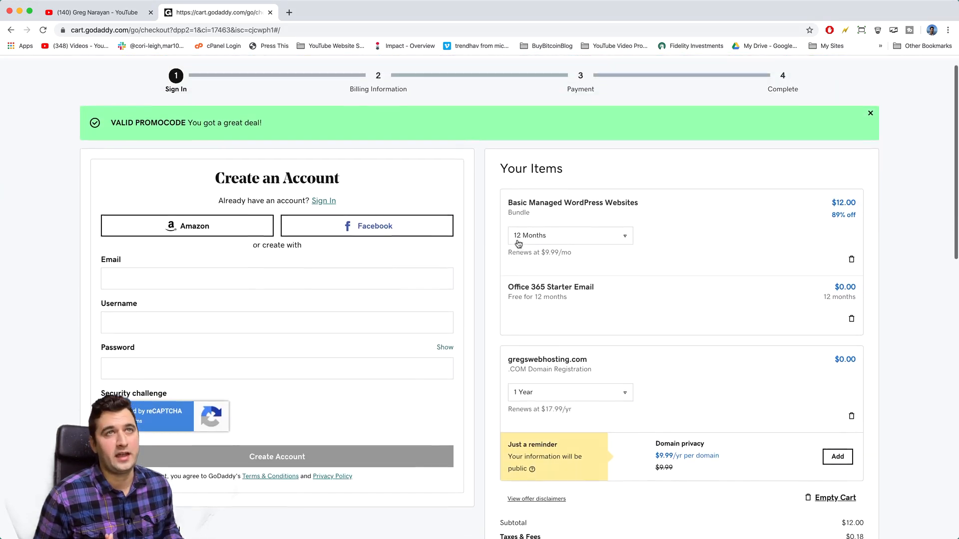
scroll(246, 197, up, 1)
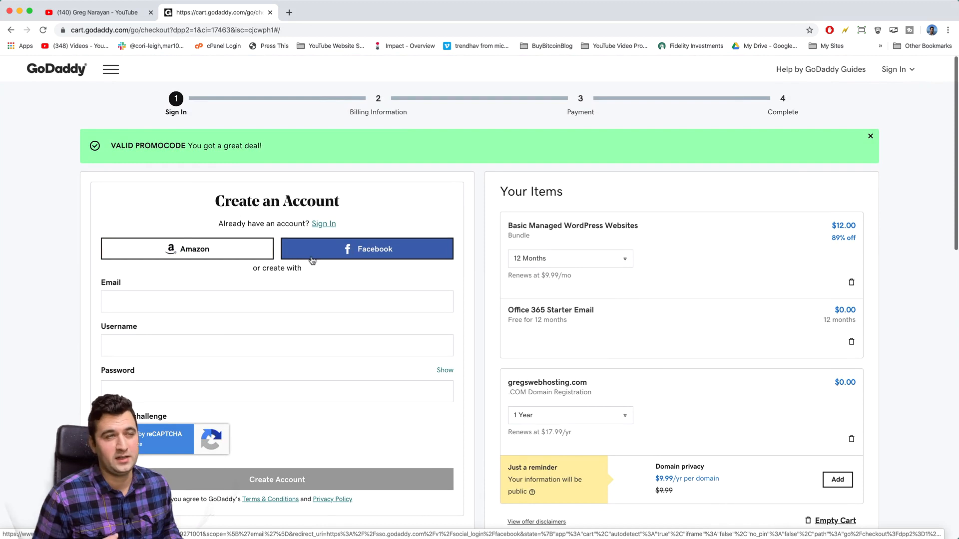
click(268, 308)
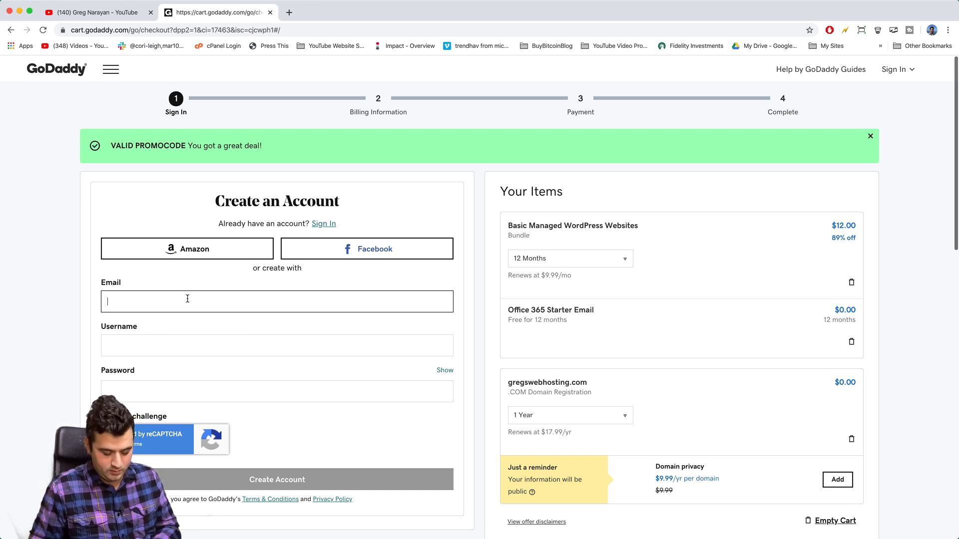
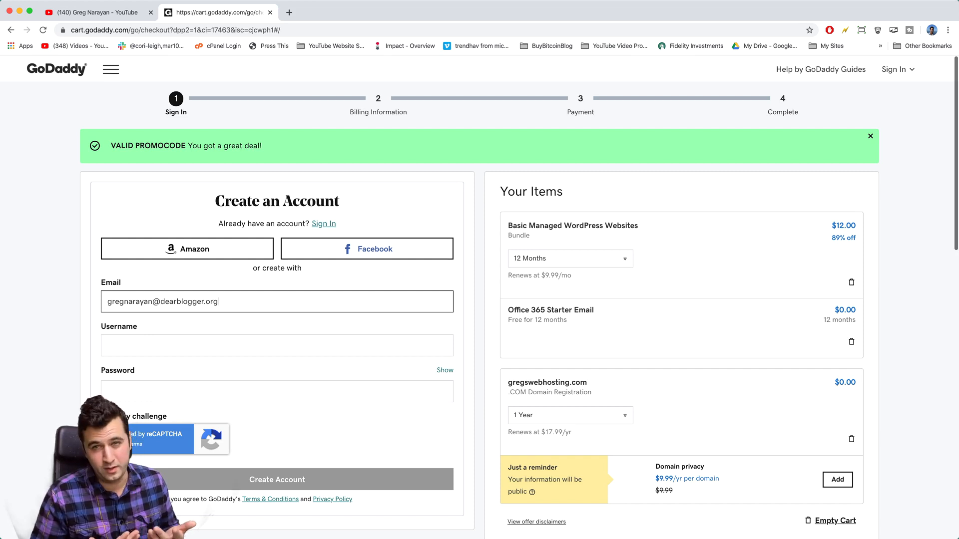
Step: Enter the account email, append 1 to make the username unique, and create the account
click(118, 351)
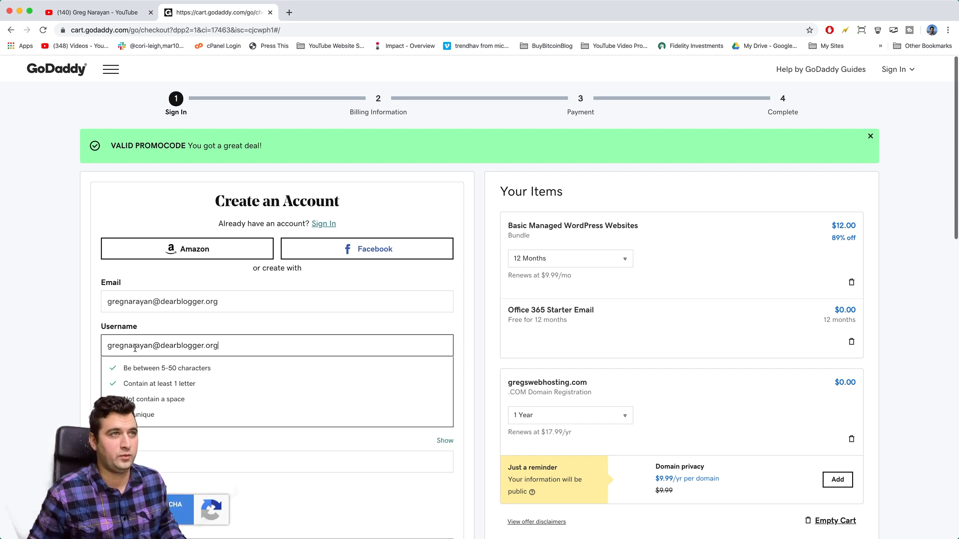
triple_click(135, 348)
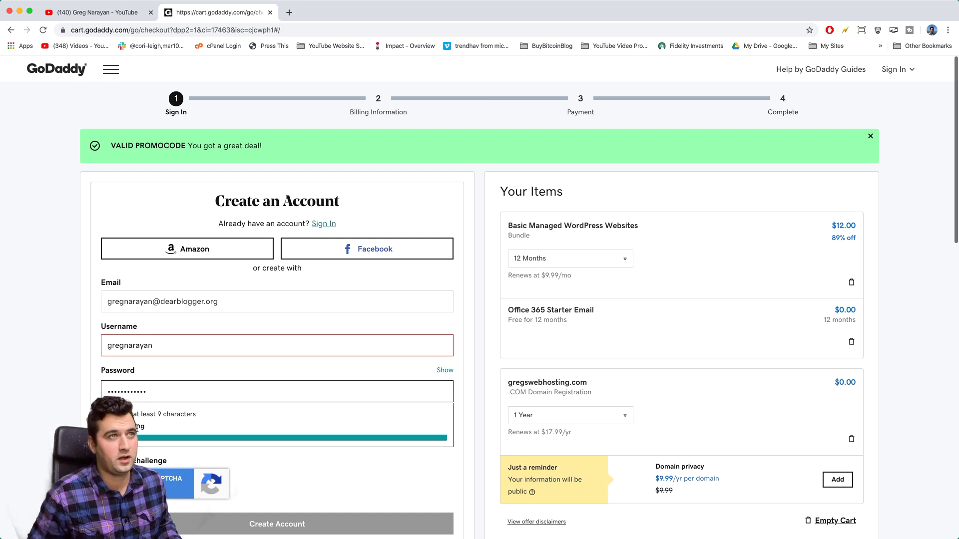
click(165, 345)
text(1)
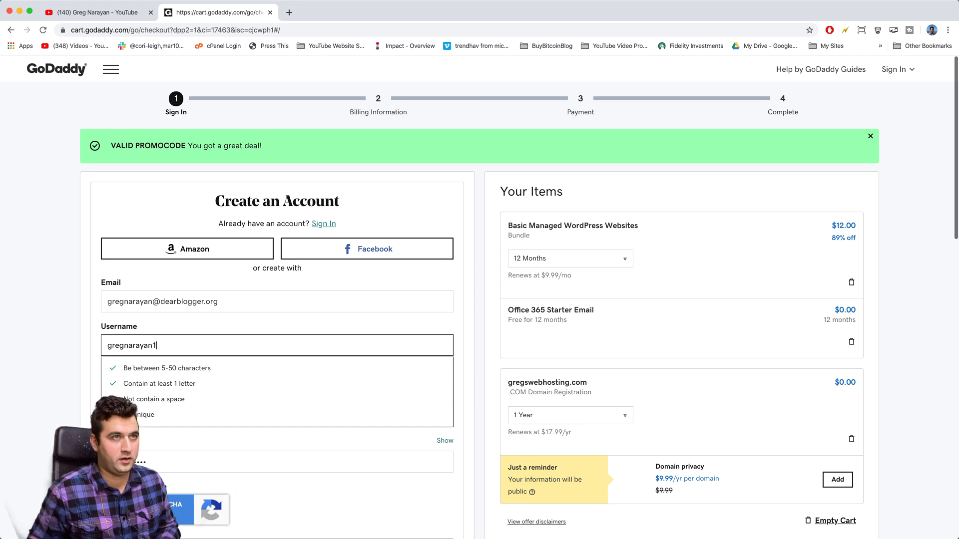
click(68, 332)
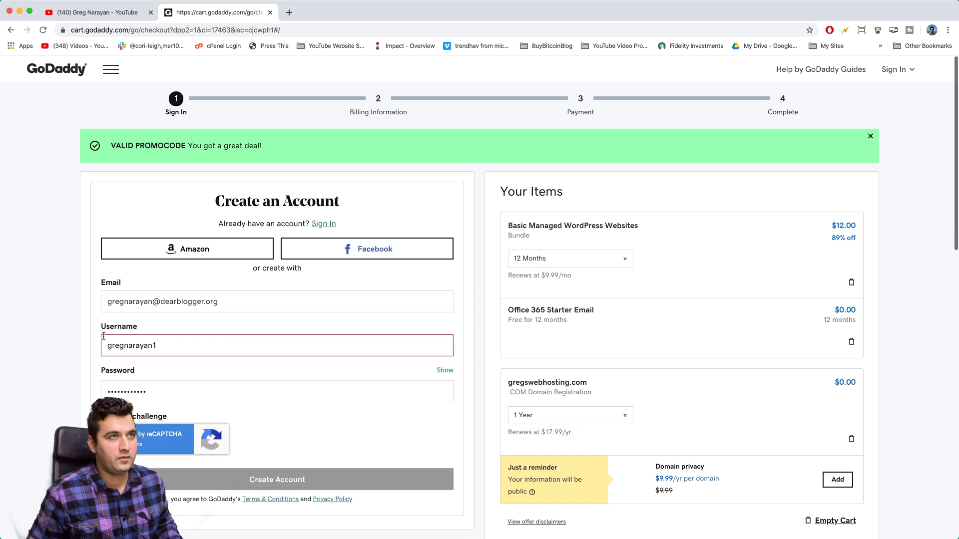
click(162, 344)
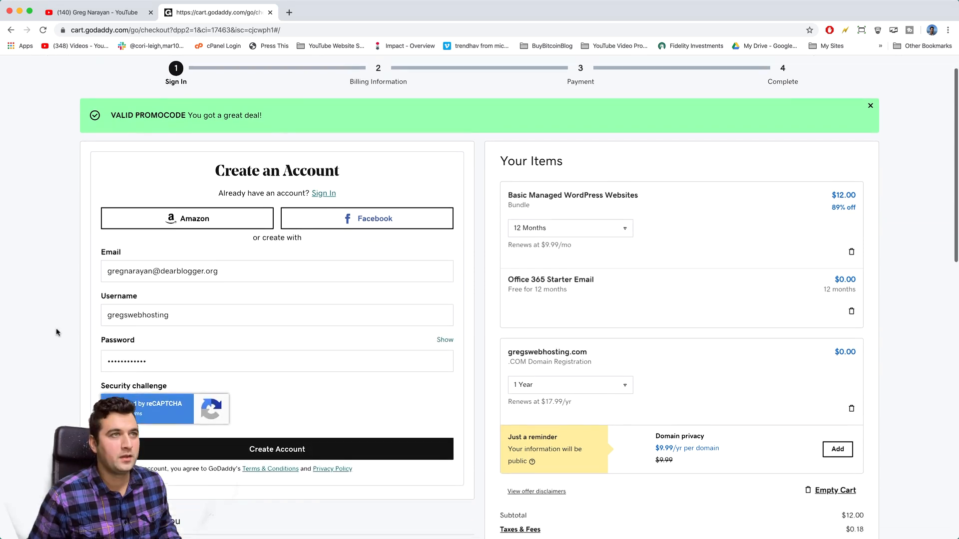
scroll(56, 344, down, 3)
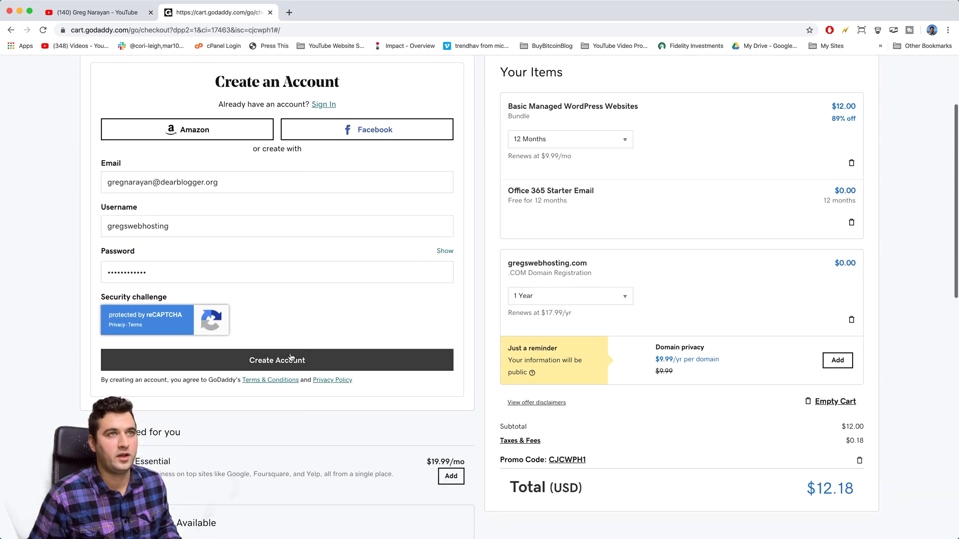
click(289, 362)
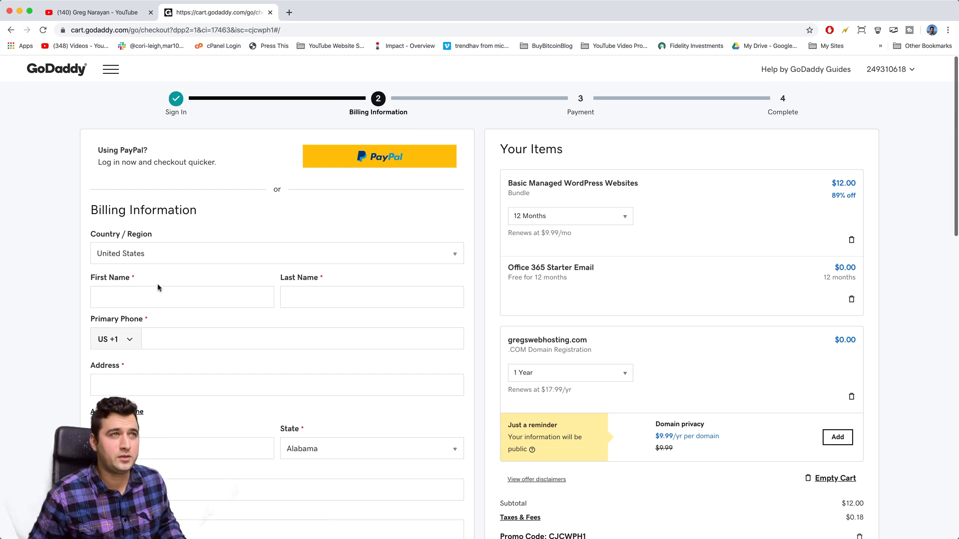
Step: Enter the billing first name, complete Billing Information, and continue to Payment
click(140, 298)
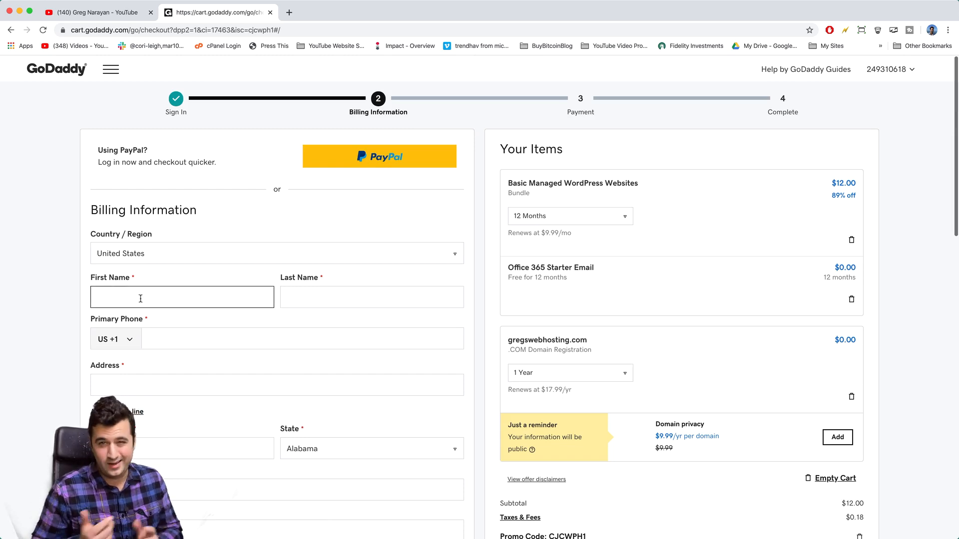
text(Gregory)
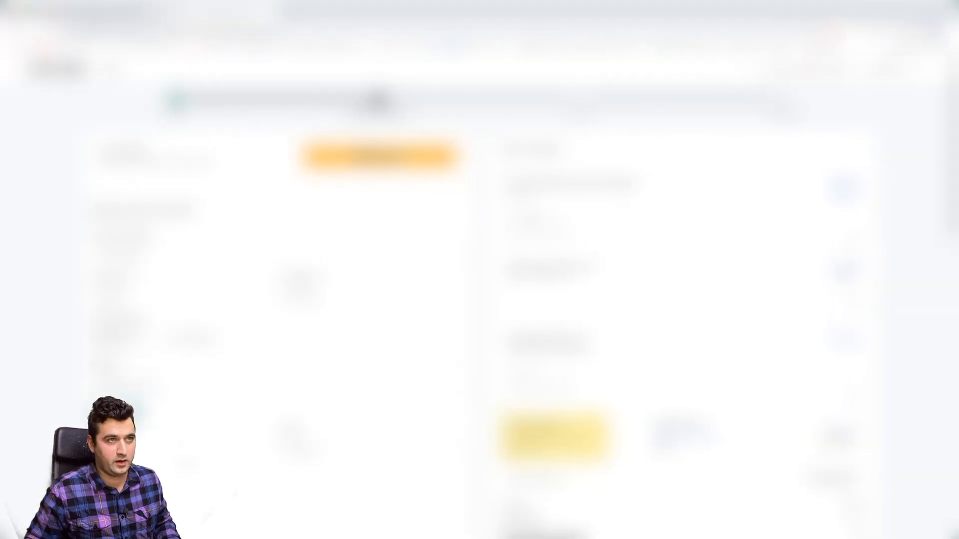
scroll(479, 300, down, 2)
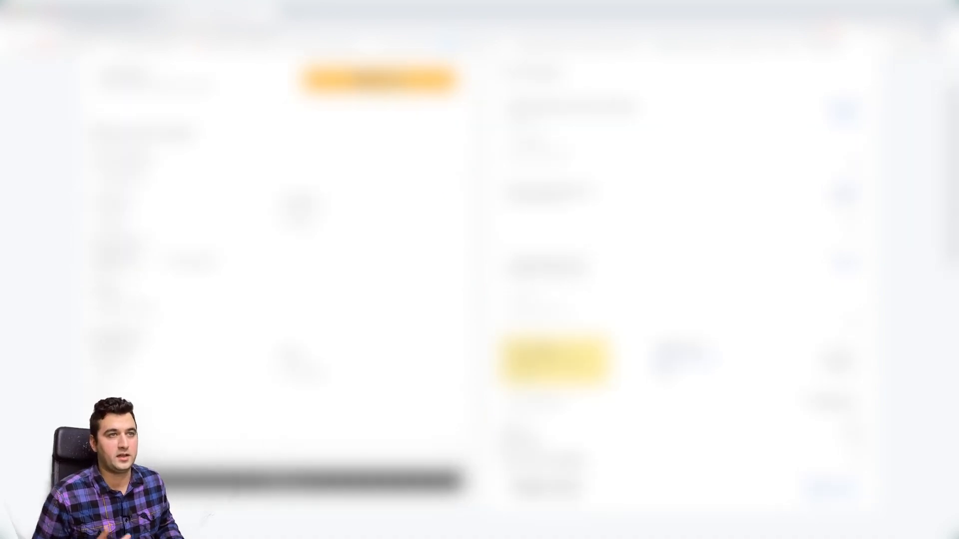
click(300, 480)
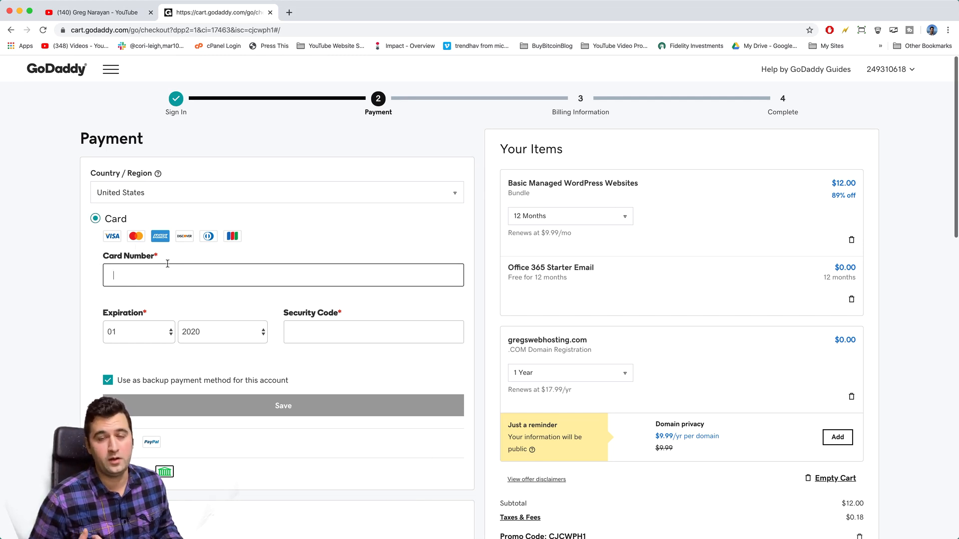
Step: Switch between the PayPal, checking and card payment methods in the Payment section
click(96, 442)
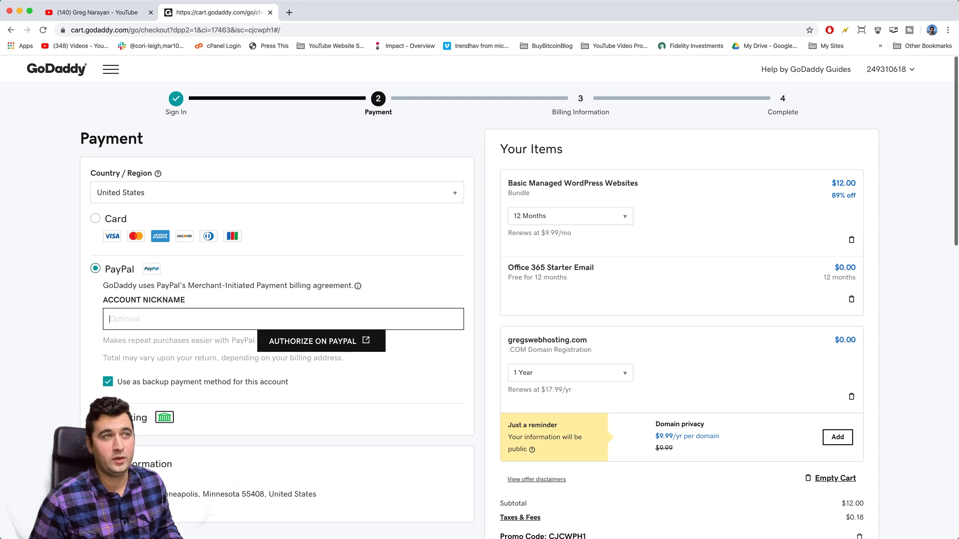
click(164, 418)
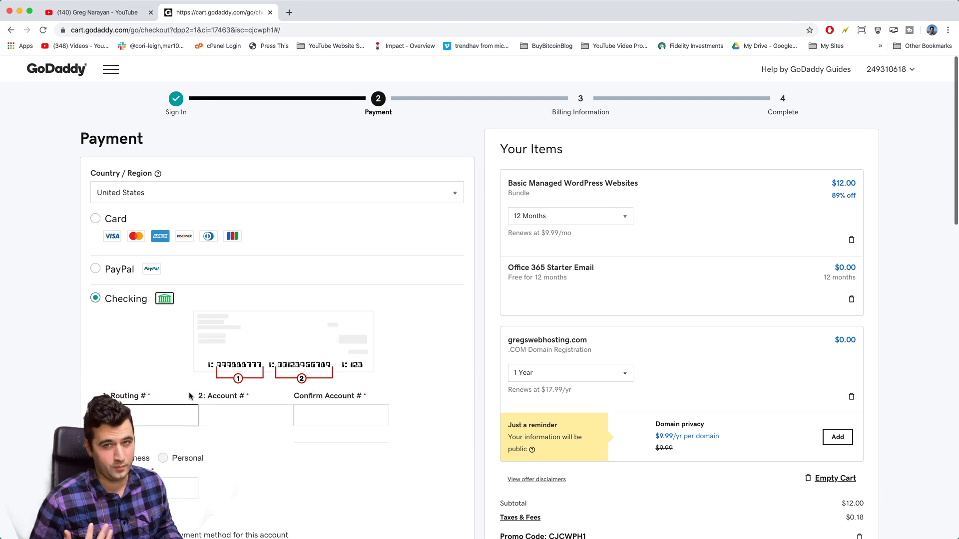
click(107, 273)
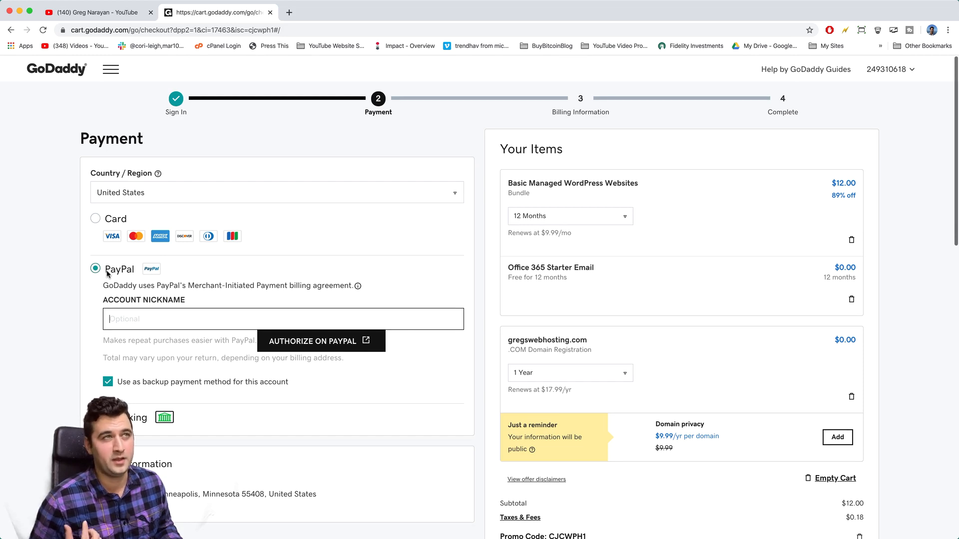
click(110, 223)
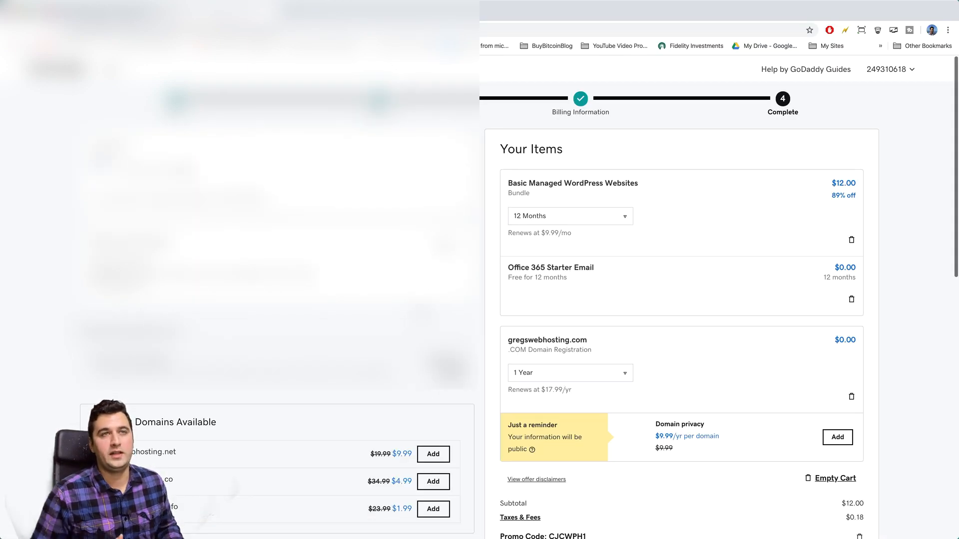
Step: Try 2 Years for the domain registration, then set it back to 1 Year
scroll(488, 316, down, 2)
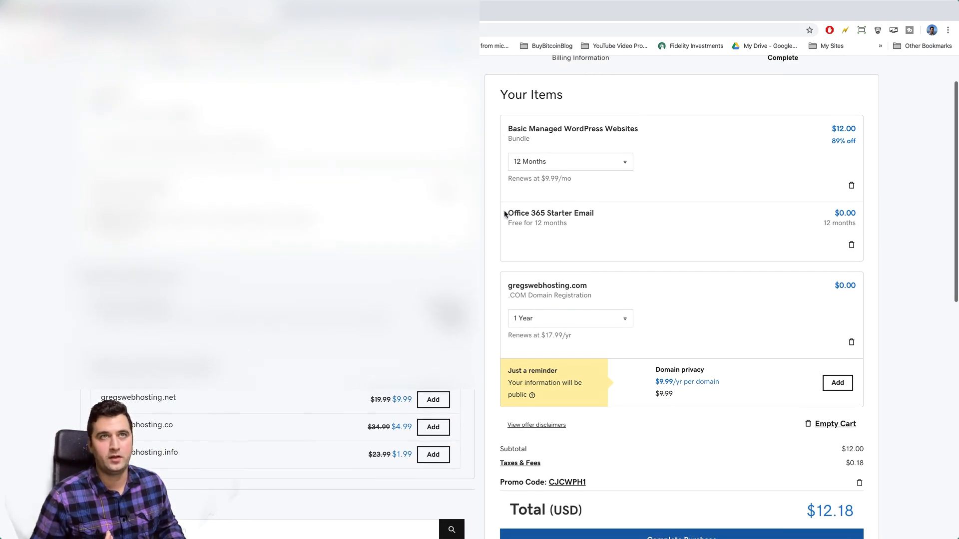
scroll(582, 212, down, 2)
scroll(582, 211, down, 1)
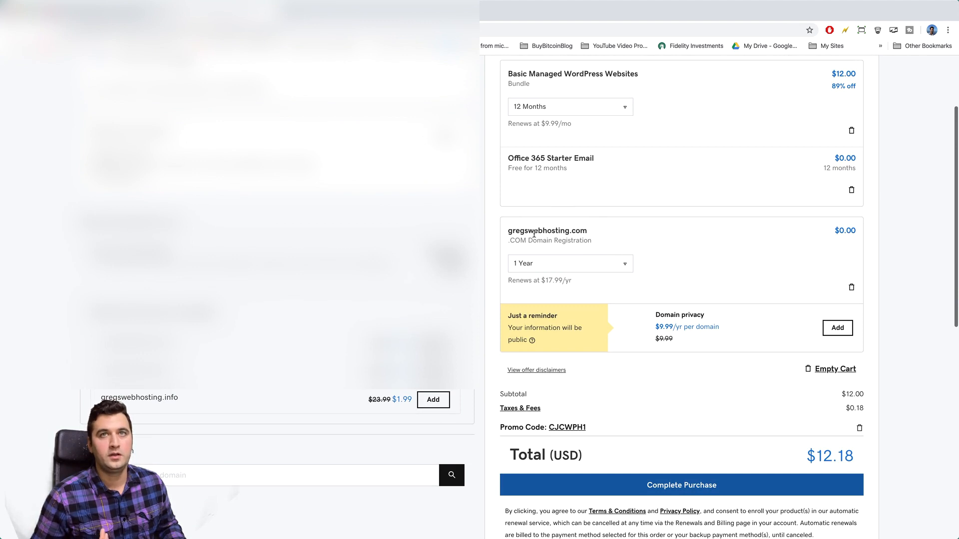
click(625, 264)
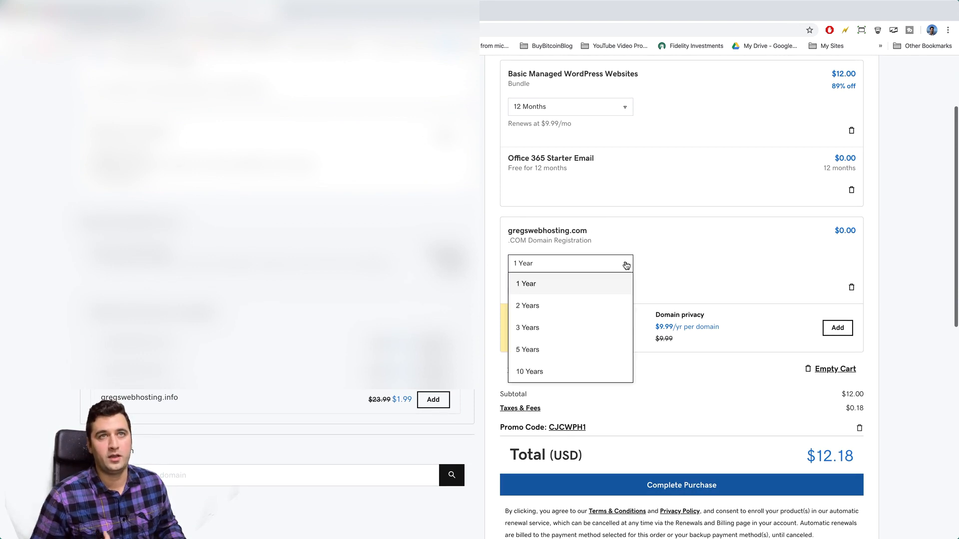
click(617, 282)
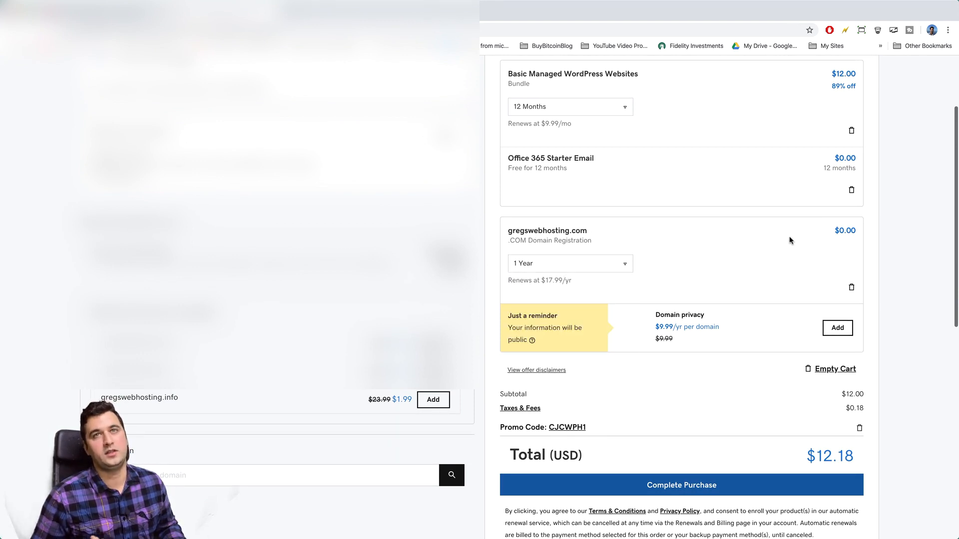
click(626, 264)
click(595, 306)
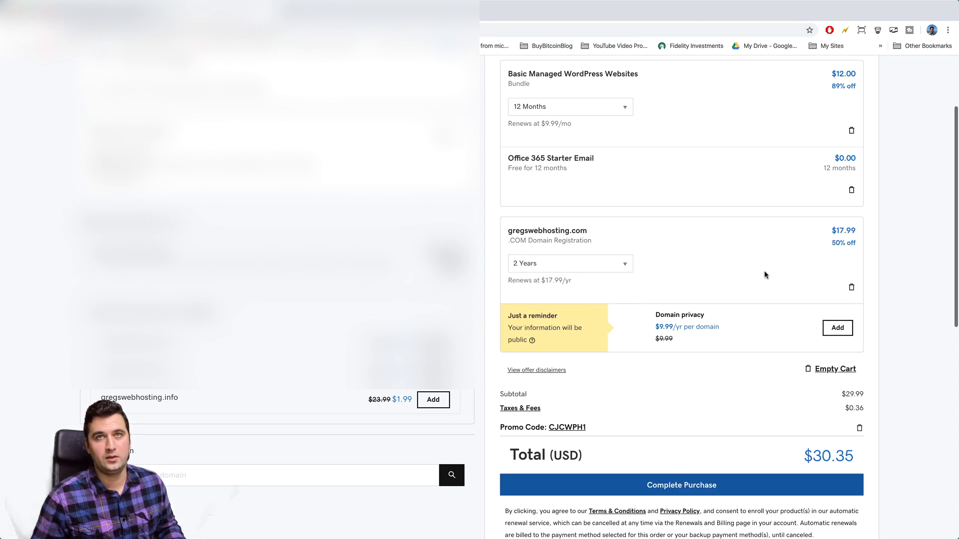
click(608, 267)
click(591, 280)
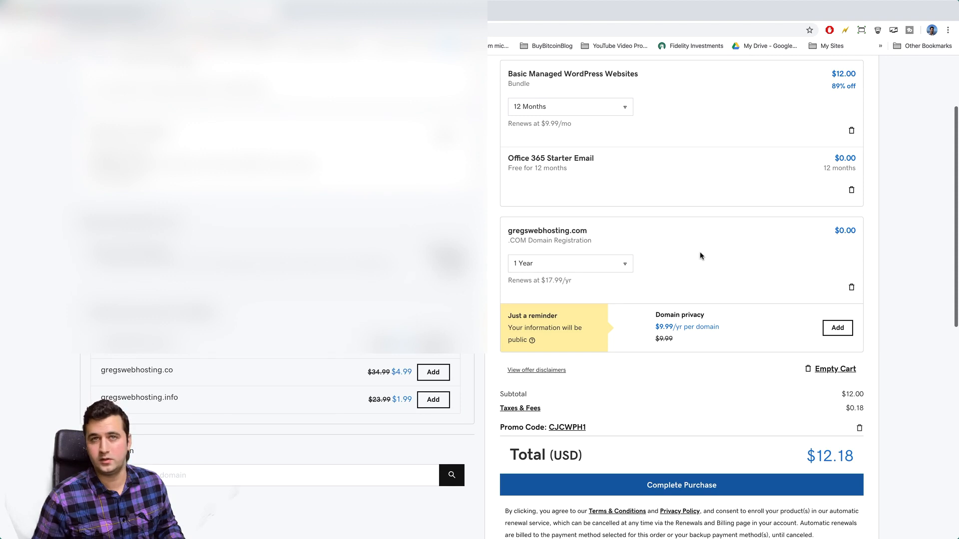
Step: Complete the $12.18 purchase
scroll(699, 255, down, 3)
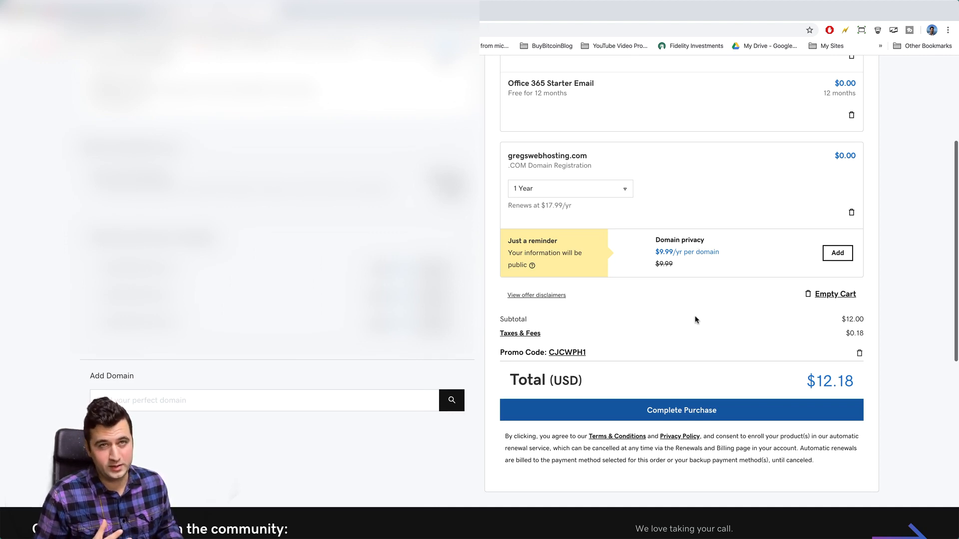
scroll(696, 320, down, 1)
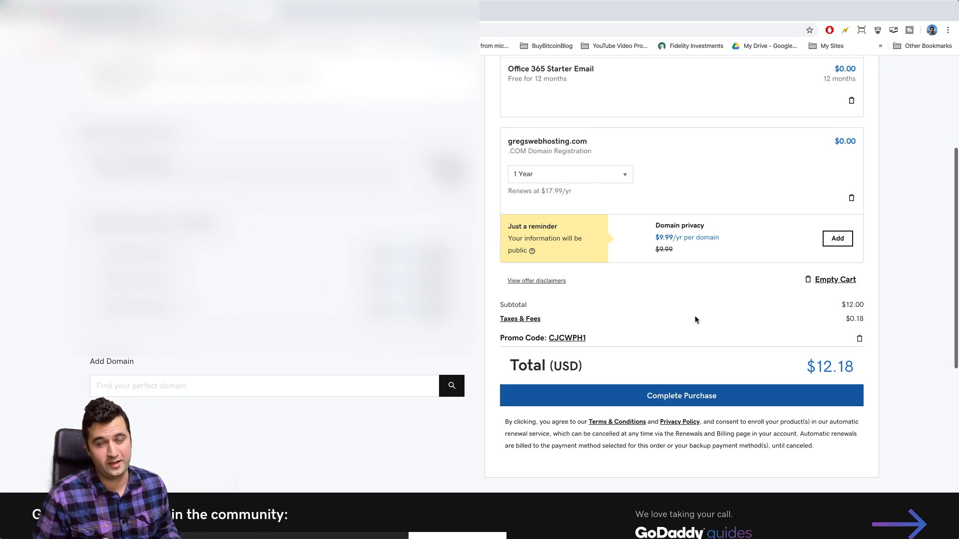
click(732, 399)
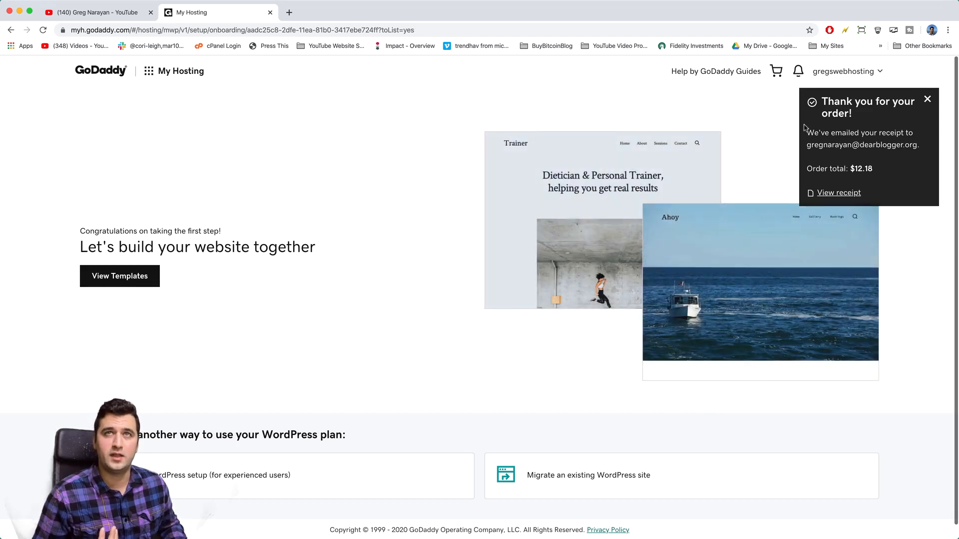
Step: Dismiss the 'Thank you for your order!' notice and look over the onboarding page
click(926, 100)
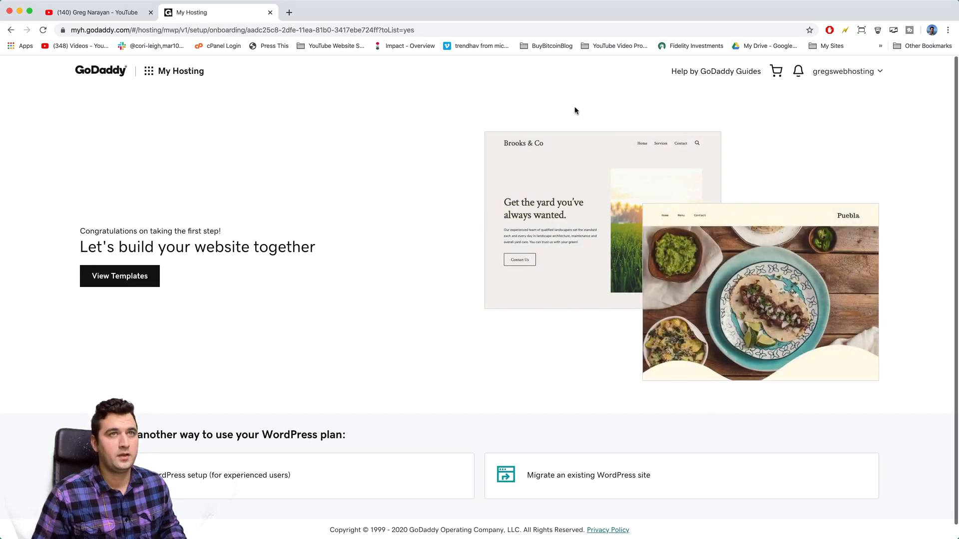
scroll(429, 151, down, 1)
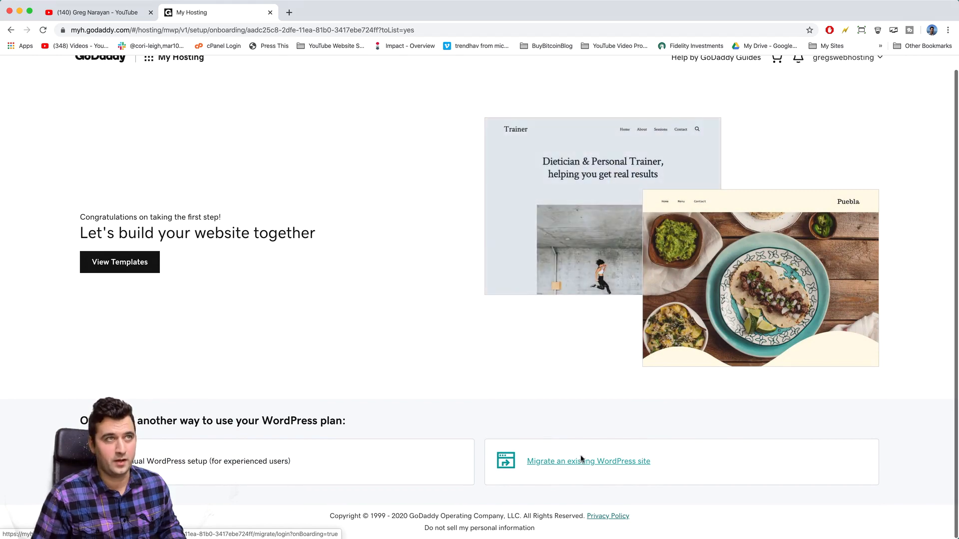
scroll(475, 296, up, 1)
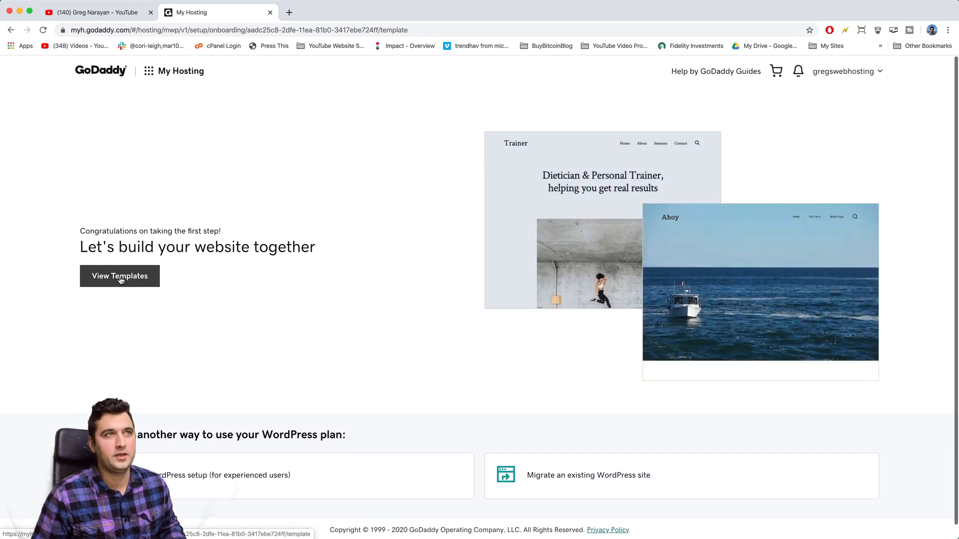
click(120, 277)
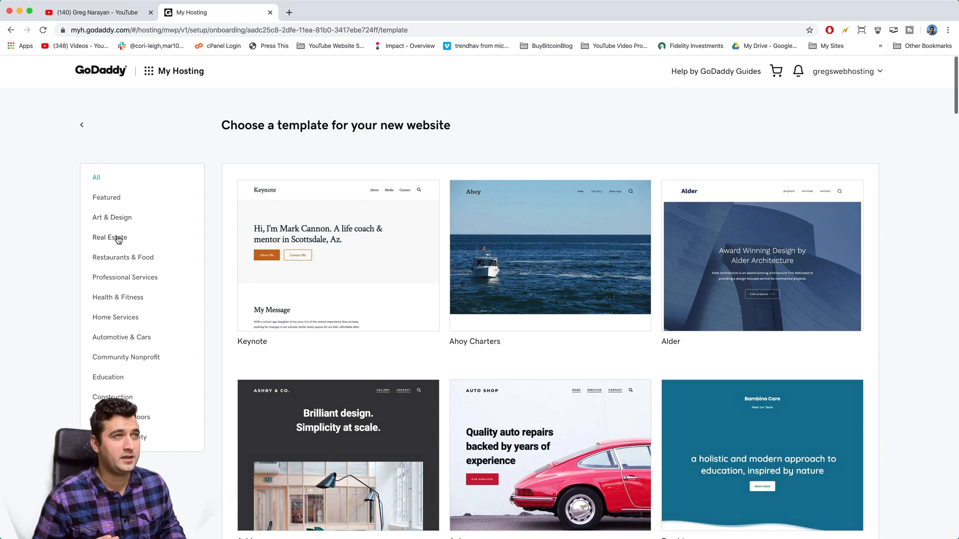
click(118, 239)
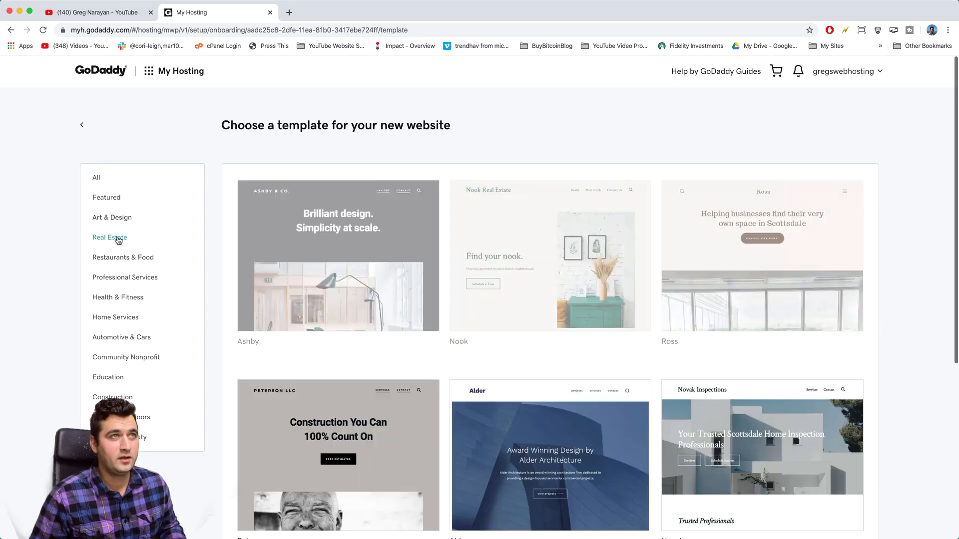
scroll(464, 311, down, 5)
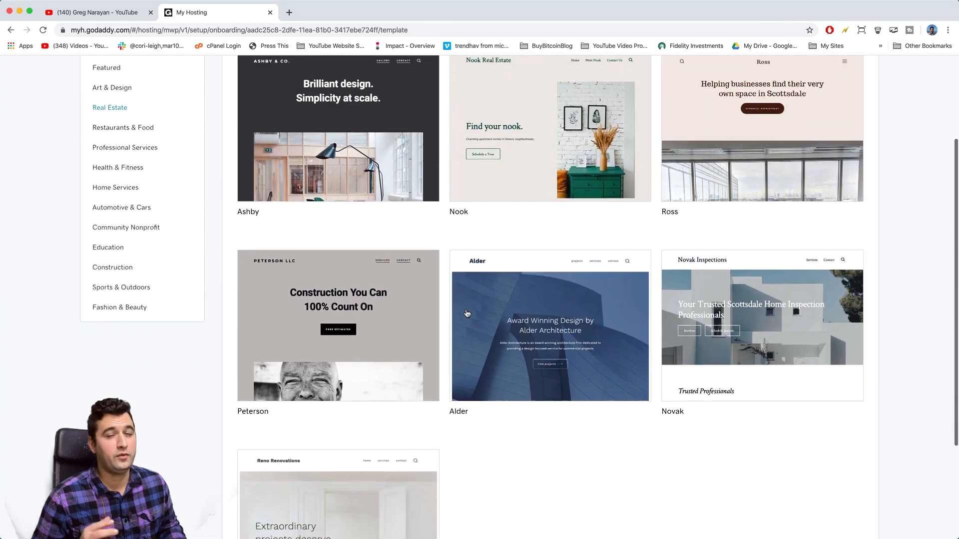
mouse_move(466, 314)
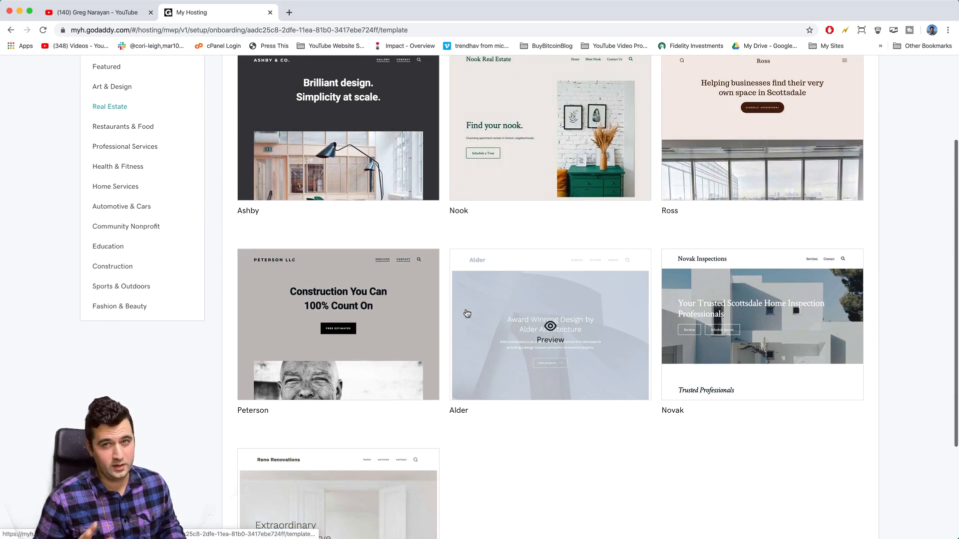
scroll(467, 314, down, 5)
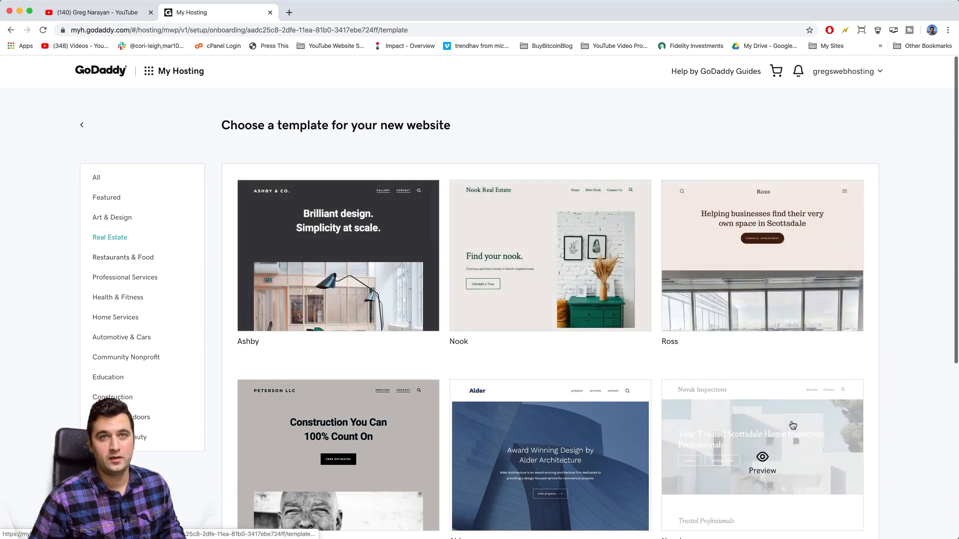
scroll(792, 424, down, 3)
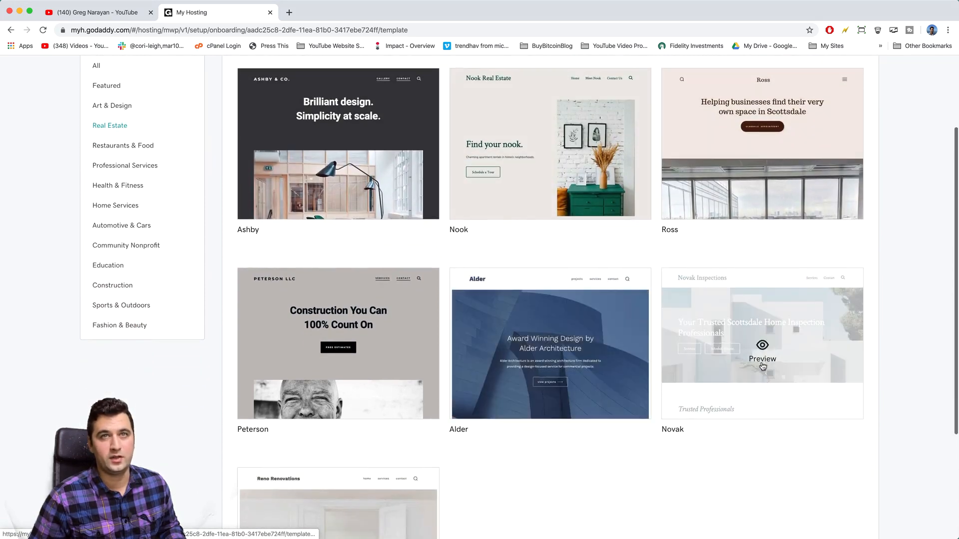
click(760, 366)
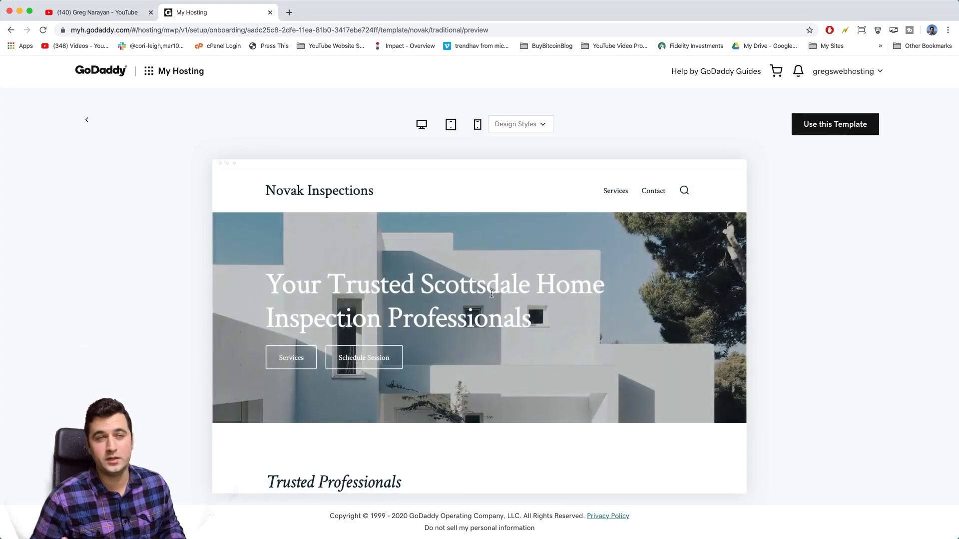
scroll(428, 312, down, 5)
scroll(428, 310, down, 8)
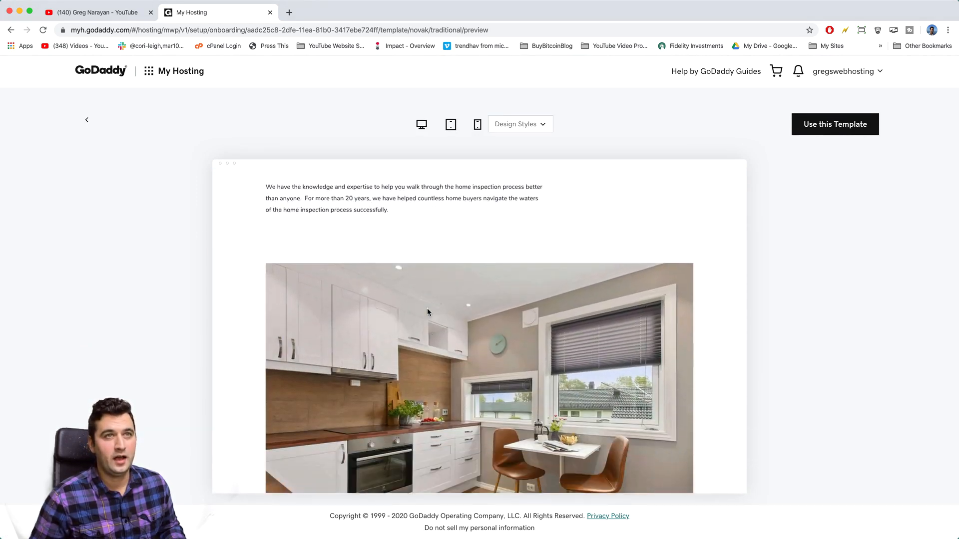
scroll(427, 309, down, 10)
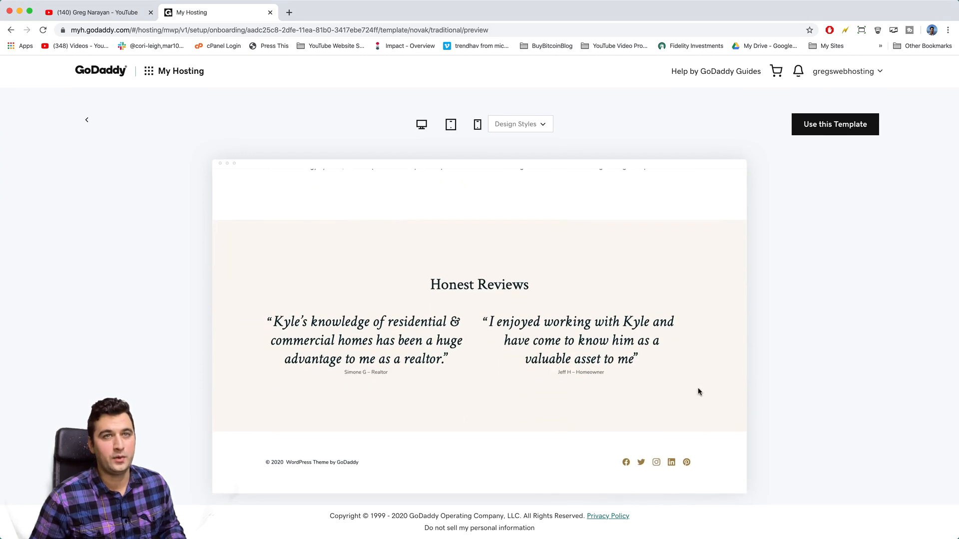
scroll(697, 392, up, 20)
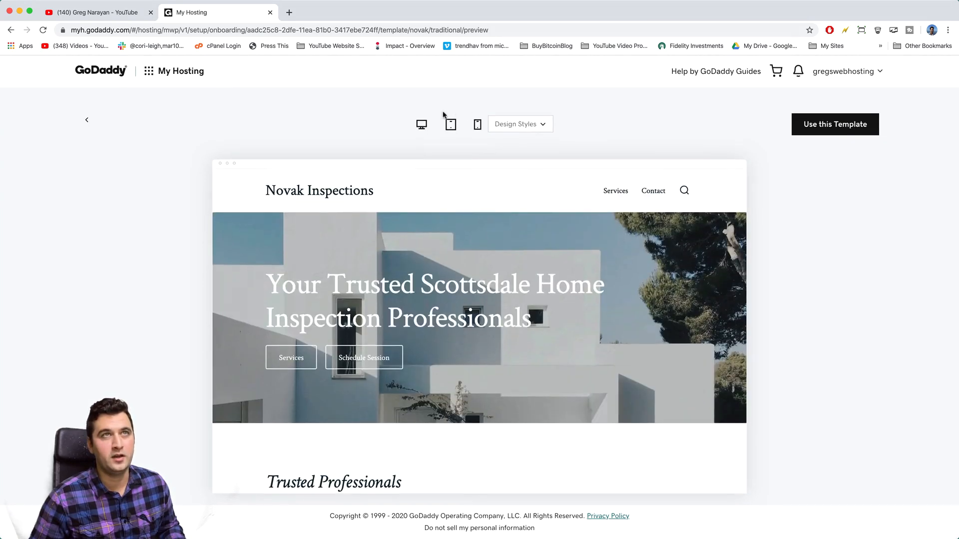
click(478, 125)
click(477, 125)
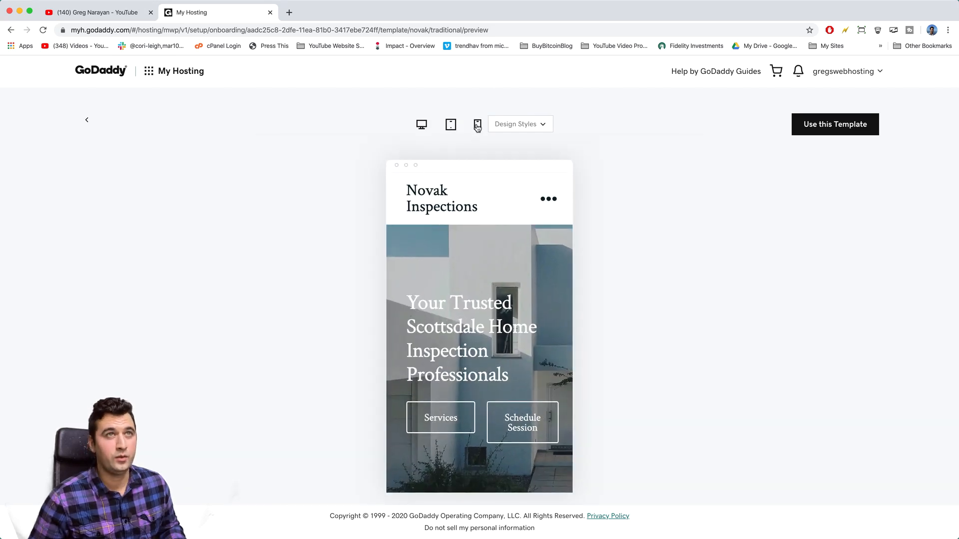
click(422, 126)
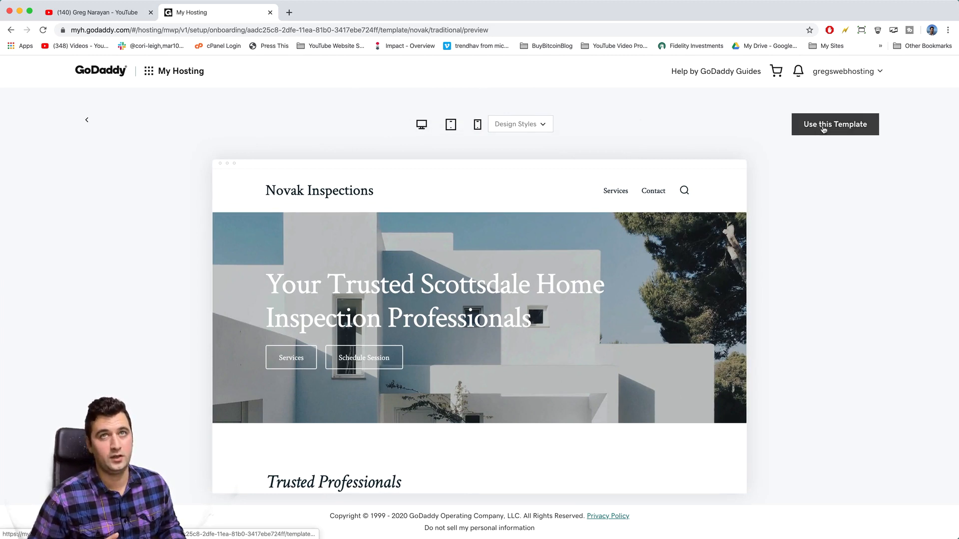
click(87, 123)
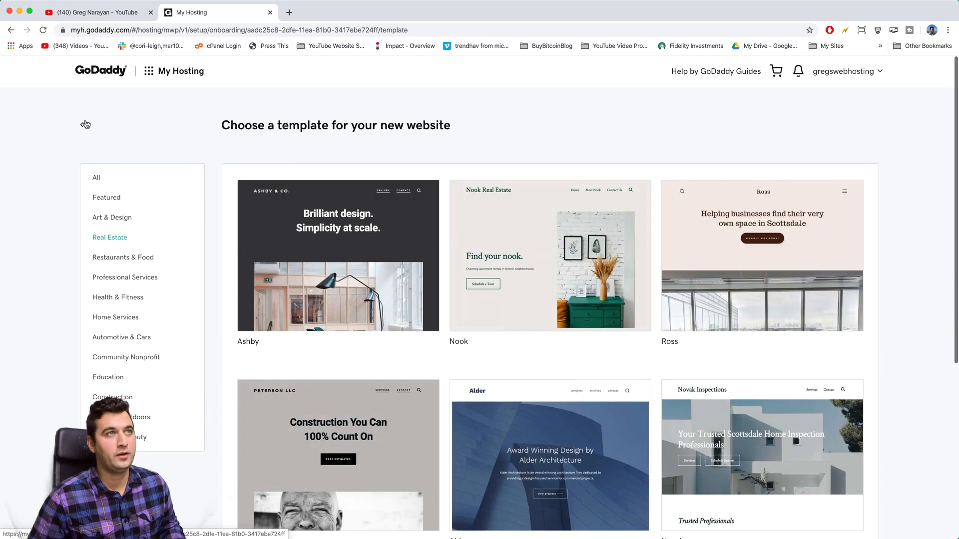
click(112, 258)
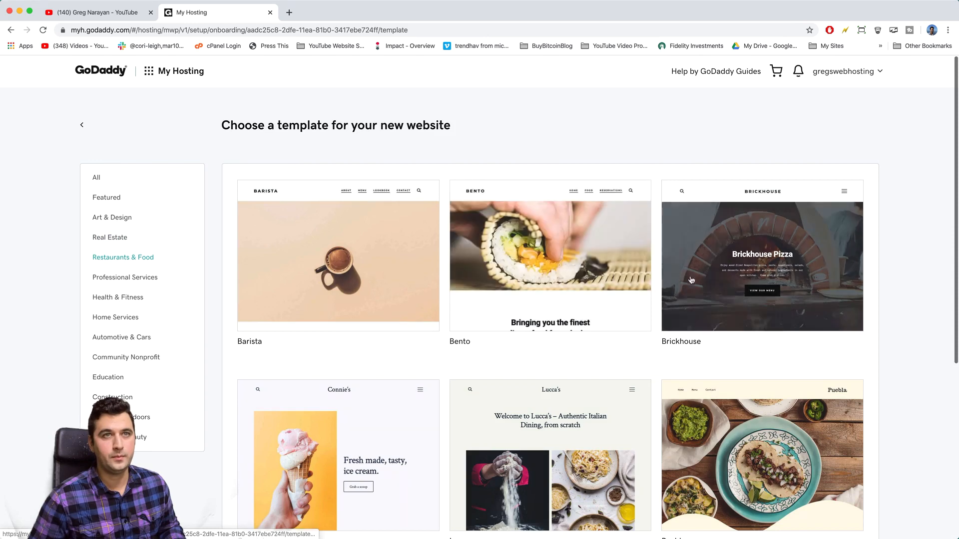
scroll(709, 277, down, 5)
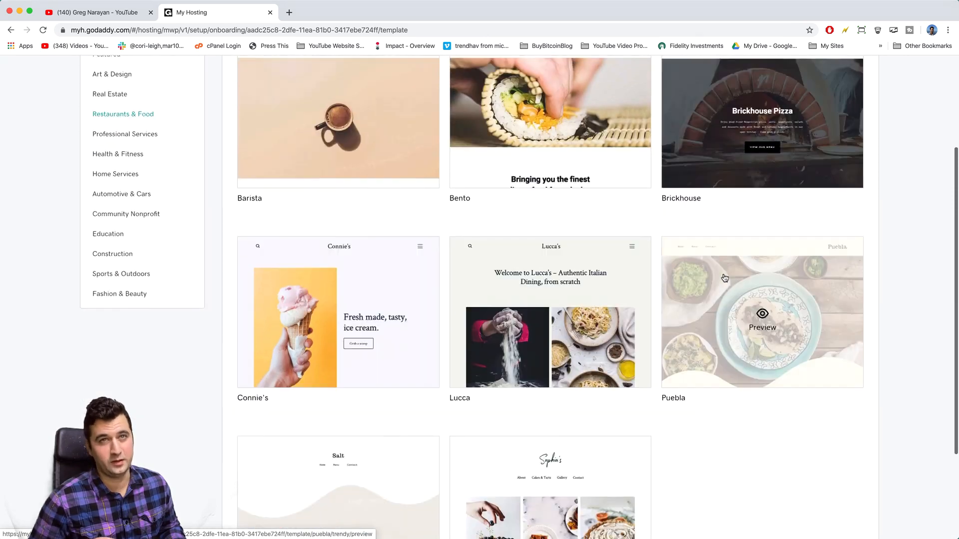
click(733, 313)
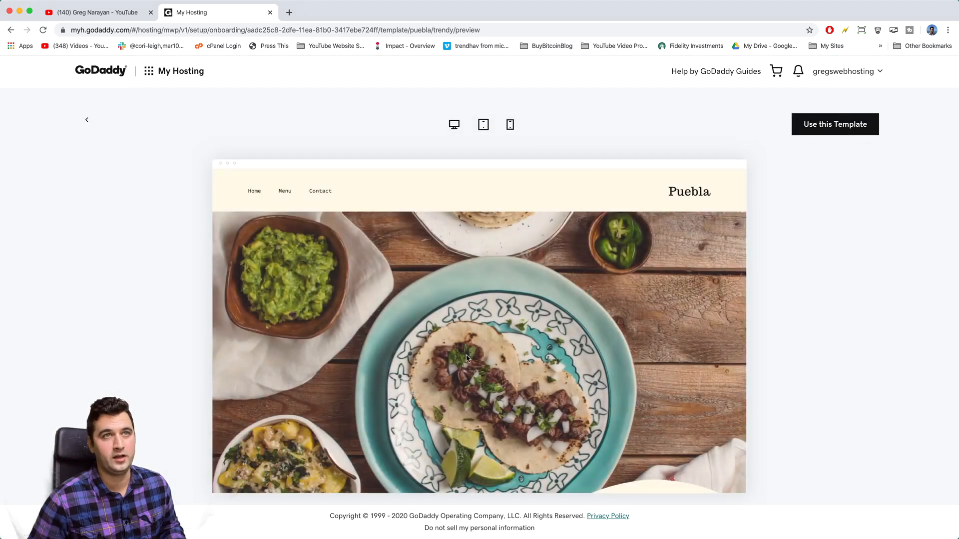
scroll(423, 364, down, 2)
scroll(423, 364, down, 8)
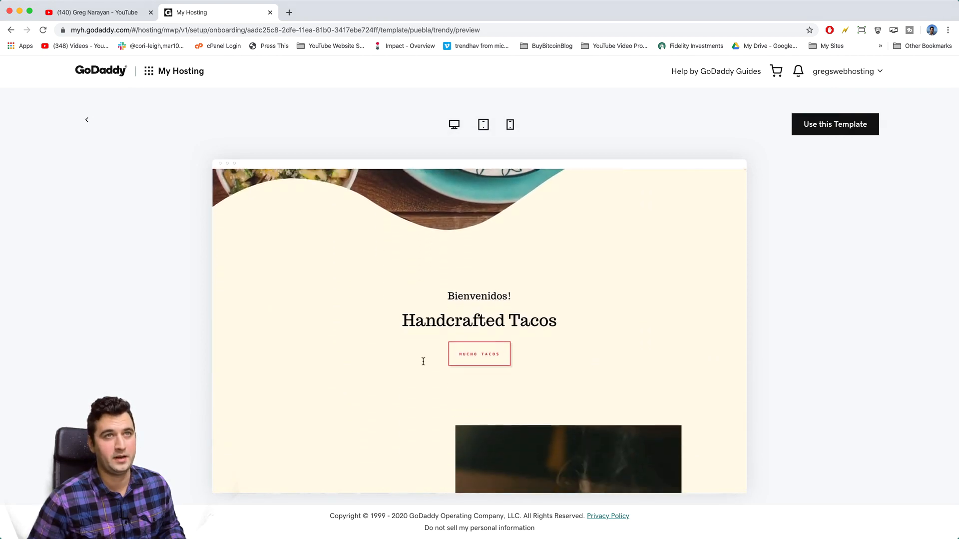
click(87, 120)
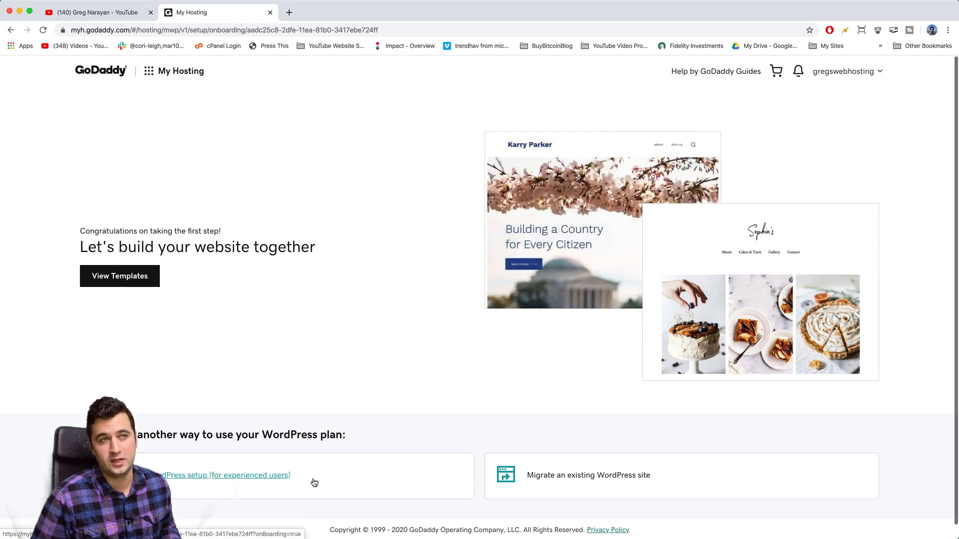
Step: Choose manual WordPress setup, enter a WordPress username and password, and continue
click(341, 481)
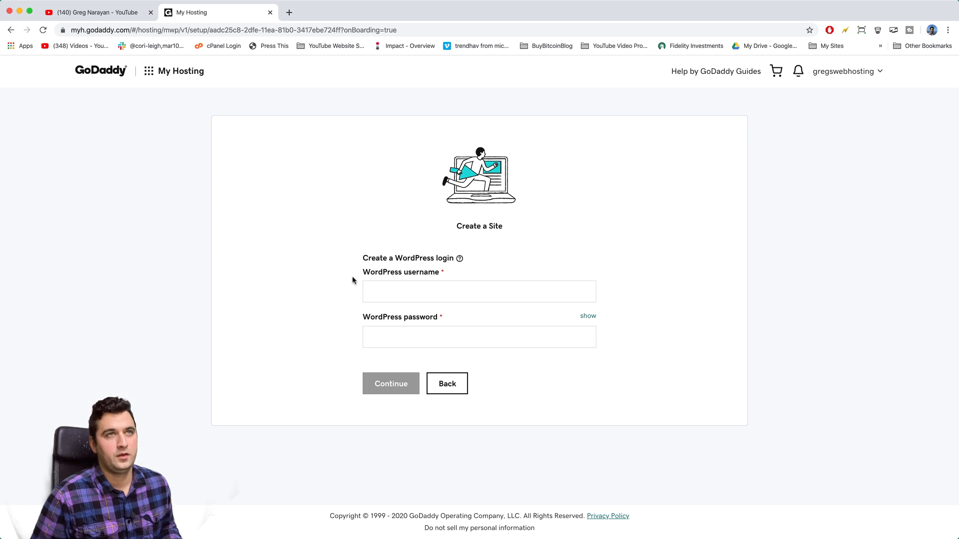
click(379, 292)
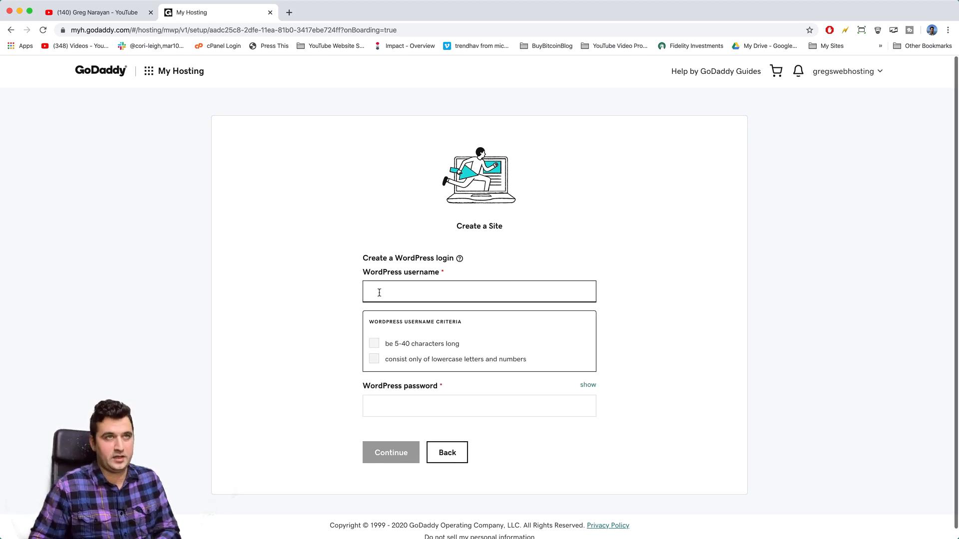
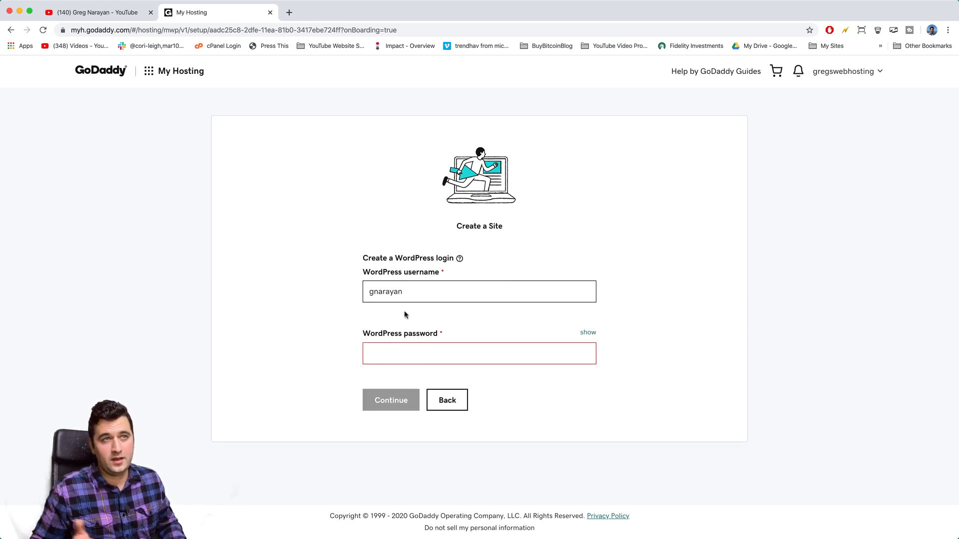
click(404, 355)
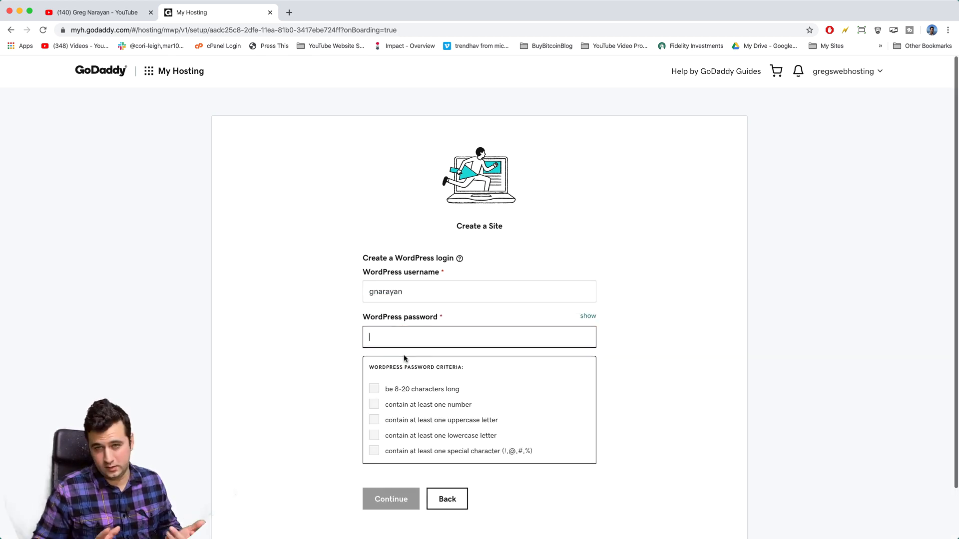
text(••••••••••)
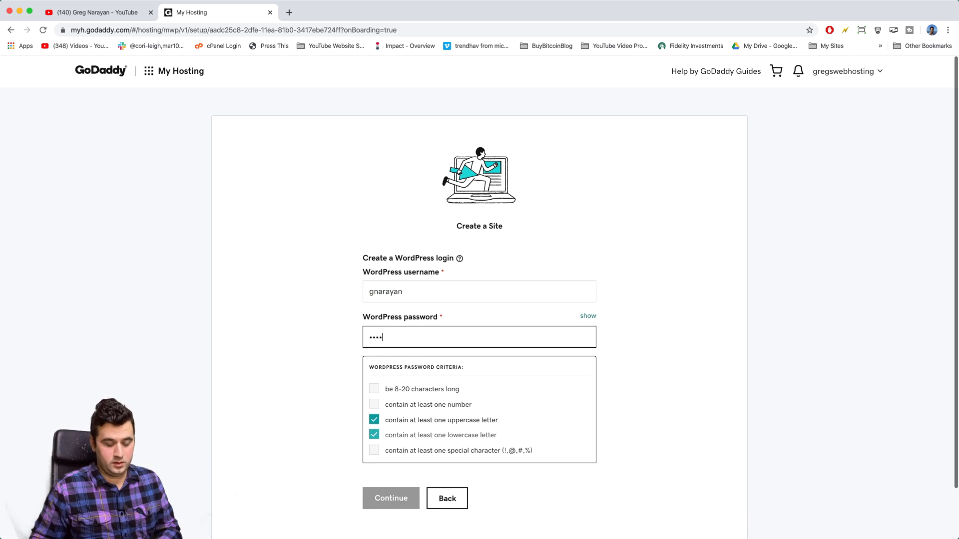
text(••)
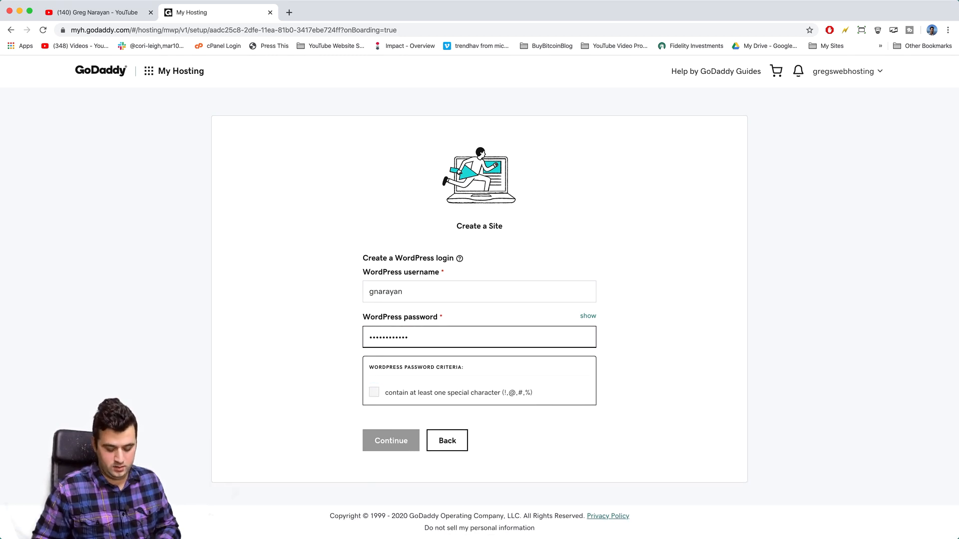
text(•)
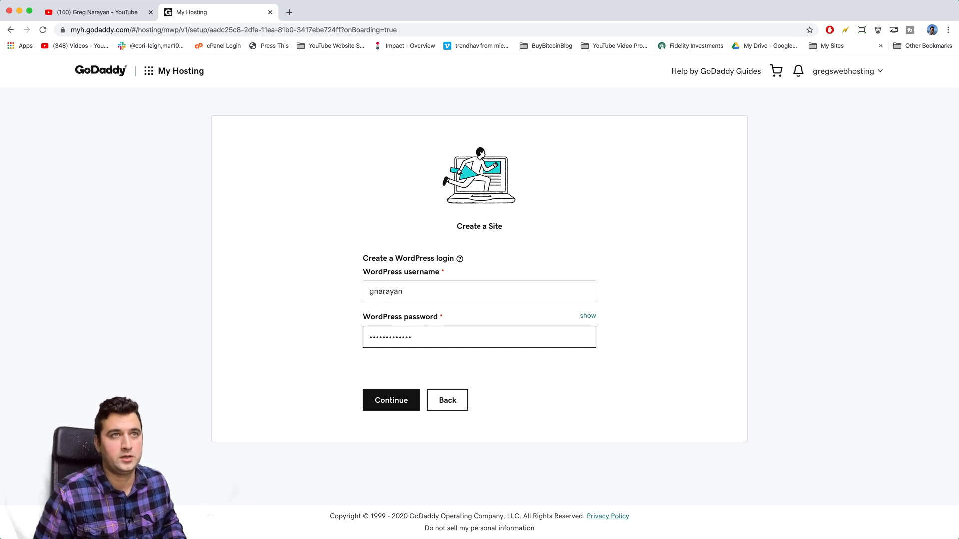
click(331, 353)
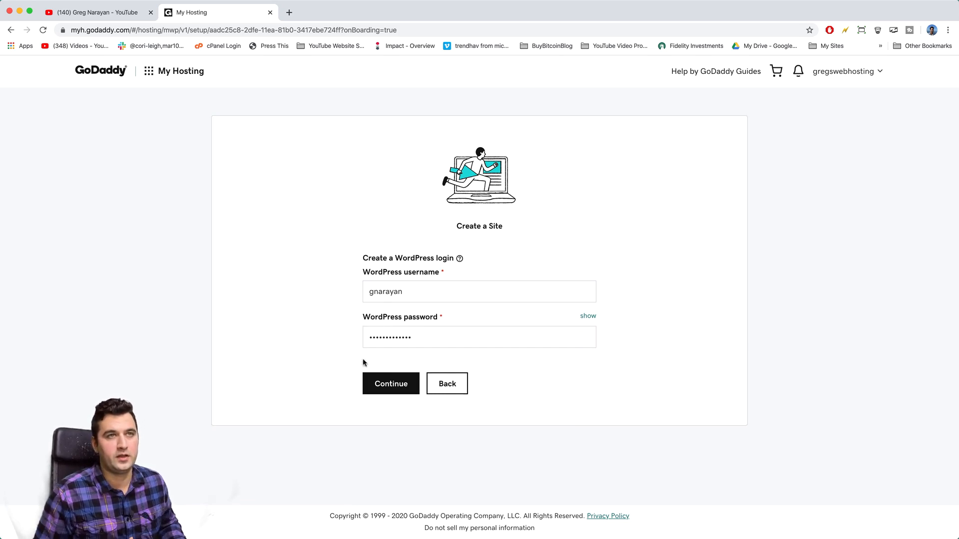
click(414, 384)
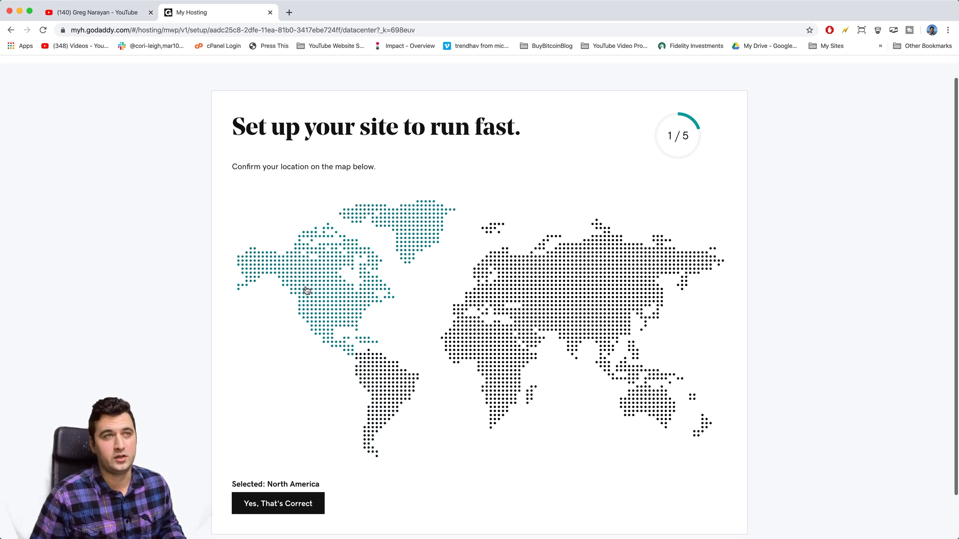
Step: Try several map regions, settle on North America as the site location, and confirm it
click(392, 386)
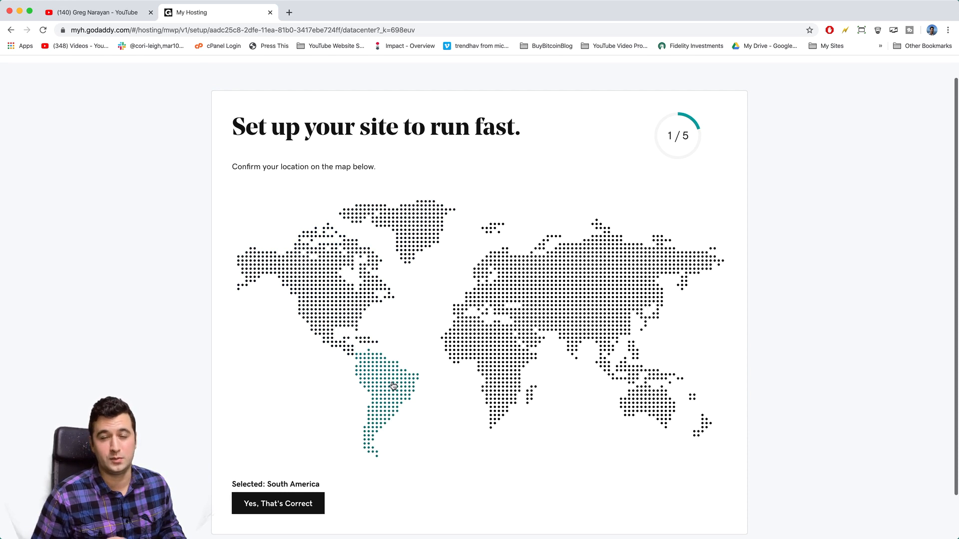
click(489, 366)
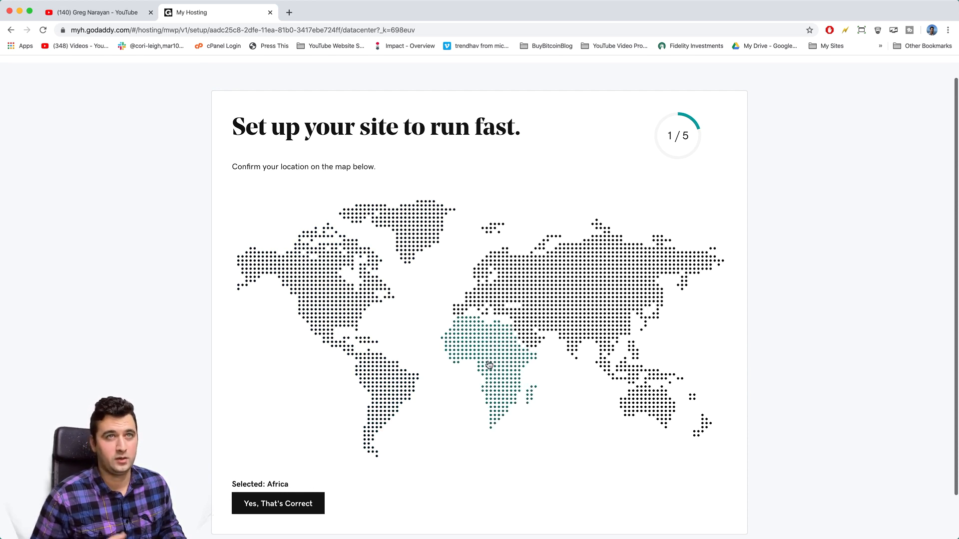
click(658, 402)
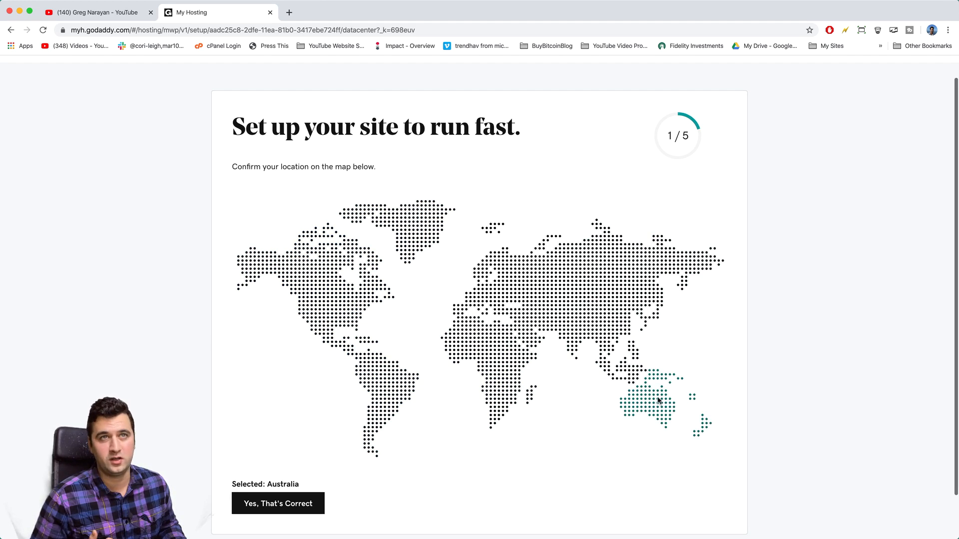
click(611, 270)
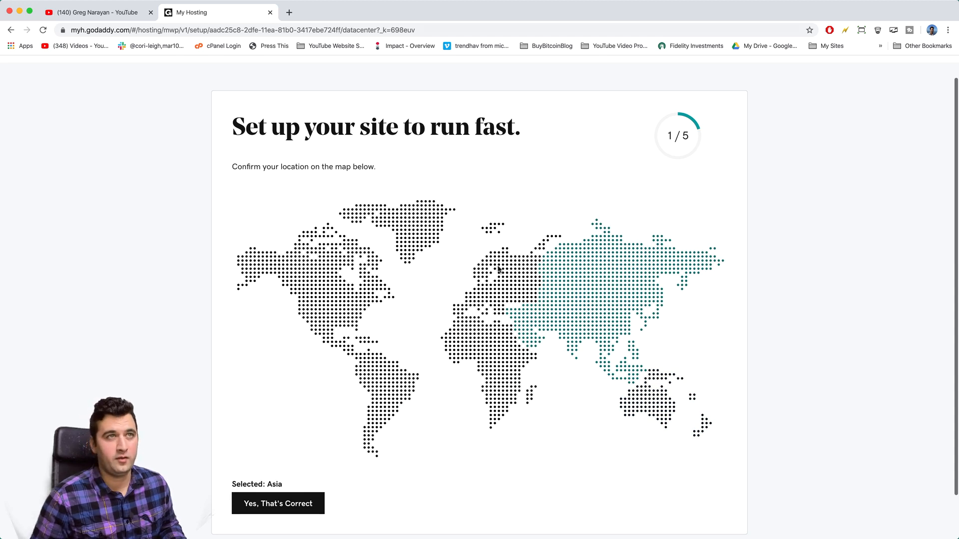
click(326, 313)
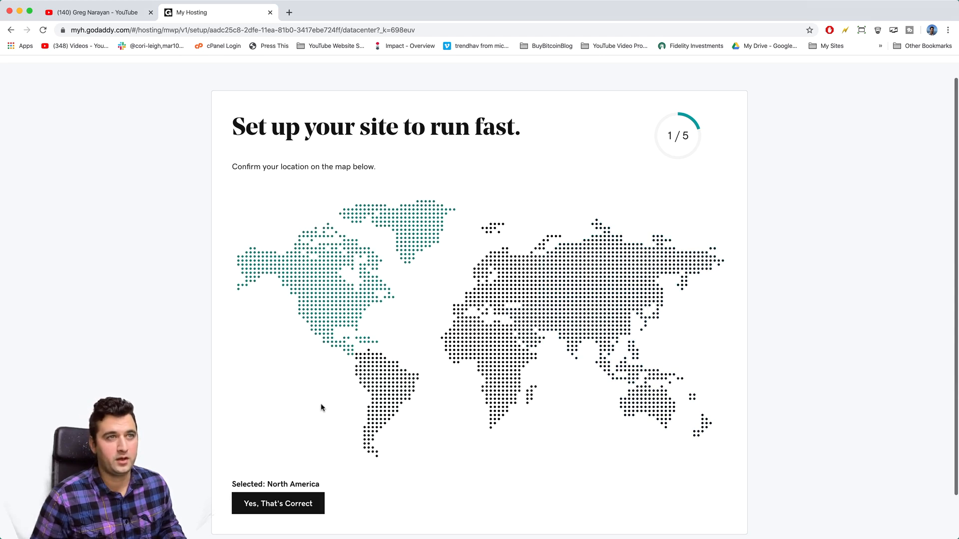
scroll(311, 506, down, 2)
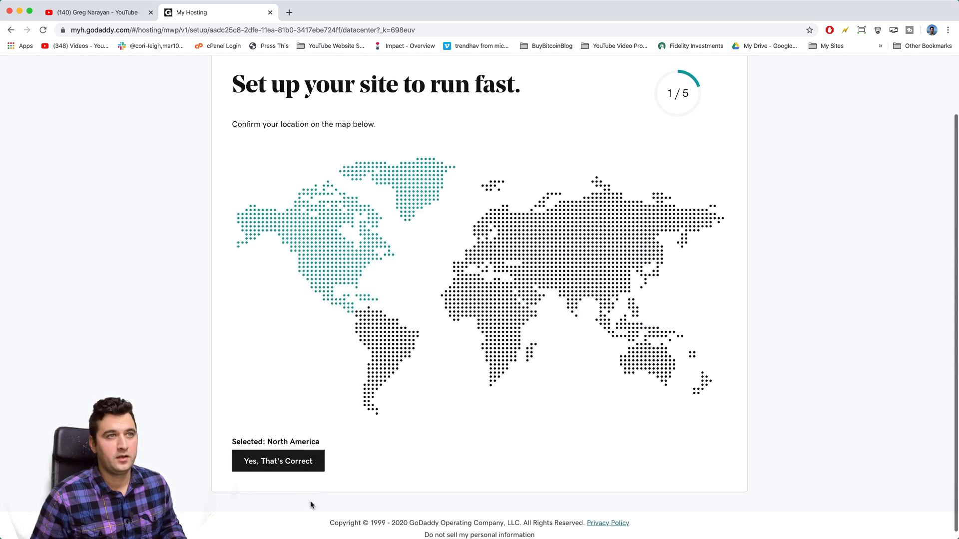
click(315, 462)
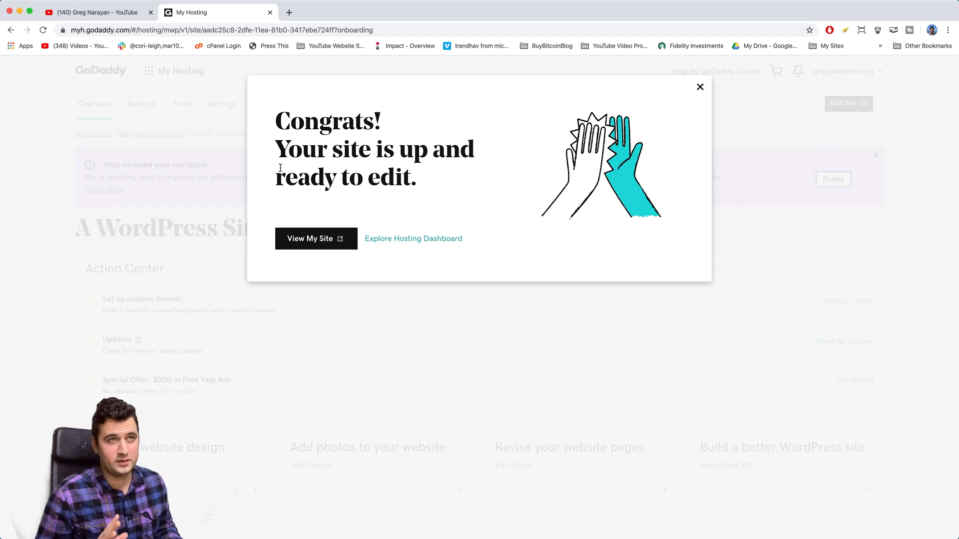
Step: Open the new site via View My Site, then close the rejected WordPress login tab
click(338, 243)
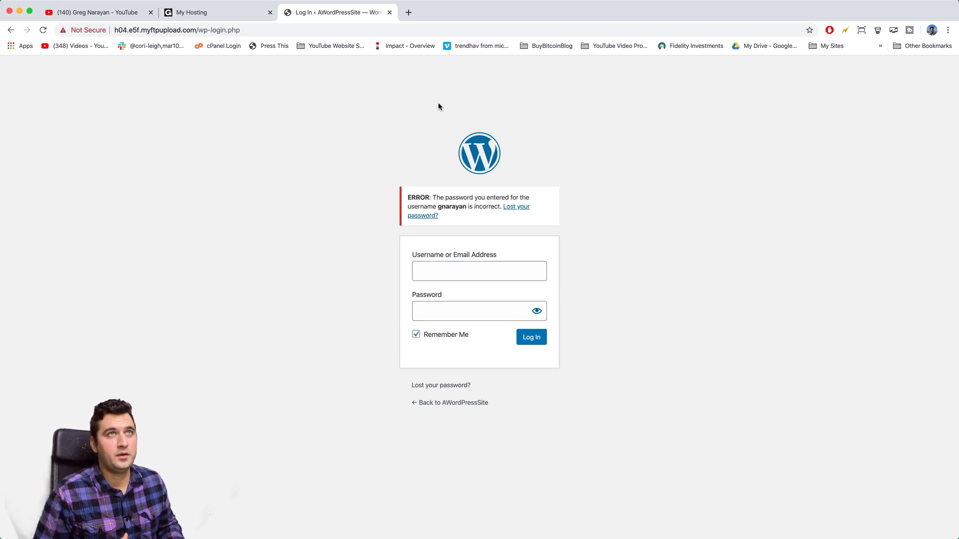
click(390, 13)
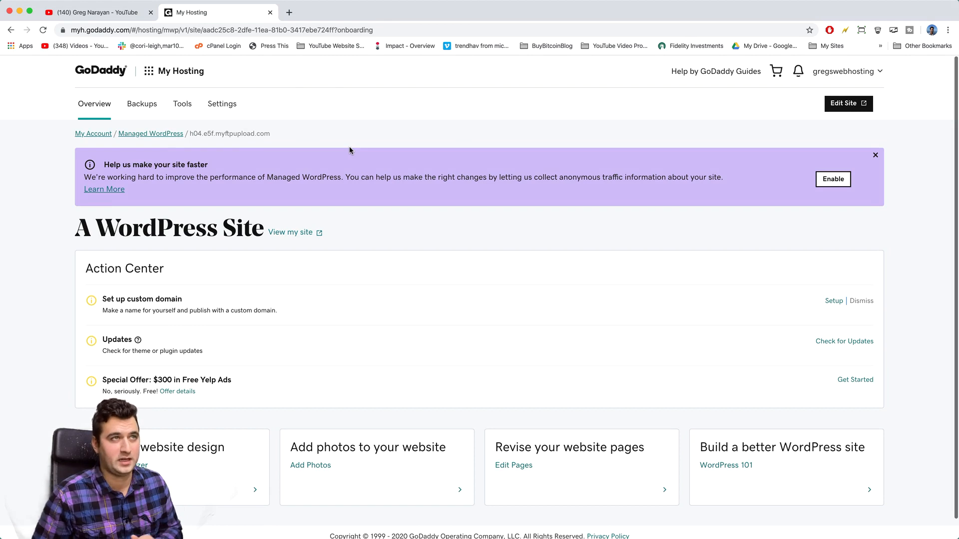
Step: Close the 'Help us make your site faster' banner, browse Settings, and return to Overview
click(875, 155)
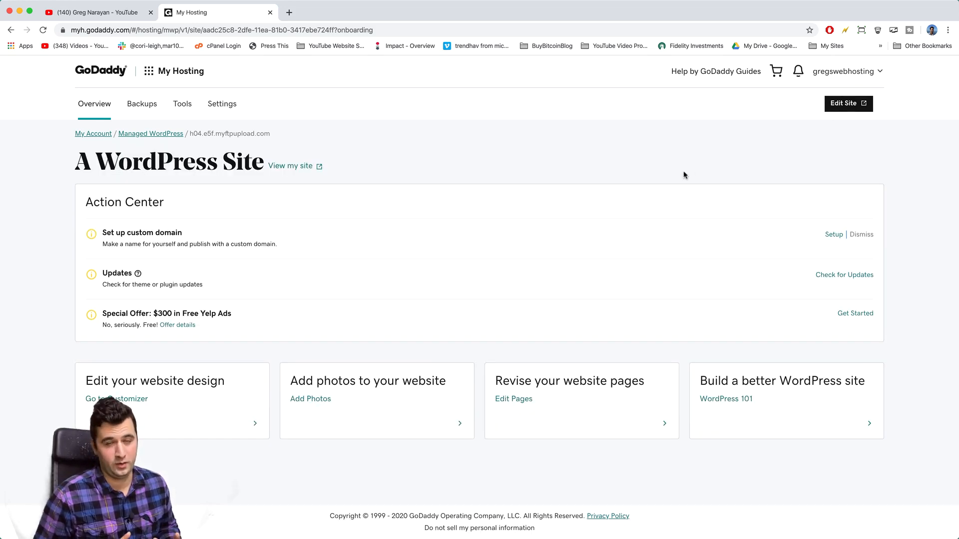
click(223, 108)
scroll(489, 161, down, 3)
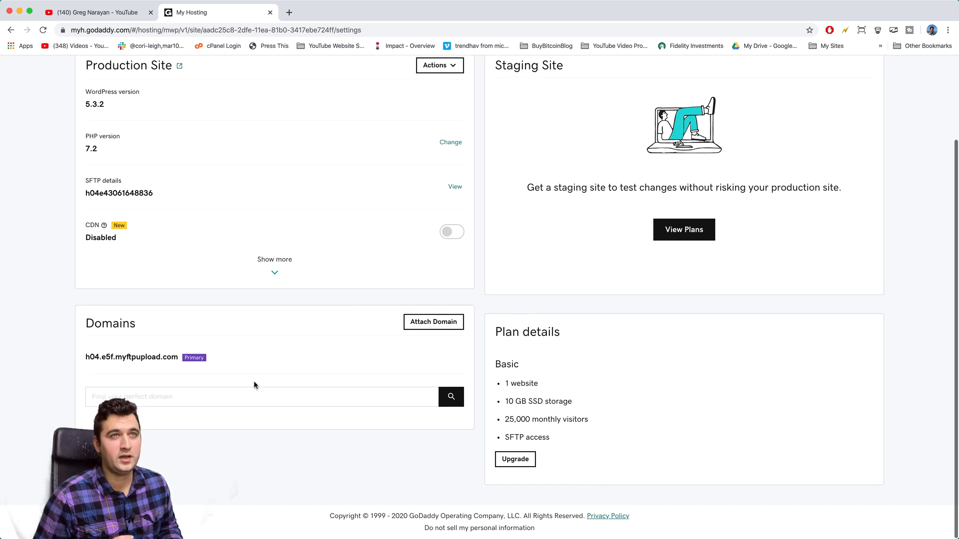
scroll(214, 375, up, 3)
click(86, 105)
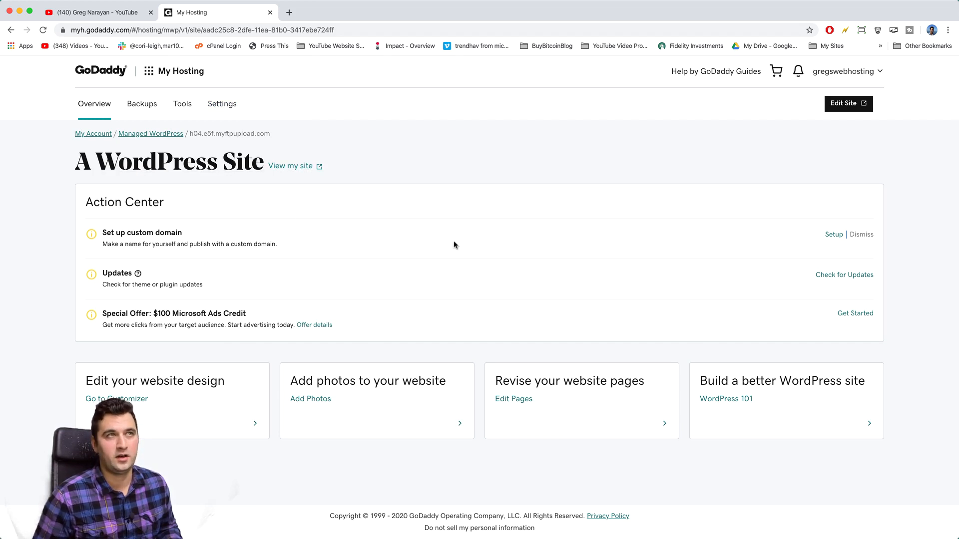
Step: Add gregswebhosting.com as an external domain and attach it as the site's primary domain
click(832, 235)
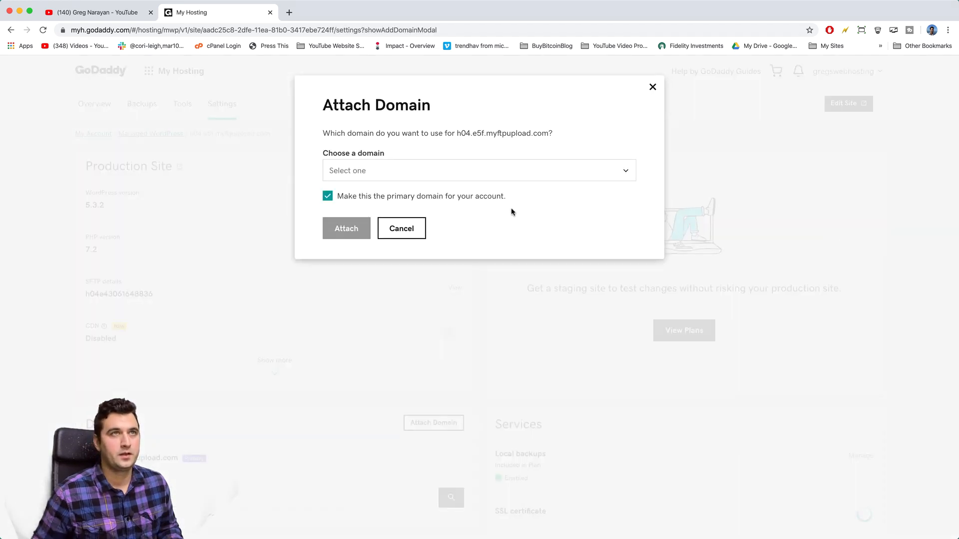
click(364, 170)
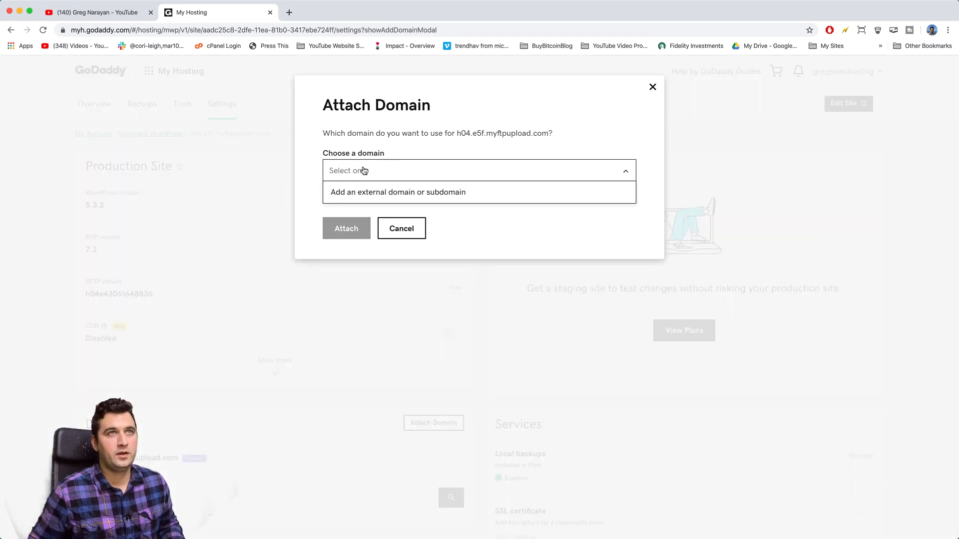
click(368, 193)
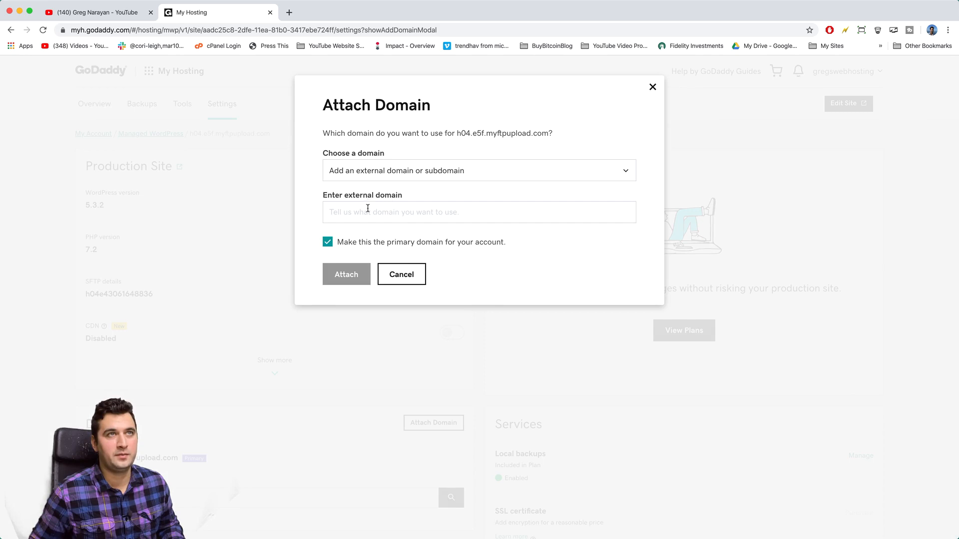
click(367, 209)
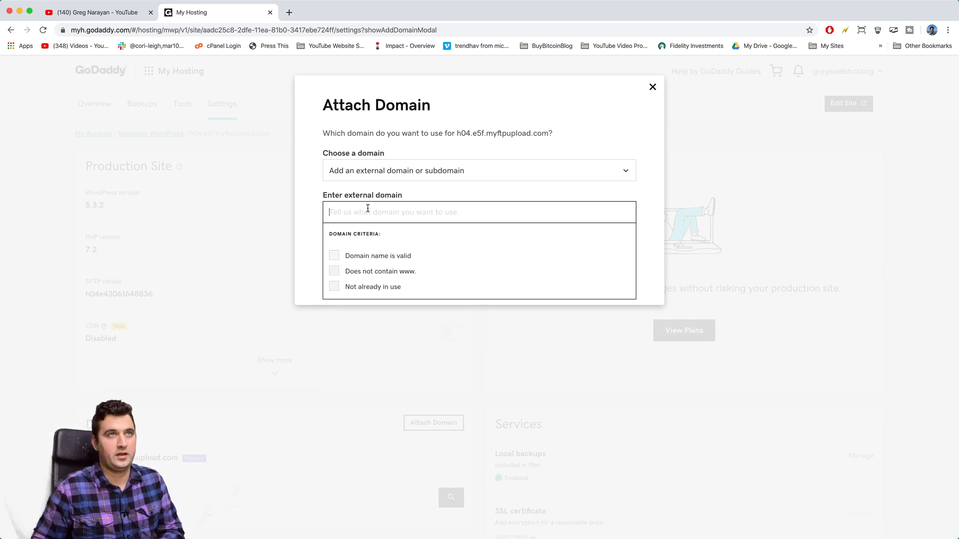
text(gregswebhosting.com)
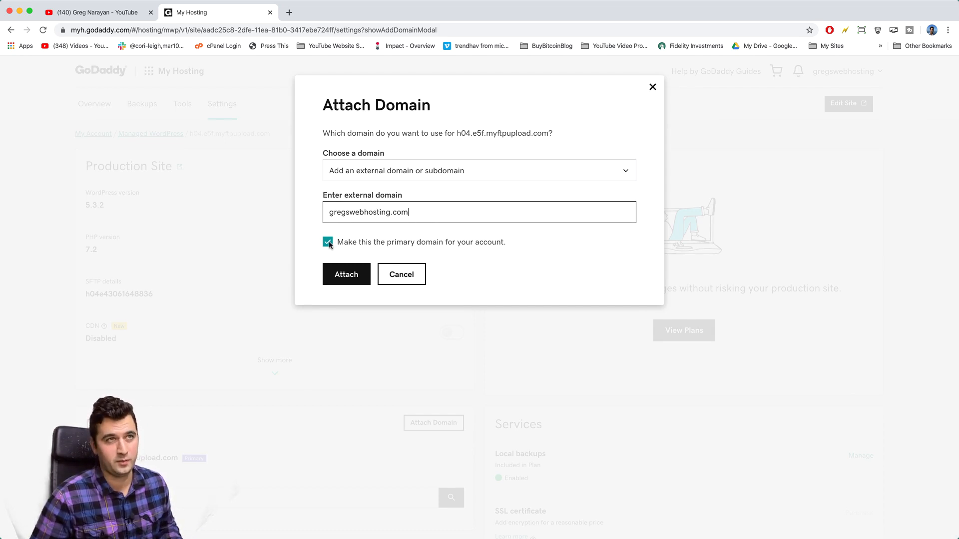
click(350, 276)
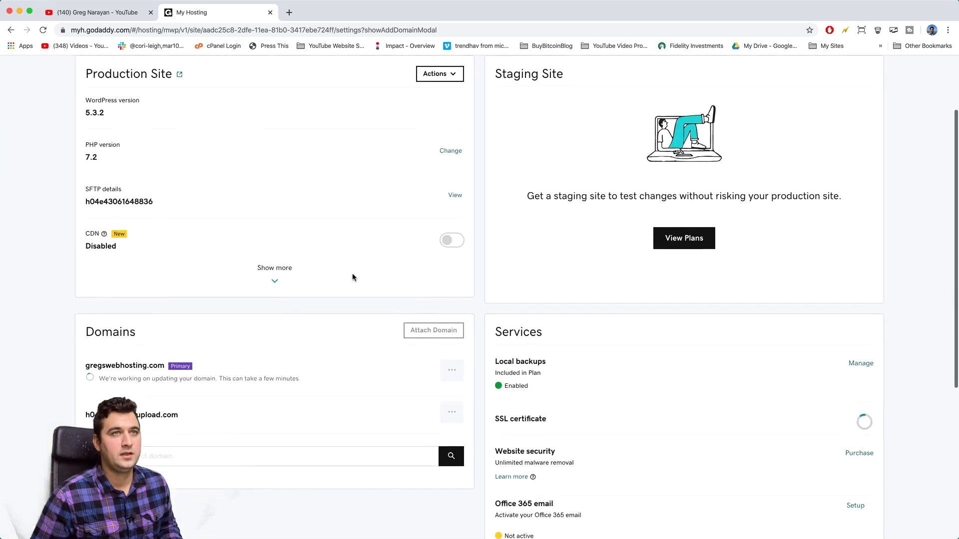
scroll(352, 277, down, 1)
scroll(353, 277, down, 3)
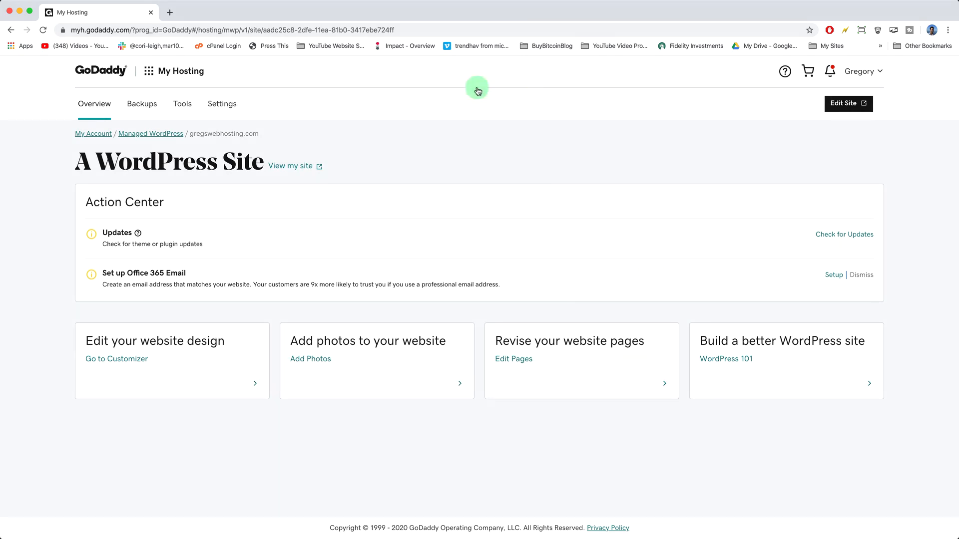
Step: Open wp-admin via Edit Site, view the Hello world front page, then close the dashboard tab
click(846, 106)
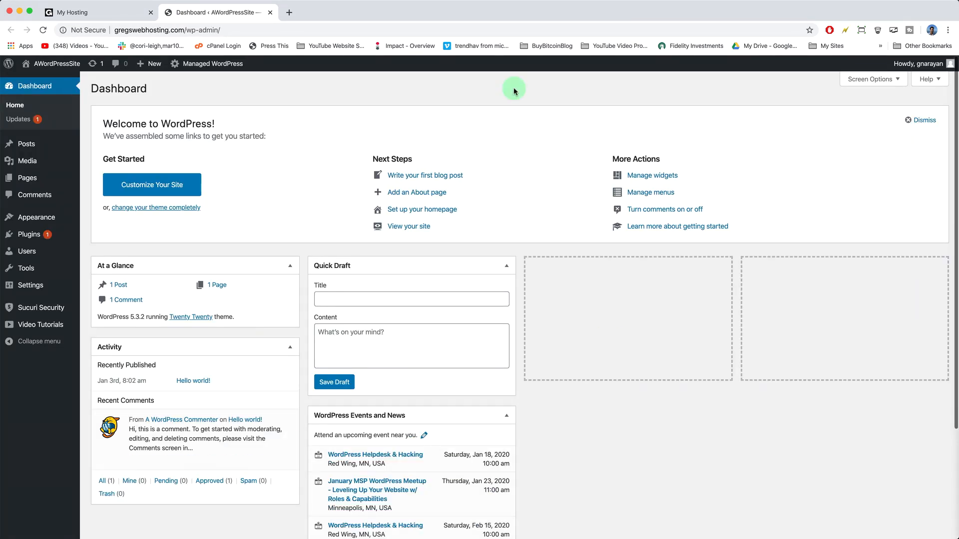
mouse_move(61, 68)
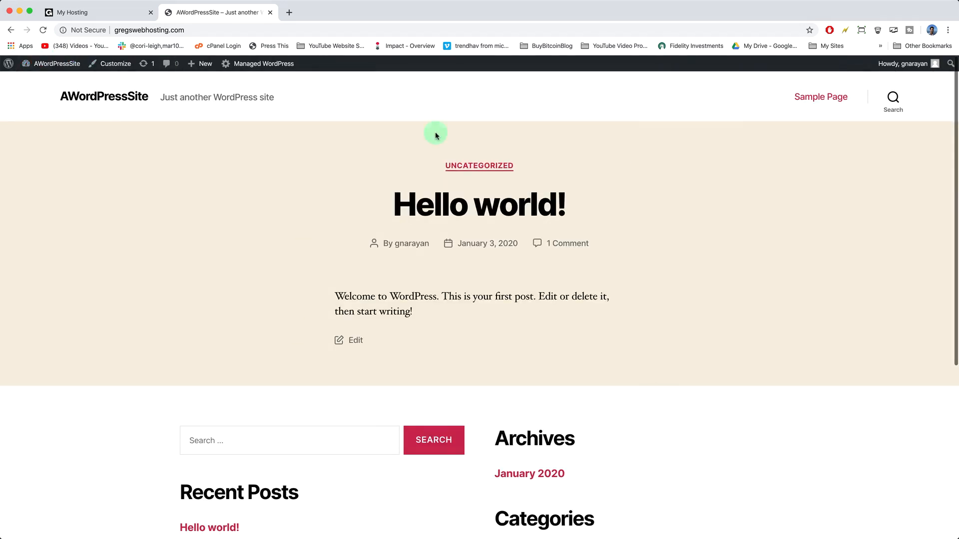
scroll(277, 279, down, 5)
scroll(276, 278, up, 6)
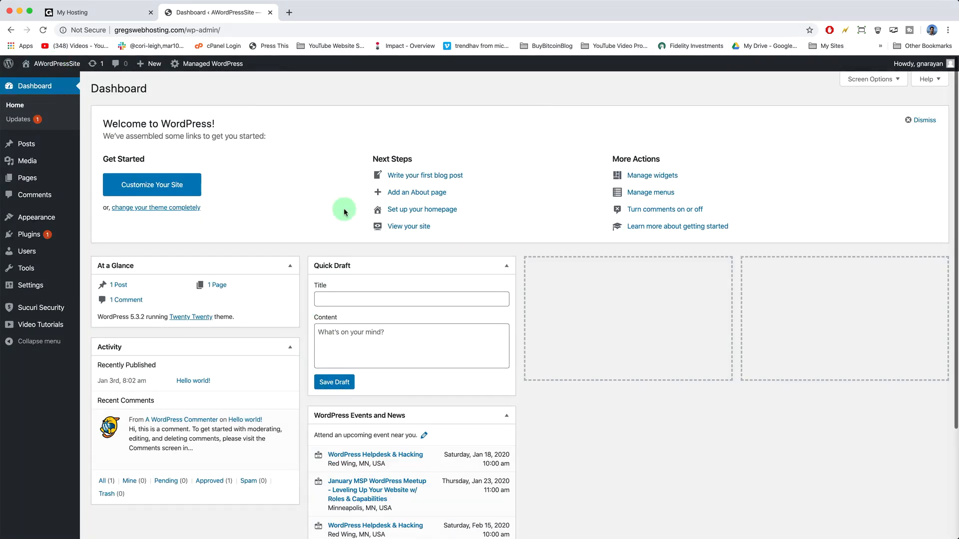
click(270, 12)
Step: In a new tab, load gregswebhosting.com/wp-admin to reopen the signed-in WordPress Dashboard
click(172, 12)
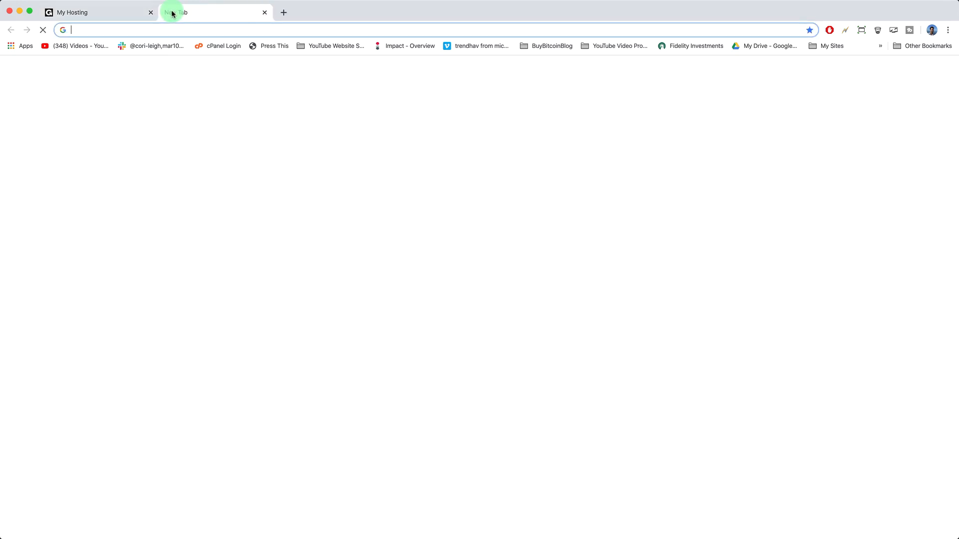
text(gregwe)
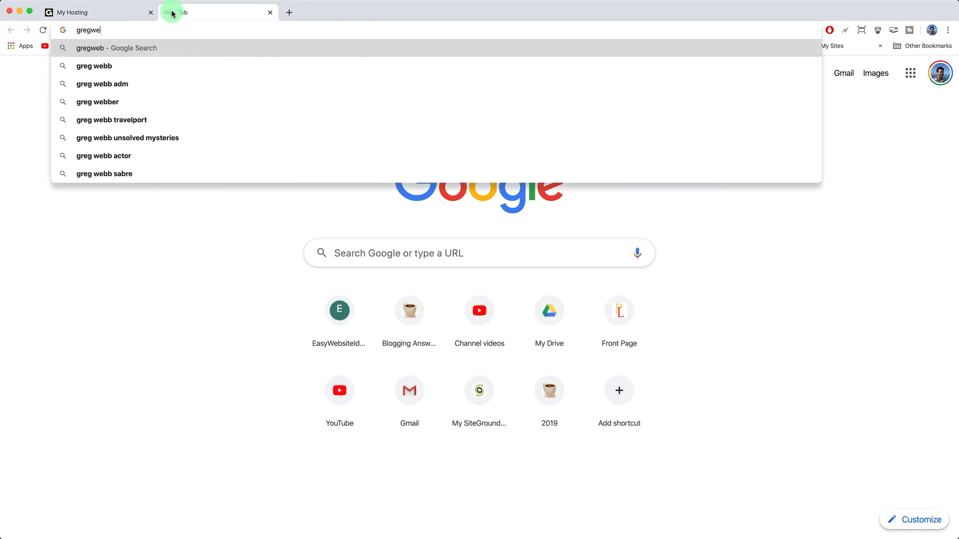
key(BackSpace)
key(BackSpace)
text(swe)
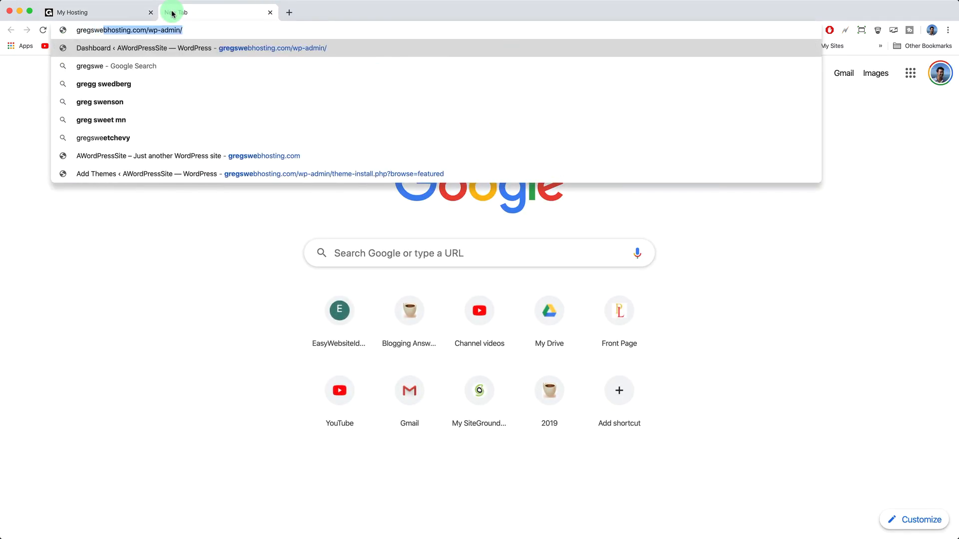
key(Right)
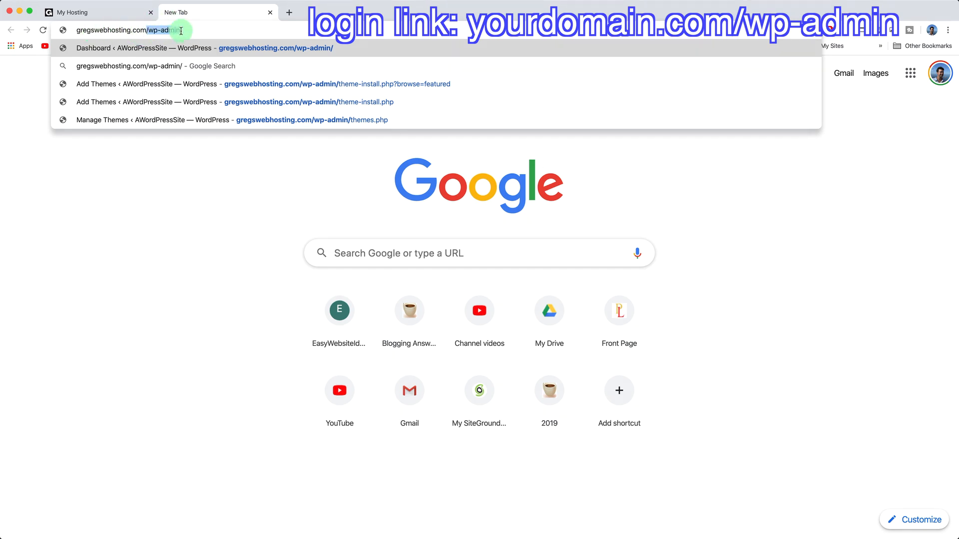
key(Return)
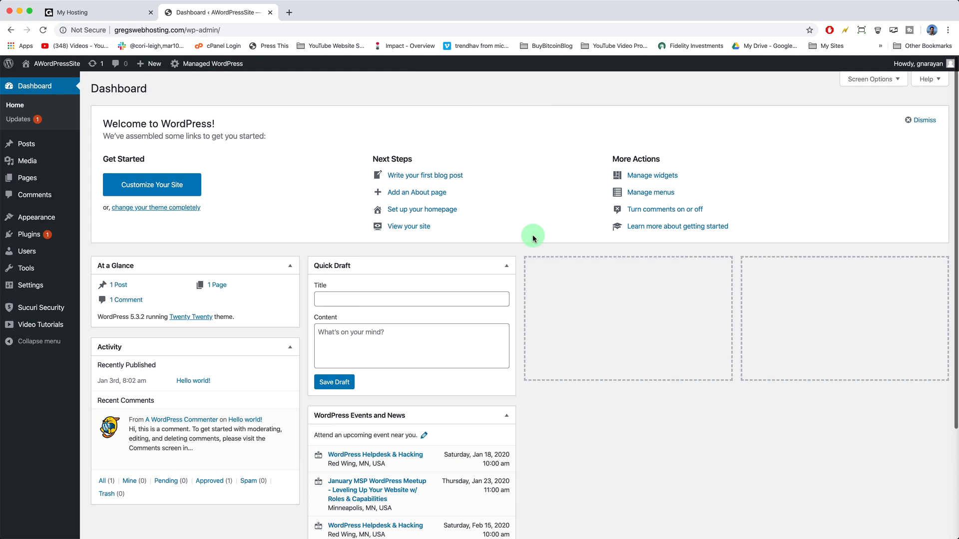
Step: Open Gmail in a new tab and search the mailbox for 'verify godaddy'
click(289, 14)
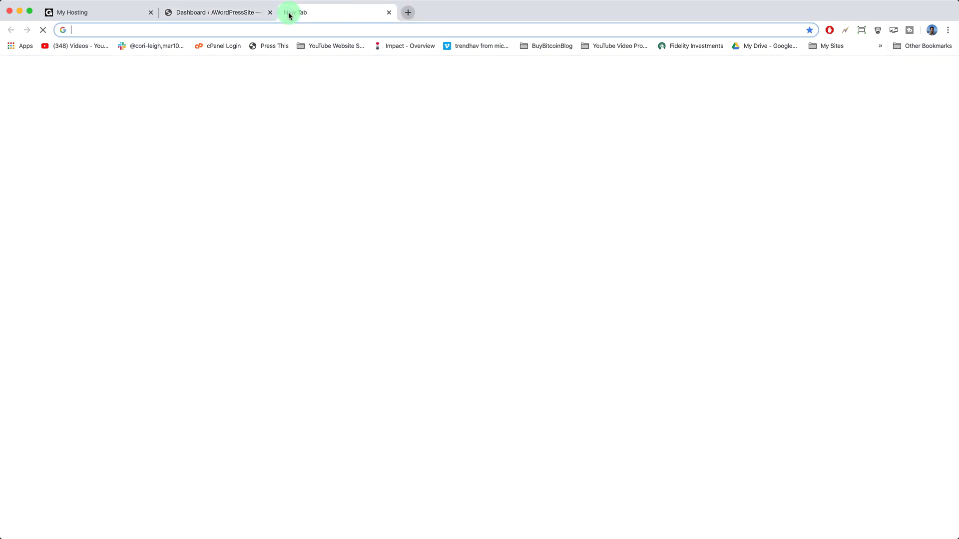
text(gm)
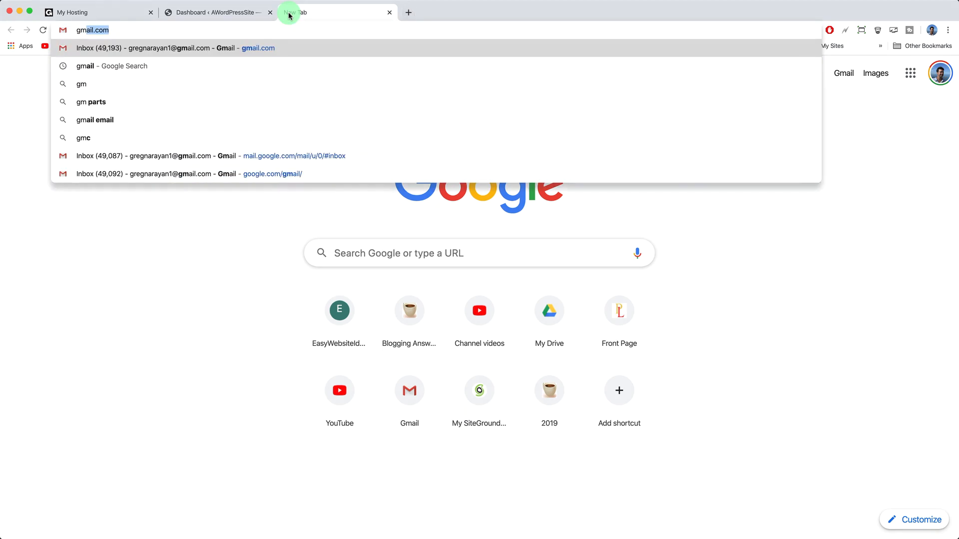
key(Return)
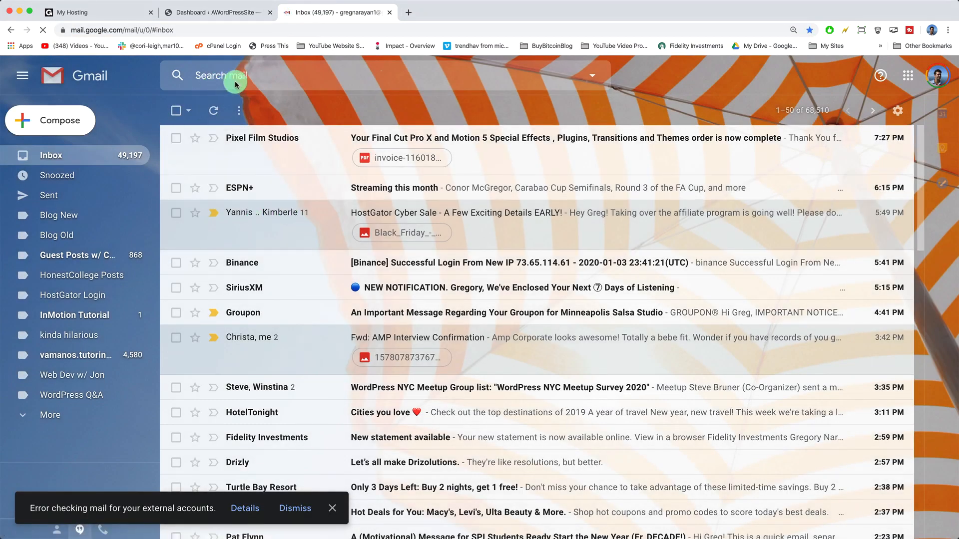
click(252, 78)
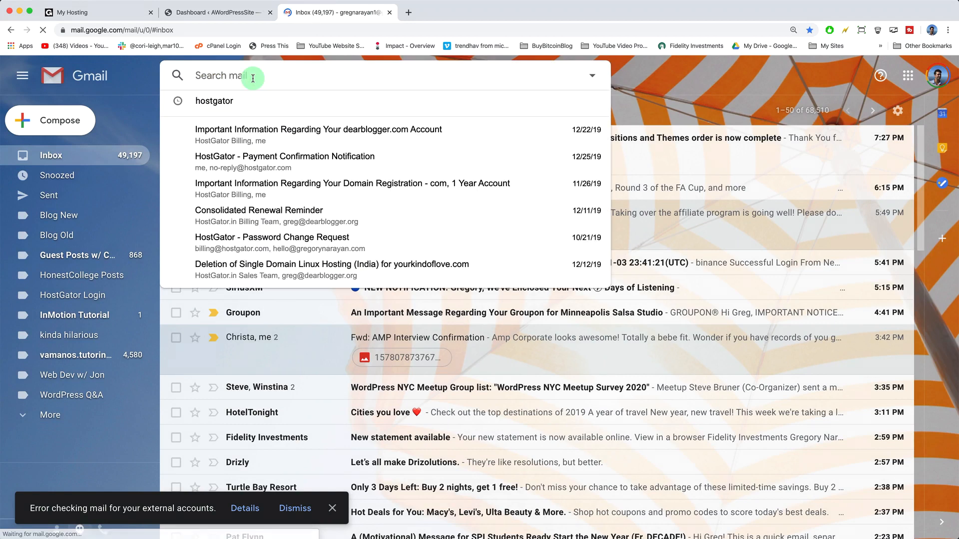
text(verify godaddy)
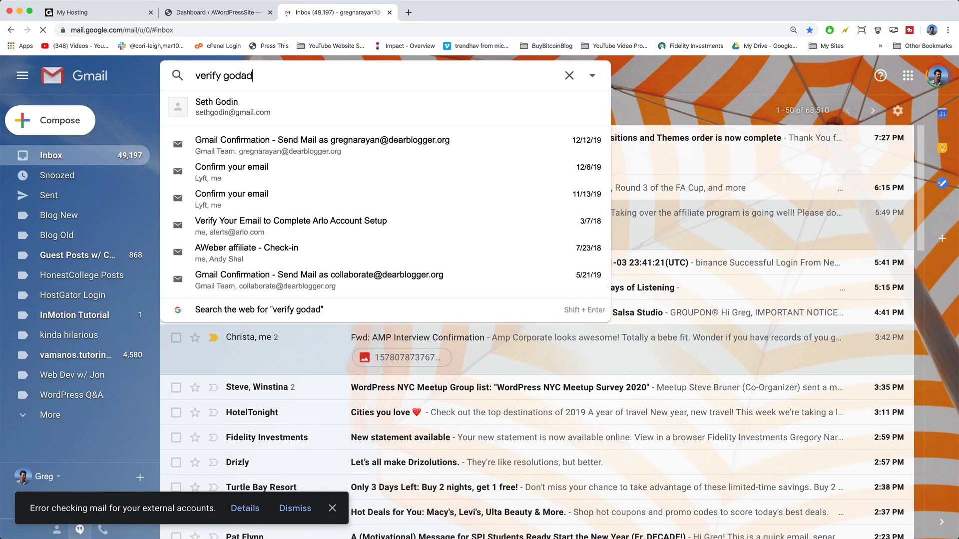
key(Return)
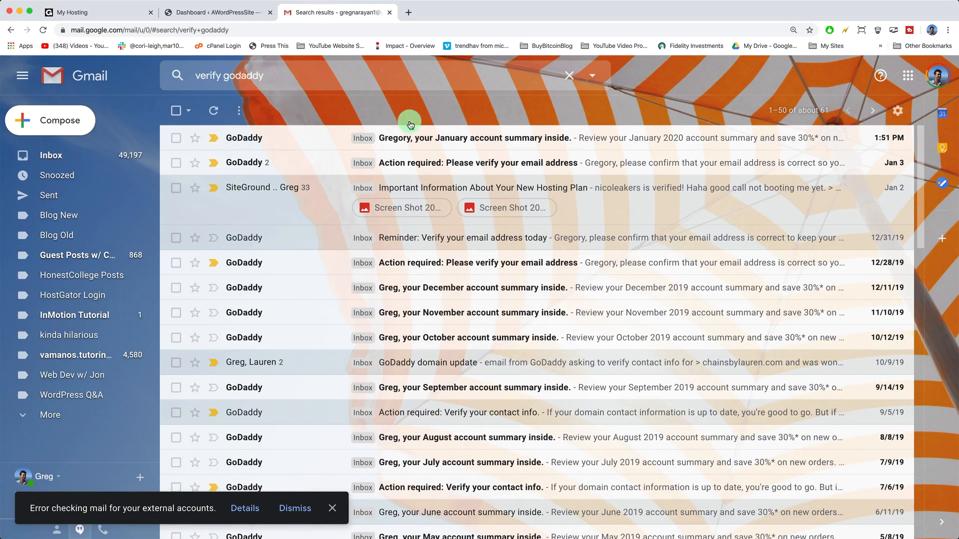
Step: Open GoDaddy's verification email, click Verify Email Now, and close the extra tabs
click(429, 164)
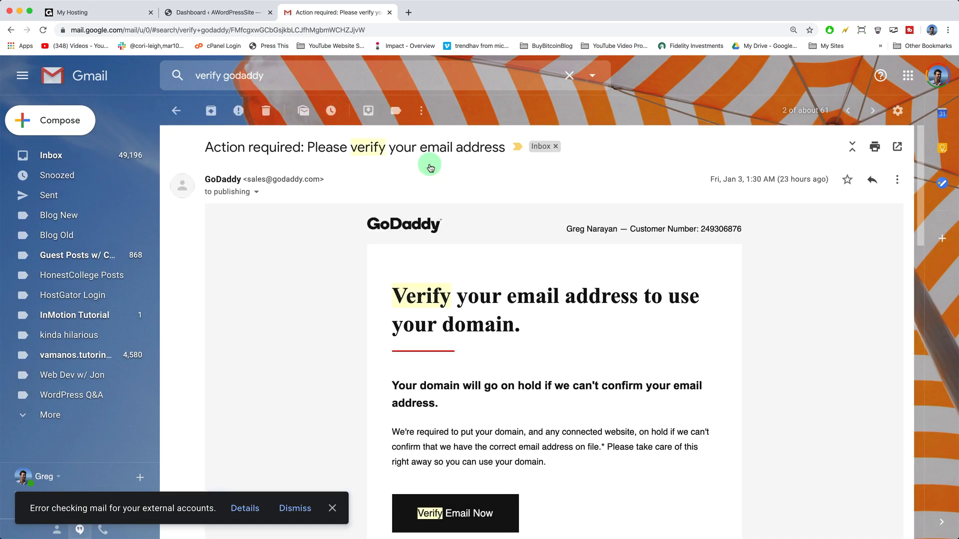
scroll(475, 272, down, 5)
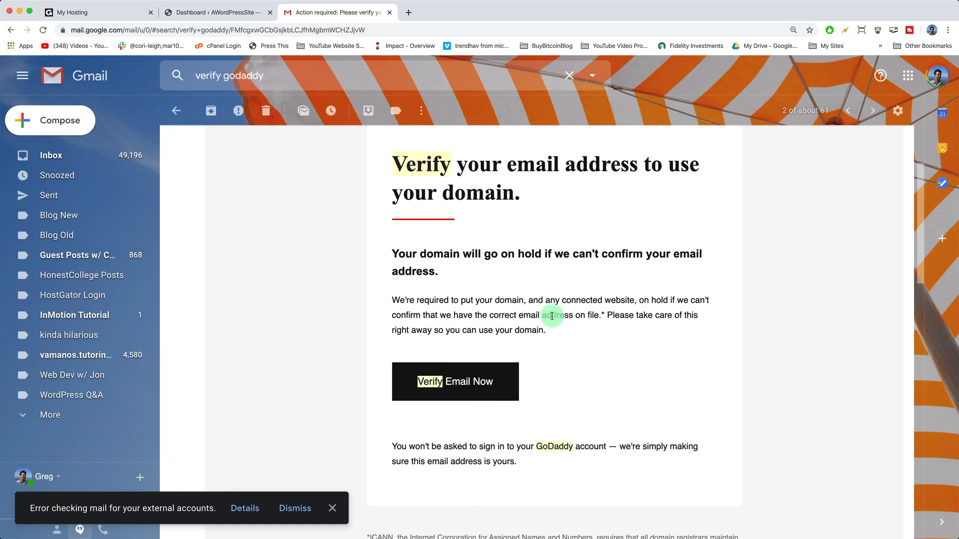
click(487, 382)
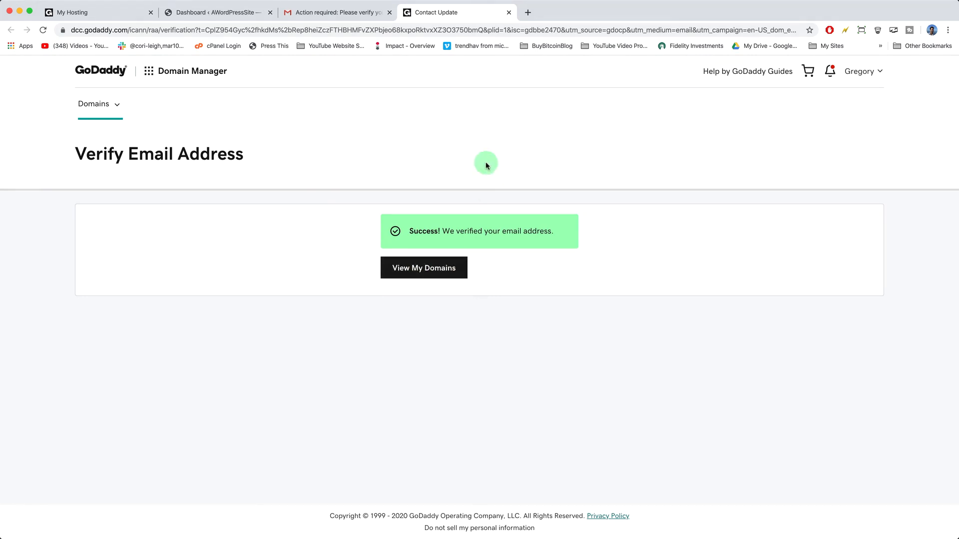
click(508, 12)
click(509, 12)
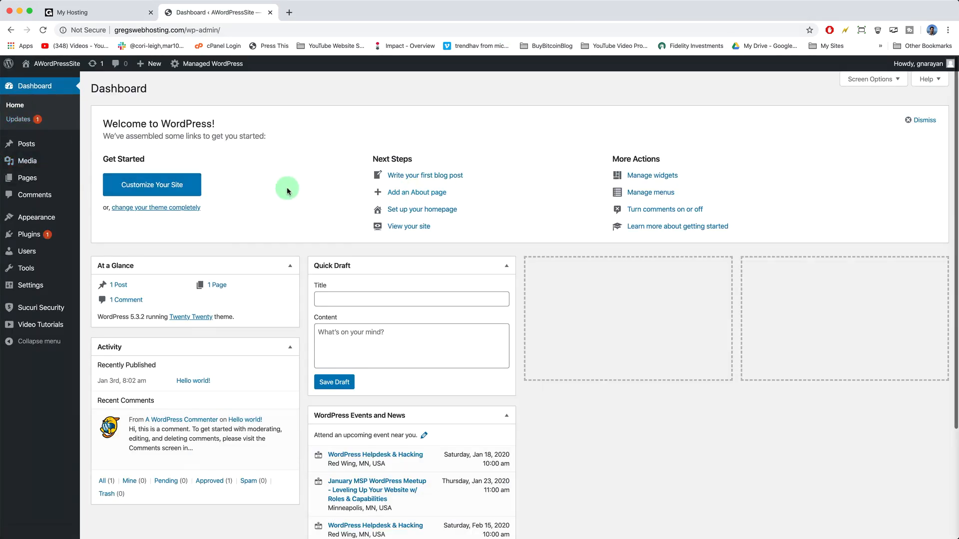
Step: View the live Hello world! front page, then go to Appearance > Themes in the dashboard
click(57, 64)
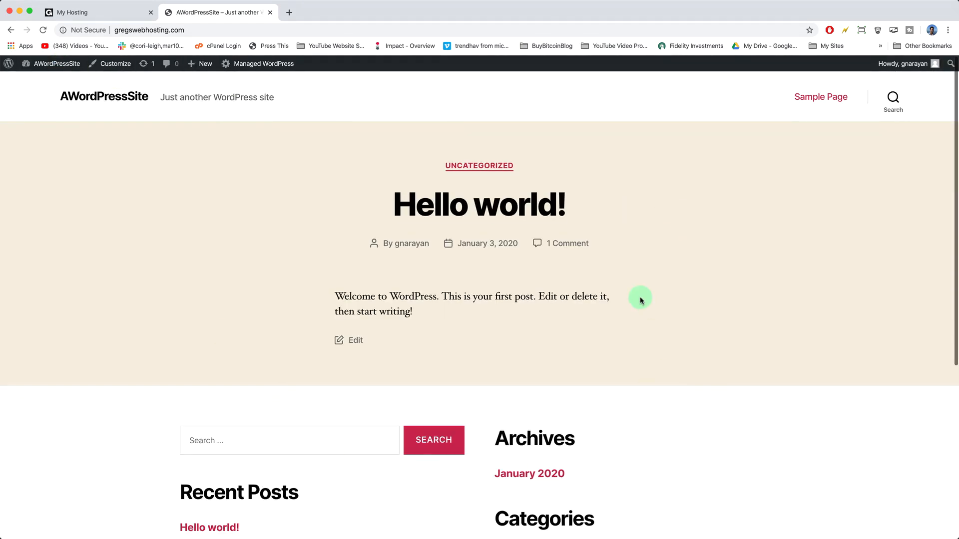
scroll(290, 284, down, 5)
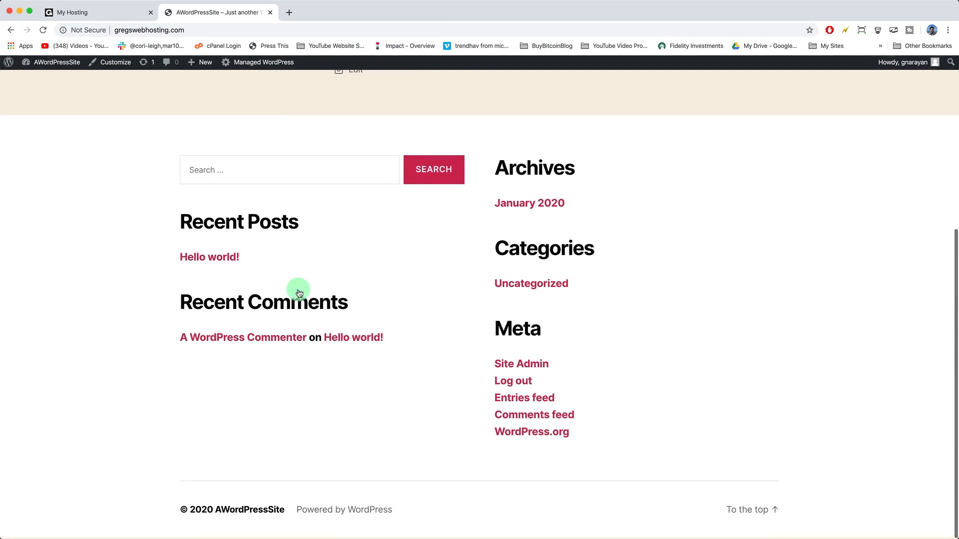
scroll(432, 432, up, 5)
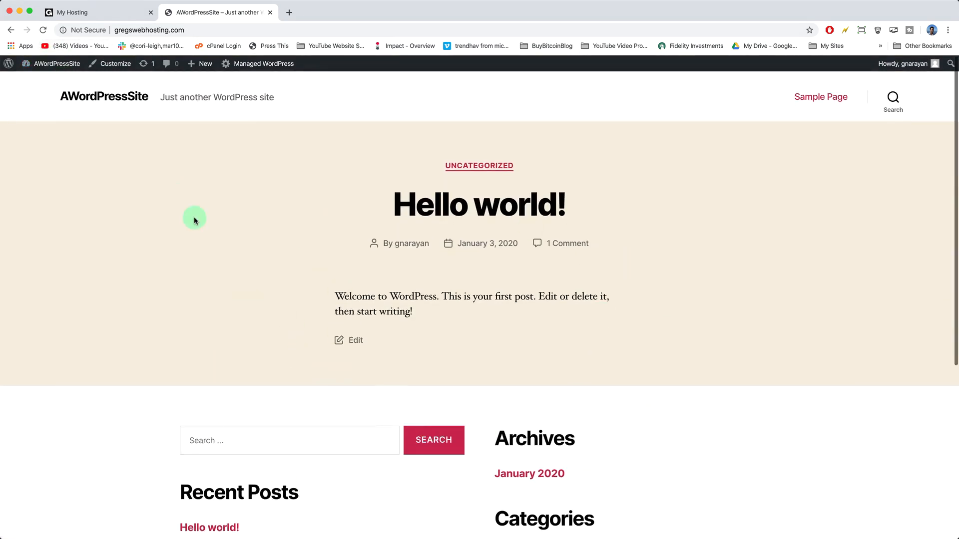
mouse_move(64, 64)
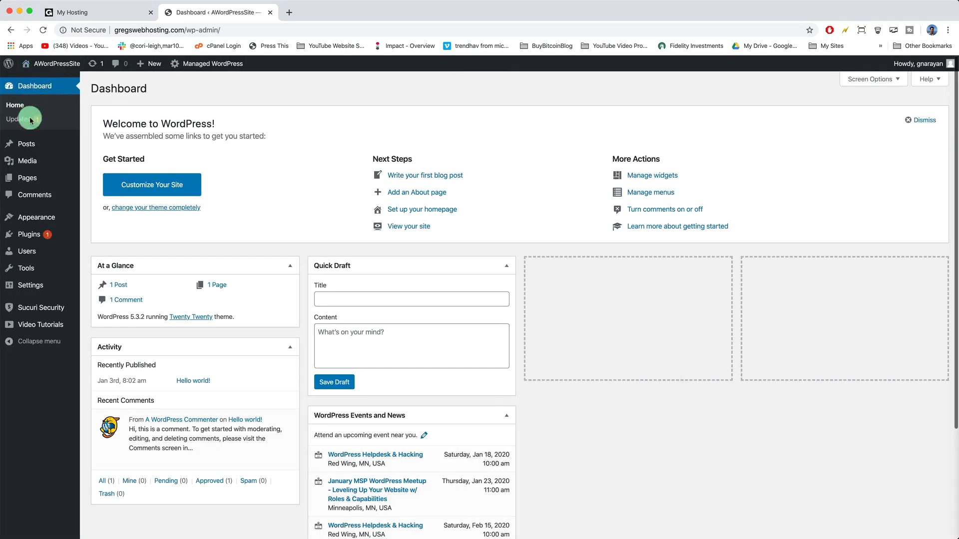
mouse_move(43, 210)
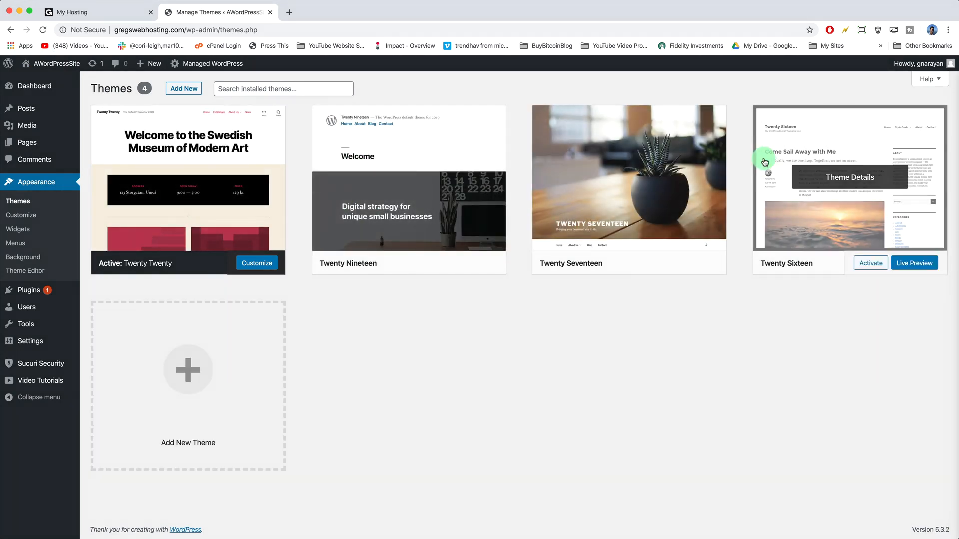
Step: Search the WordPress theme directory for 'astra theme'
click(195, 89)
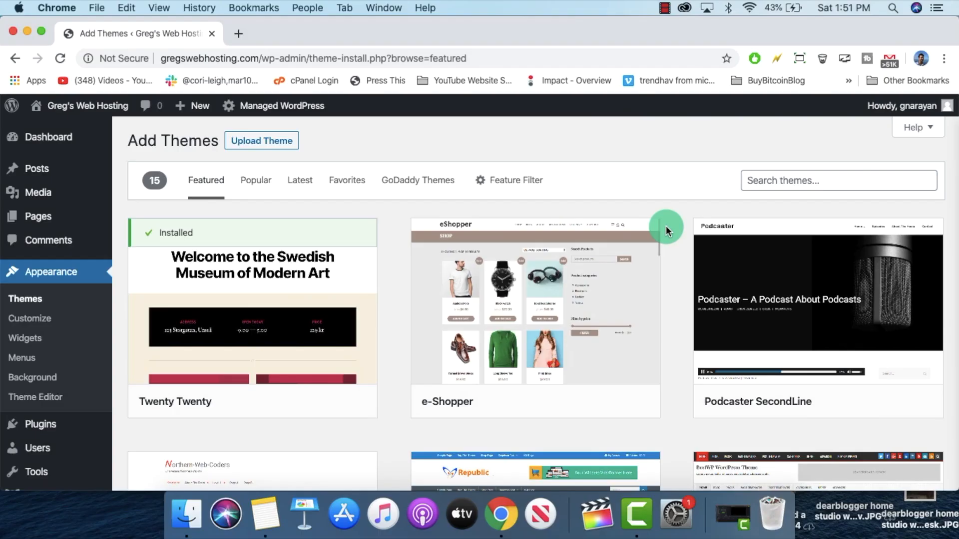
scroll(395, 212, down, 10)
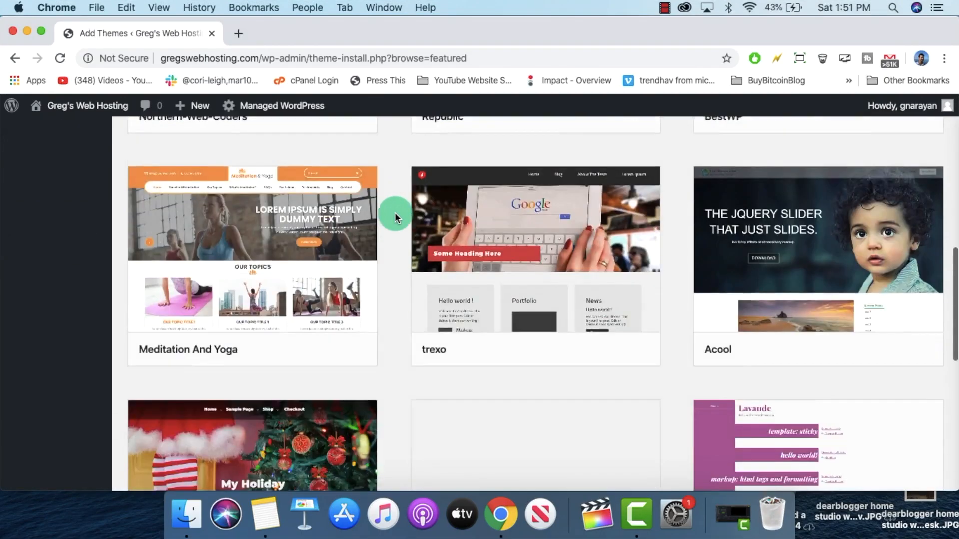
scroll(394, 211, down, 8)
scroll(394, 212, up, 8)
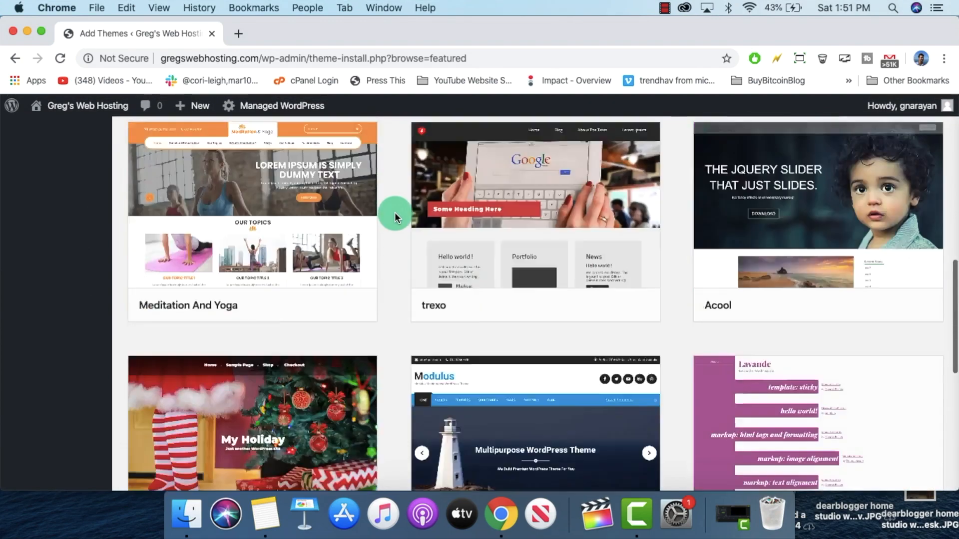
scroll(394, 212, up, 10)
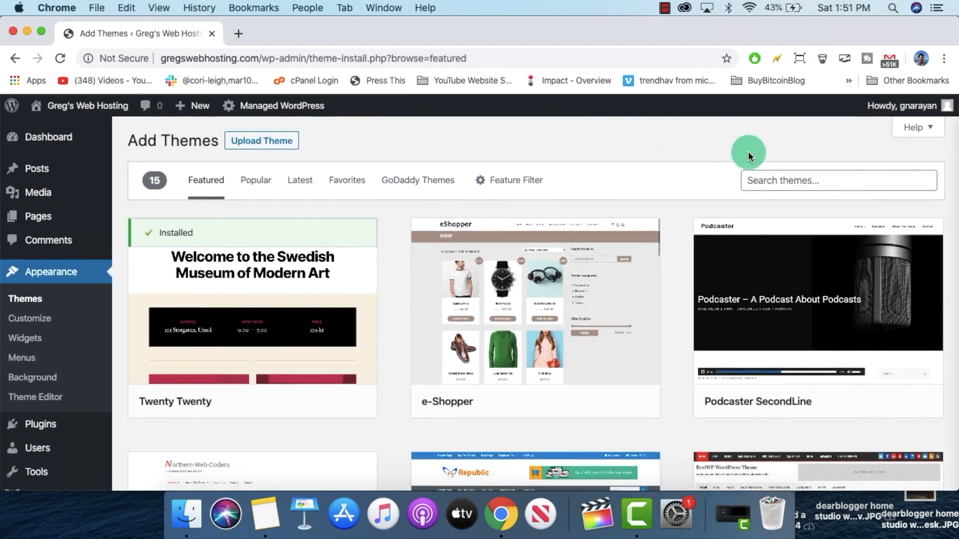
click(804, 182)
text(ast)
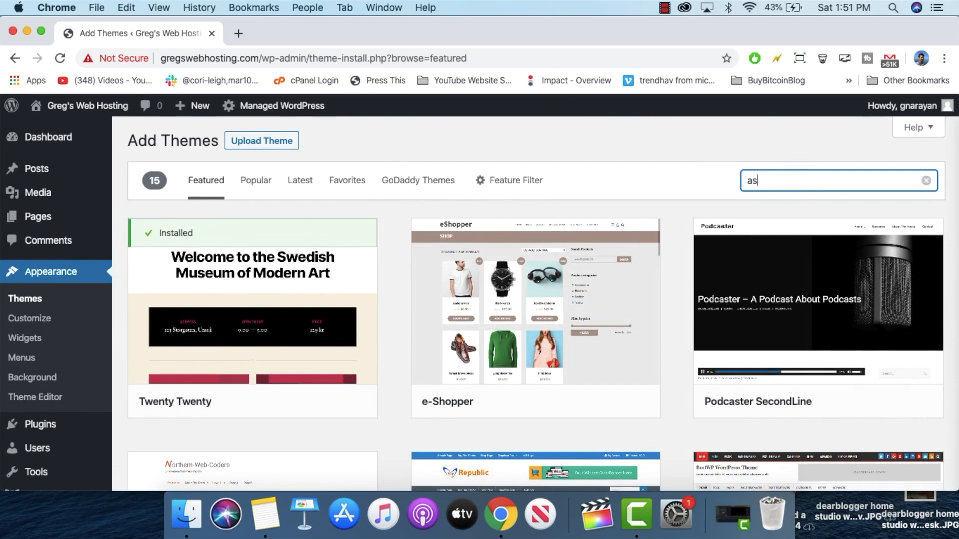
text(ra theme)
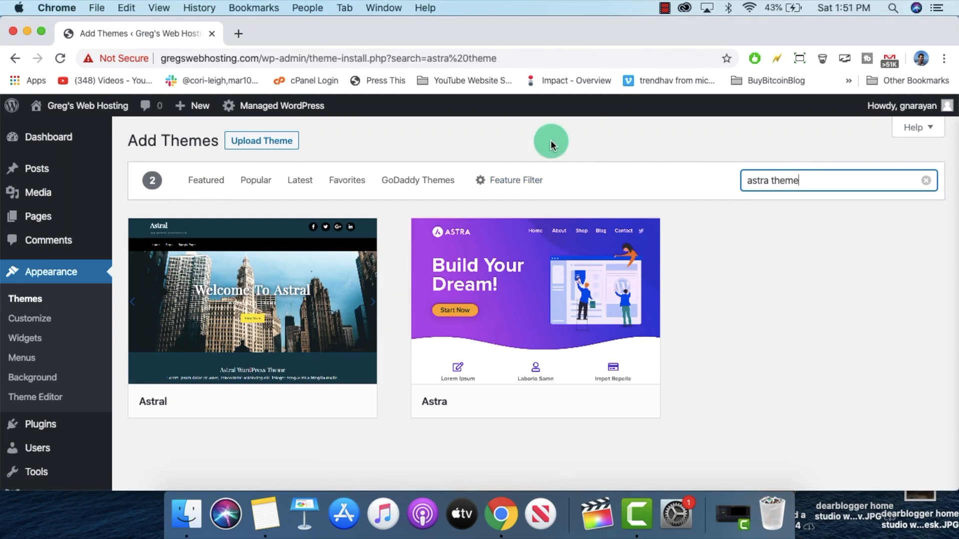
Step: Install the Astra theme and activate it
mouse_move(235, 253)
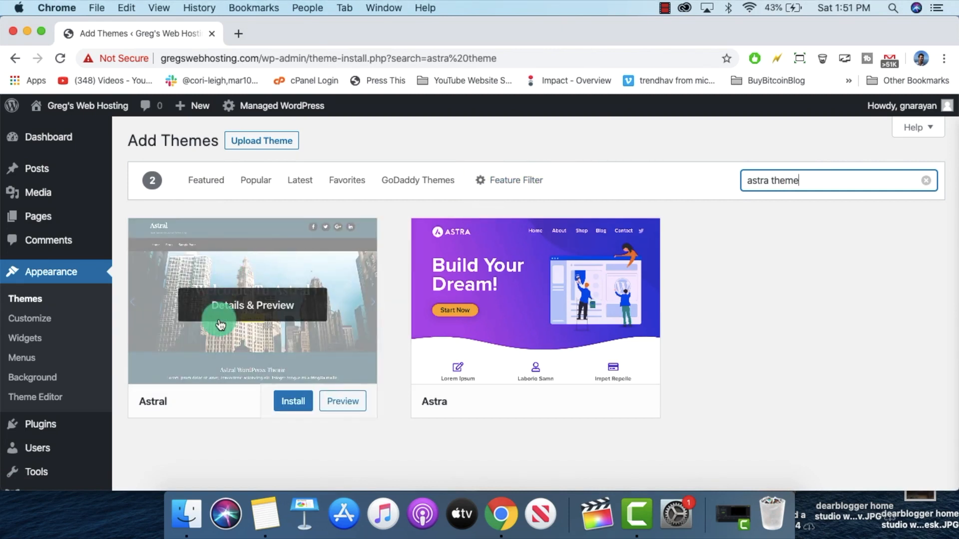
mouse_move(481, 325)
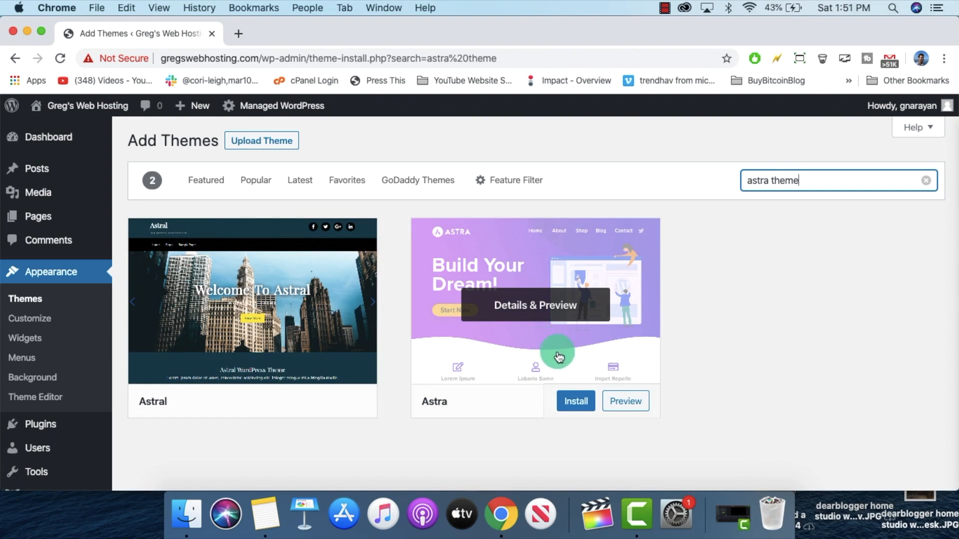
click(581, 403)
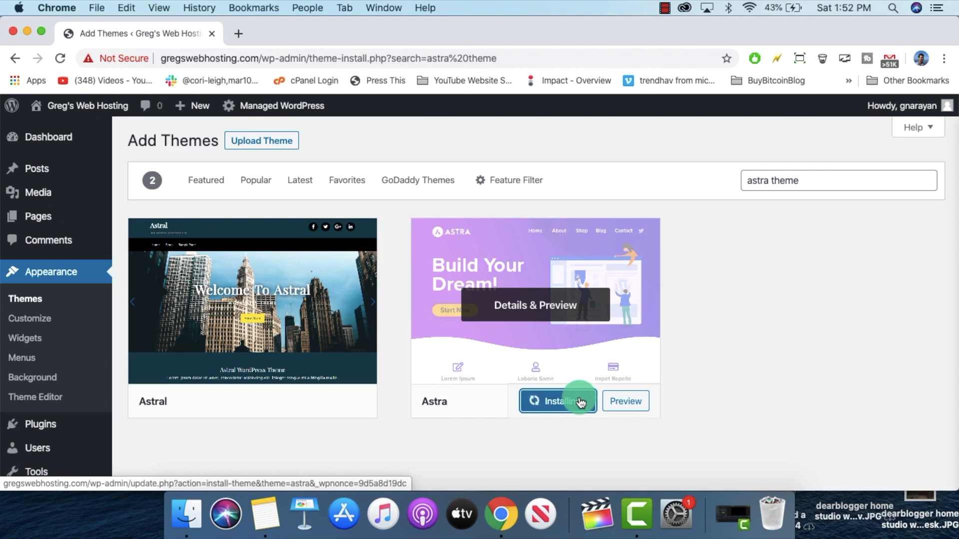
click(557, 401)
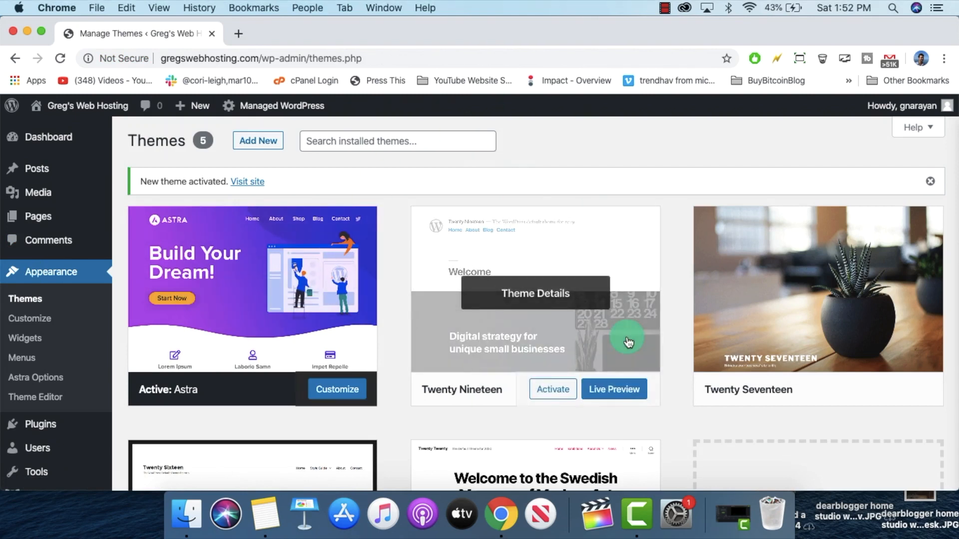
Step: Return to the WordPress Dashboard through the 'Greg's Web Hosting' link in the admin bar
mouse_move(85, 106)
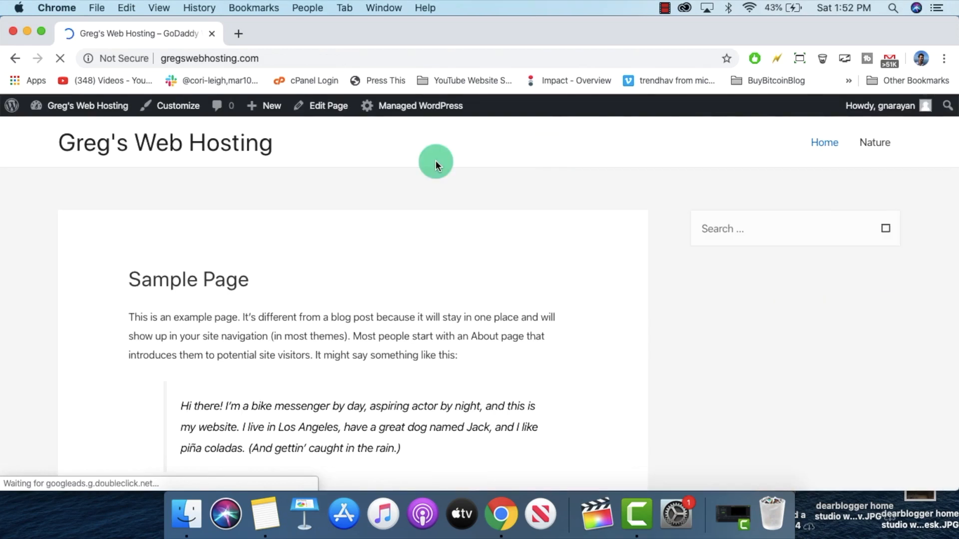
scroll(435, 160, down, 15)
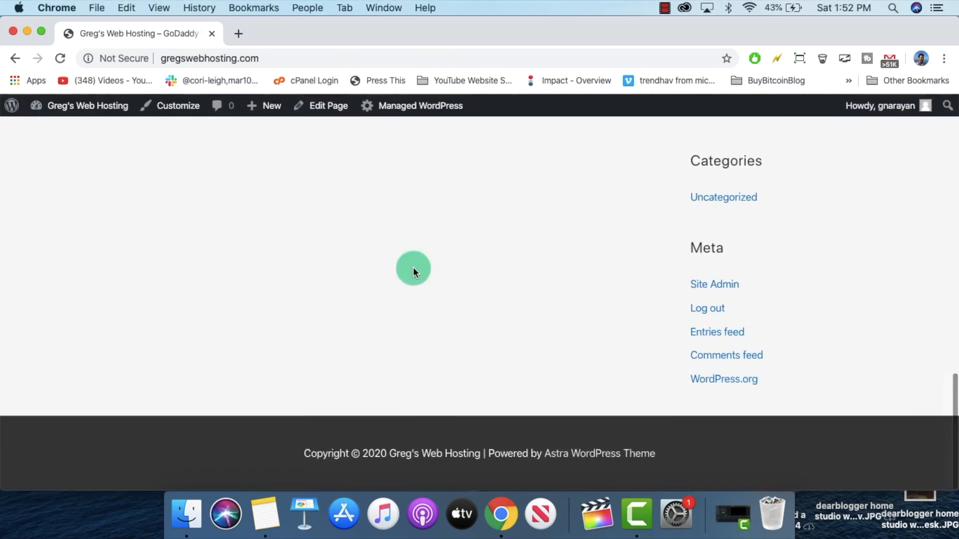
scroll(414, 352, up, 15)
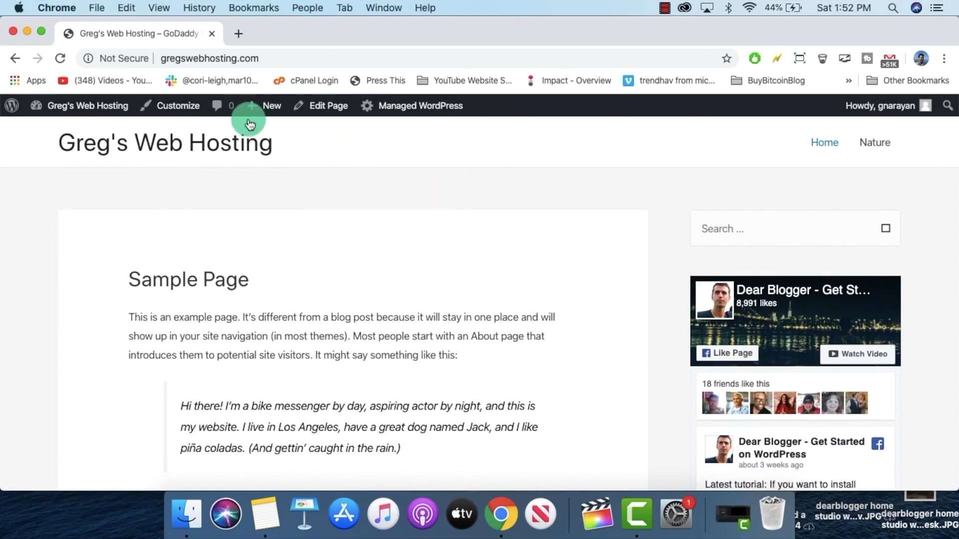
click(96, 103)
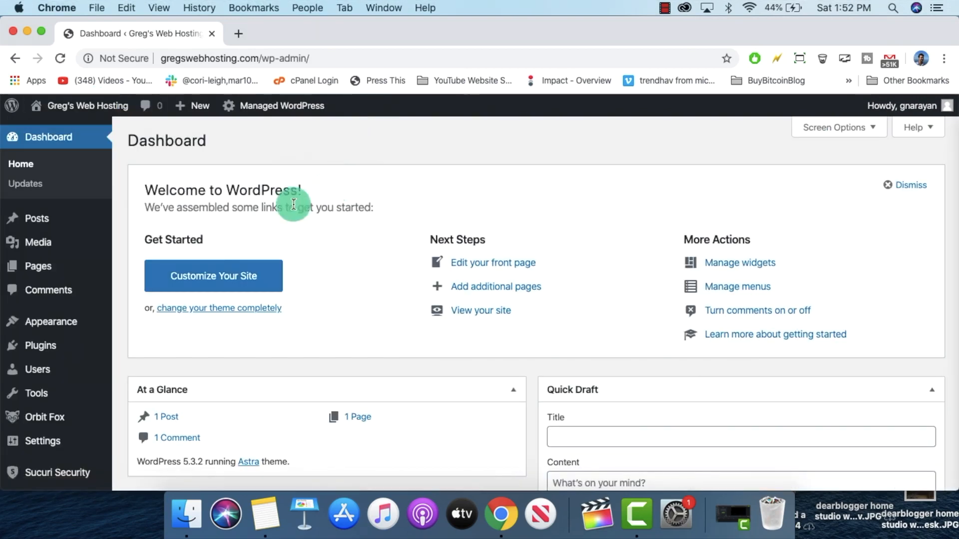
Step: Open Astra Options under Appearance and look over its customizer links and add-ons
mouse_move(75, 321)
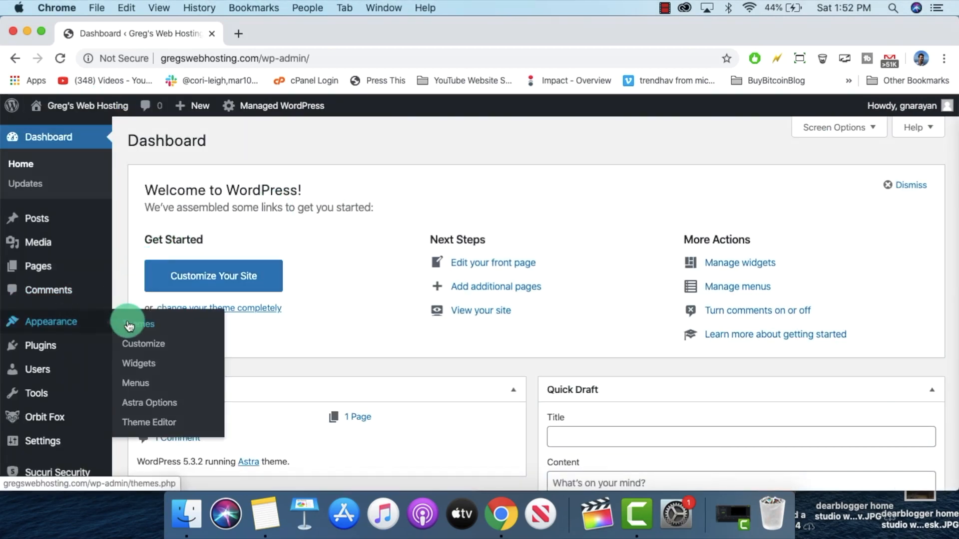
click(162, 408)
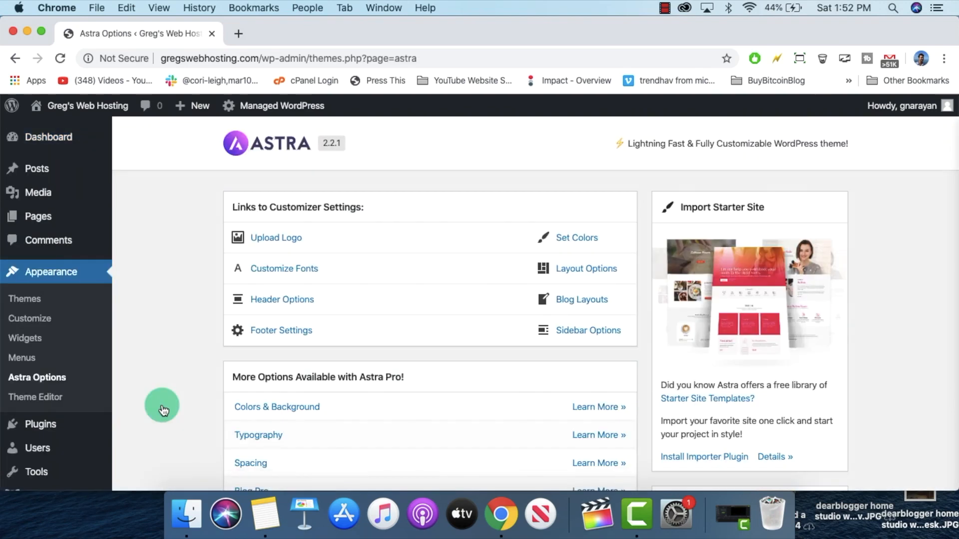
scroll(208, 245, down, 1)
scroll(207, 245, up, 1)
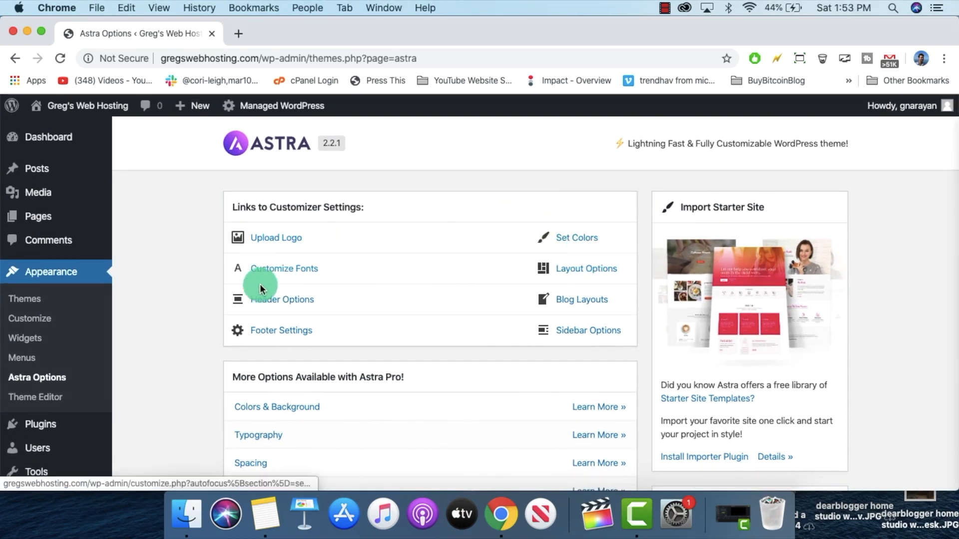
scroll(190, 256, down, 15)
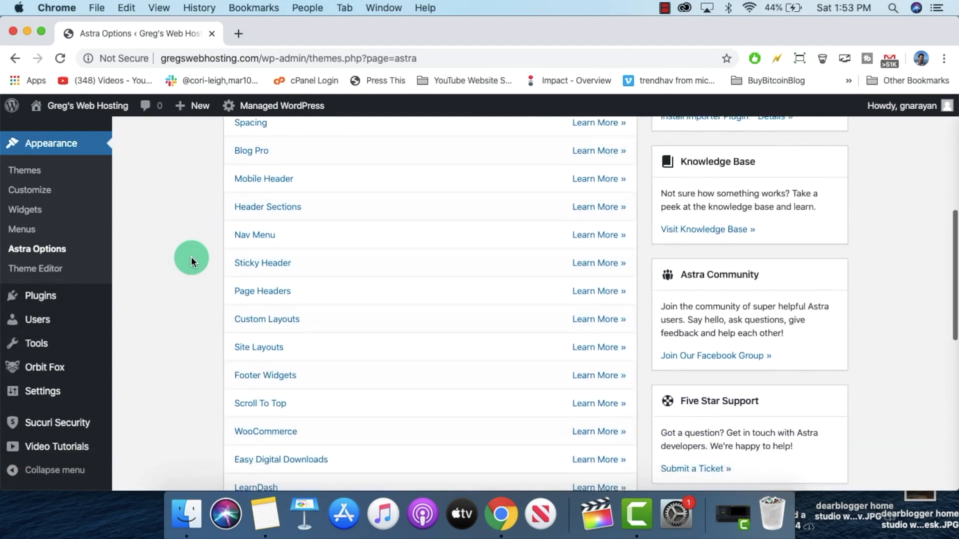
scroll(265, 306, down, 5)
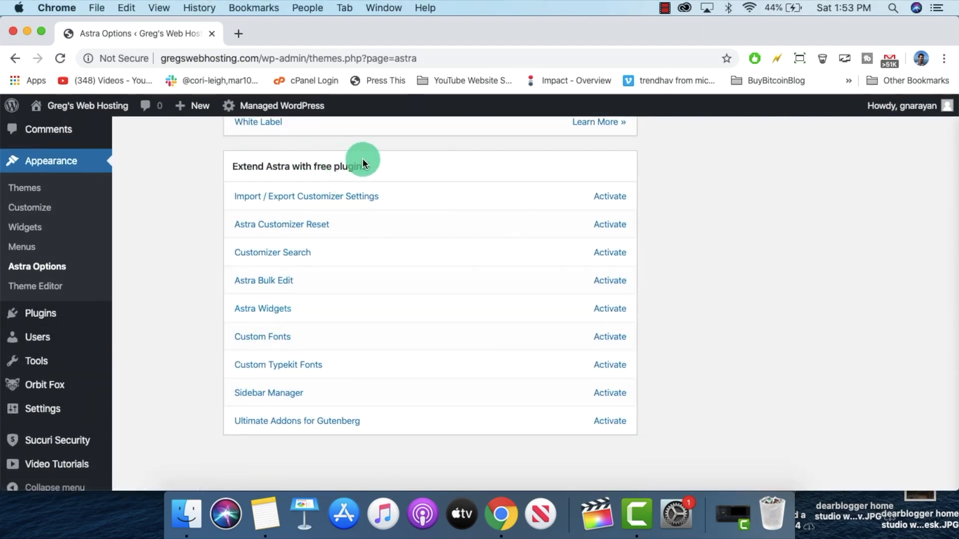
scroll(475, 235, up, 20)
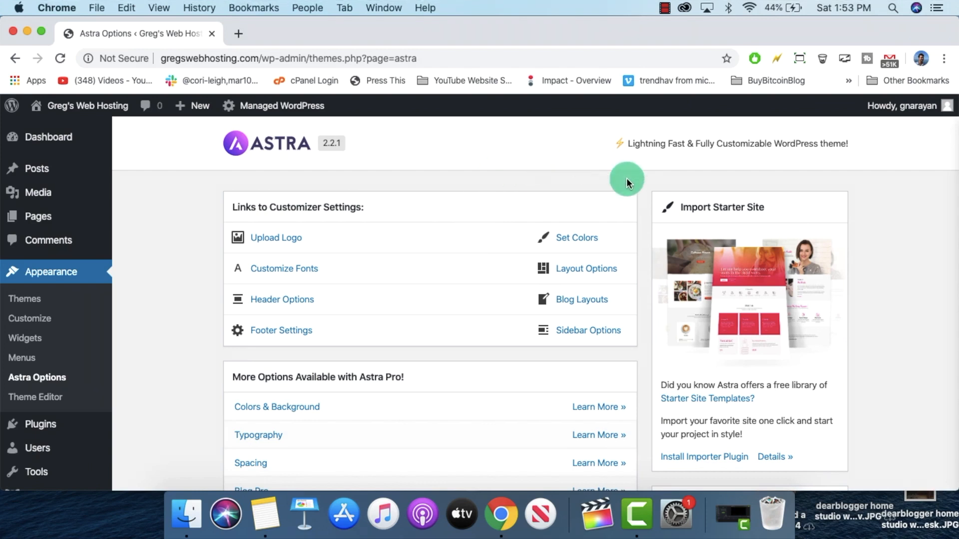
scroll(631, 182, down, 4)
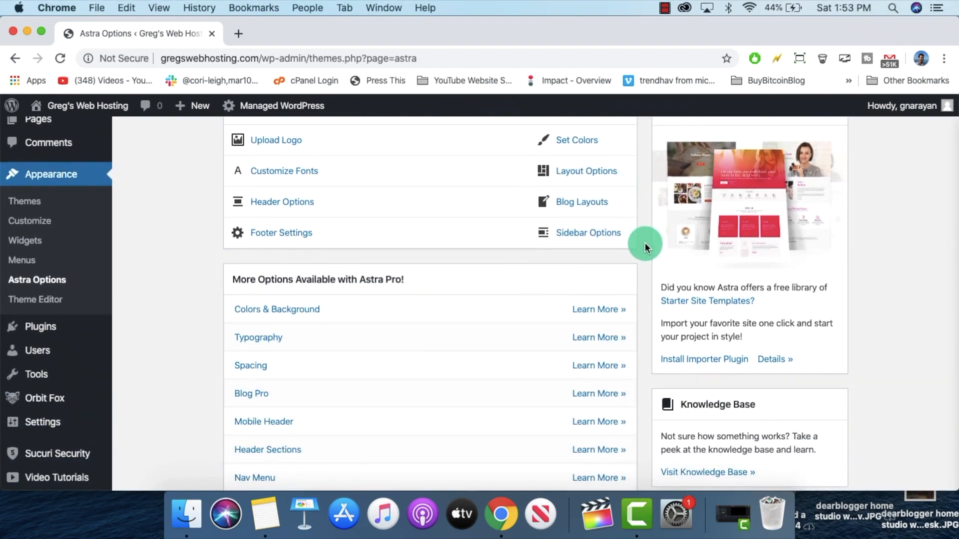
click(711, 301)
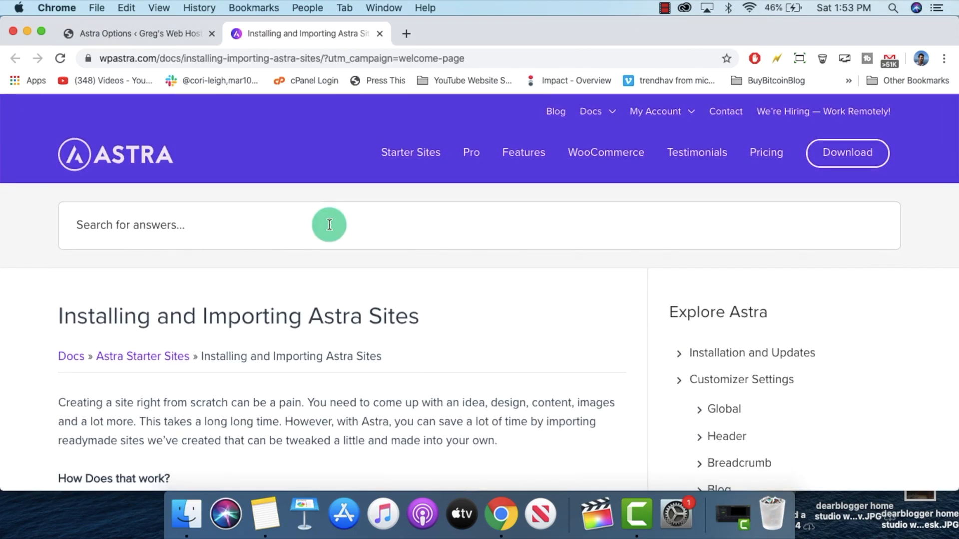
scroll(329, 225, down, 10)
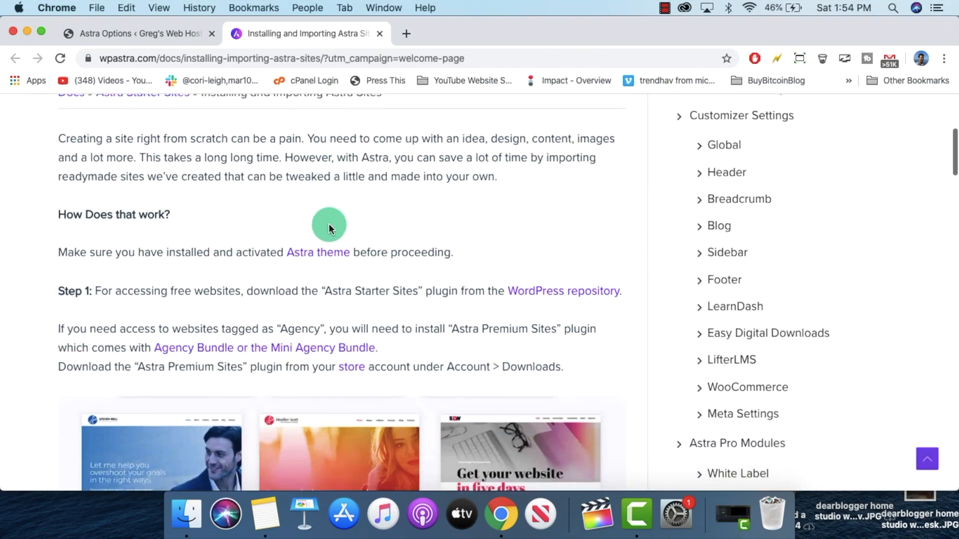
scroll(329, 229, down, 10)
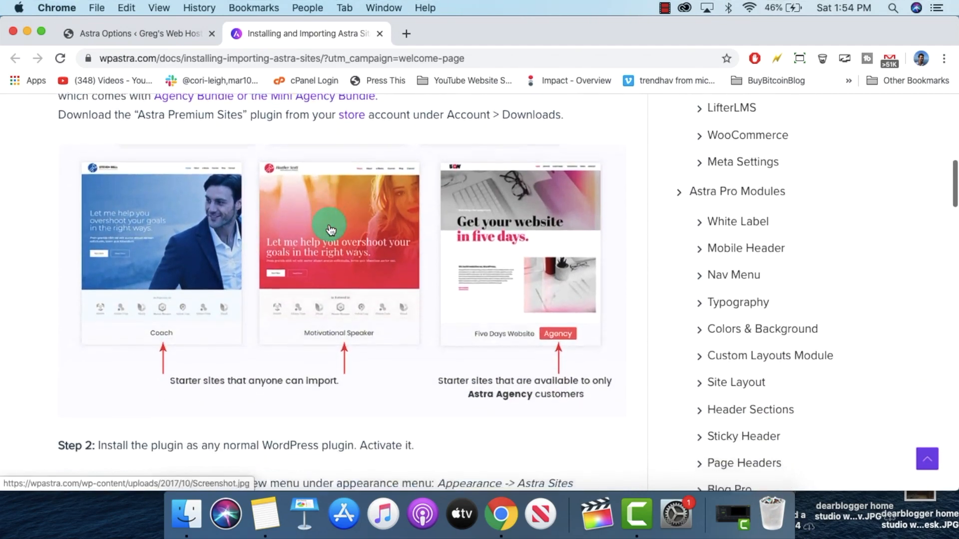
scroll(329, 227, down, 9)
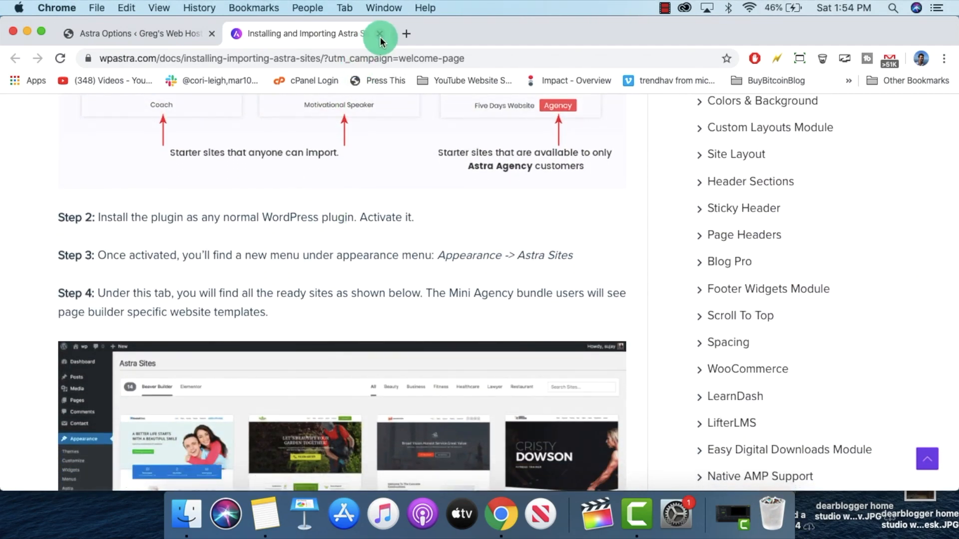
click(379, 33)
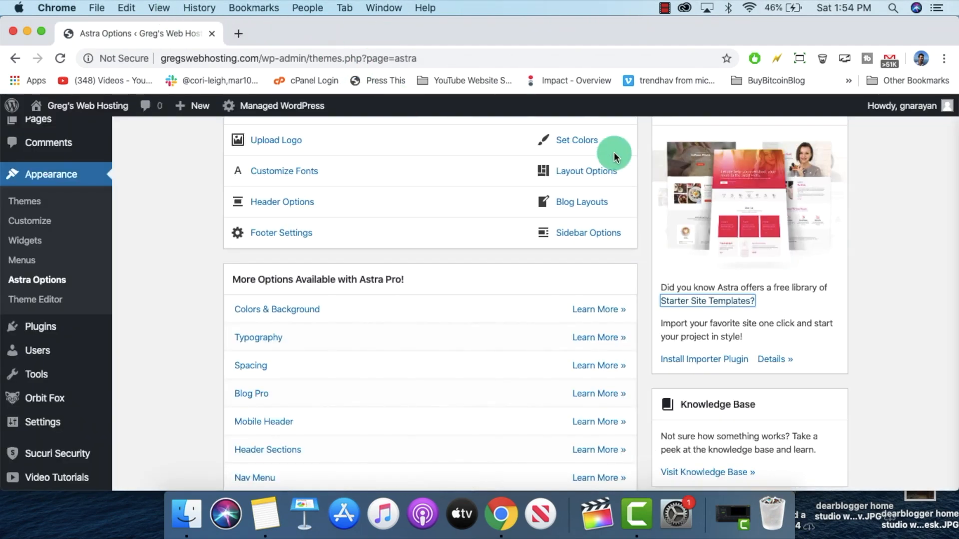
Step: Install the starter-site importer plugin and pick Elementor as the page builder
scroll(641, 176, down, 2)
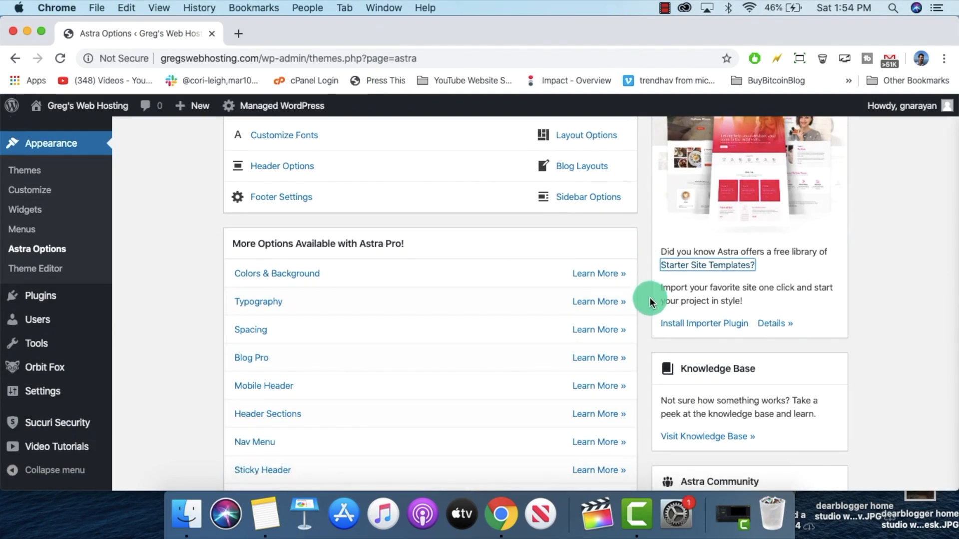
click(718, 325)
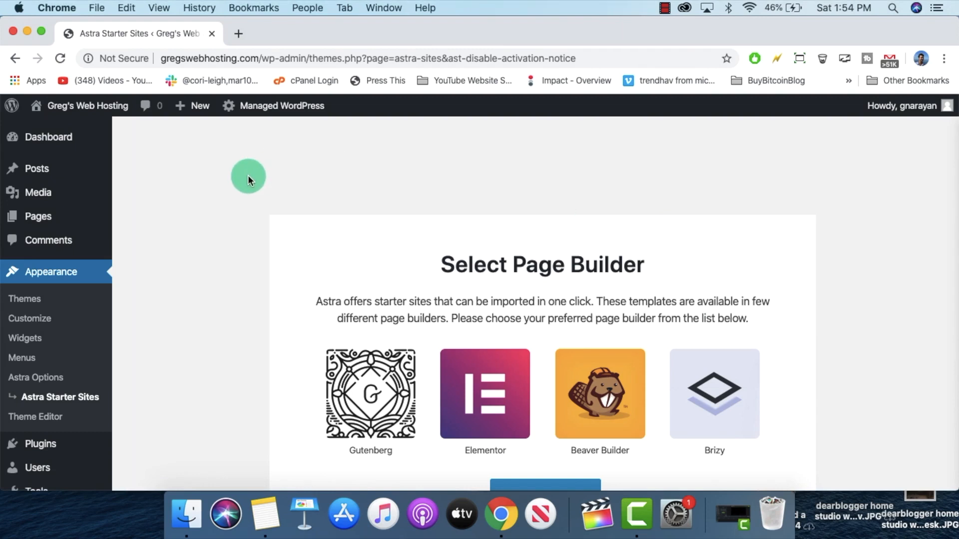
scroll(248, 175, down, 5)
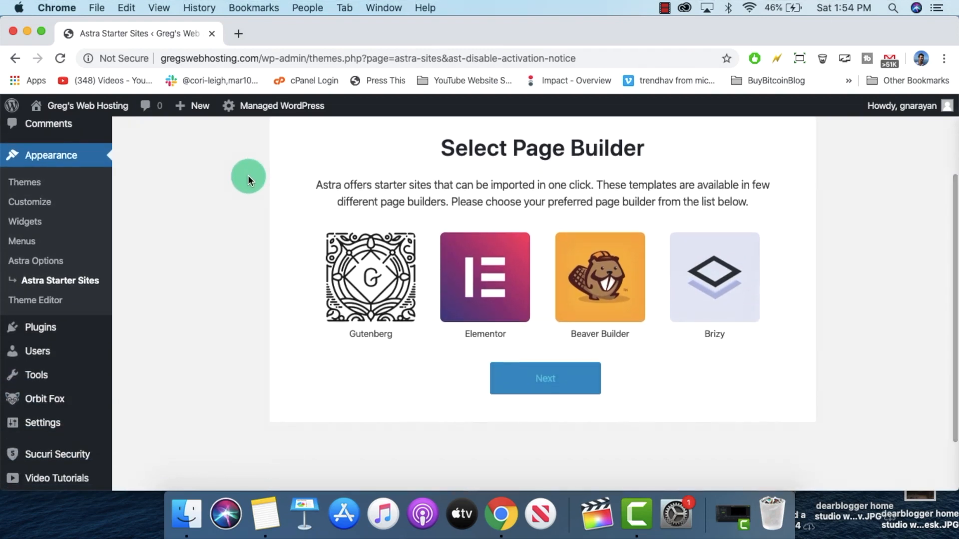
scroll(247, 269, up, 1)
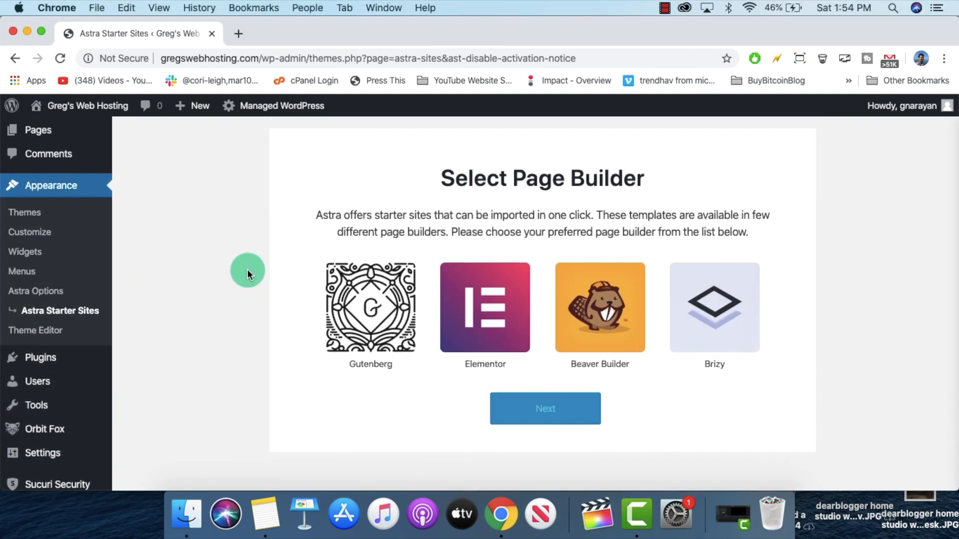
click(505, 283)
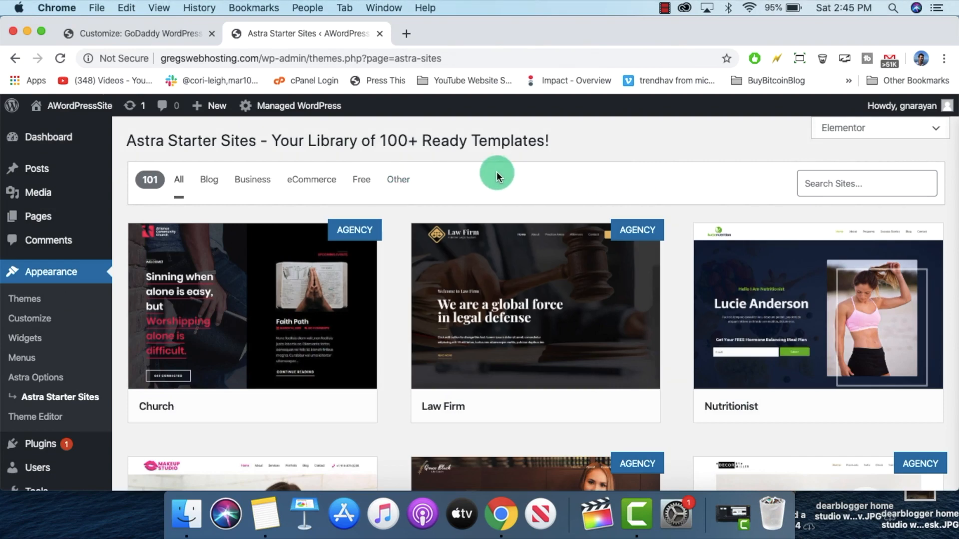
Step: Scroll the Astra Starter Sites grid down to the Life Coach template
scroll(496, 172, down, 3)
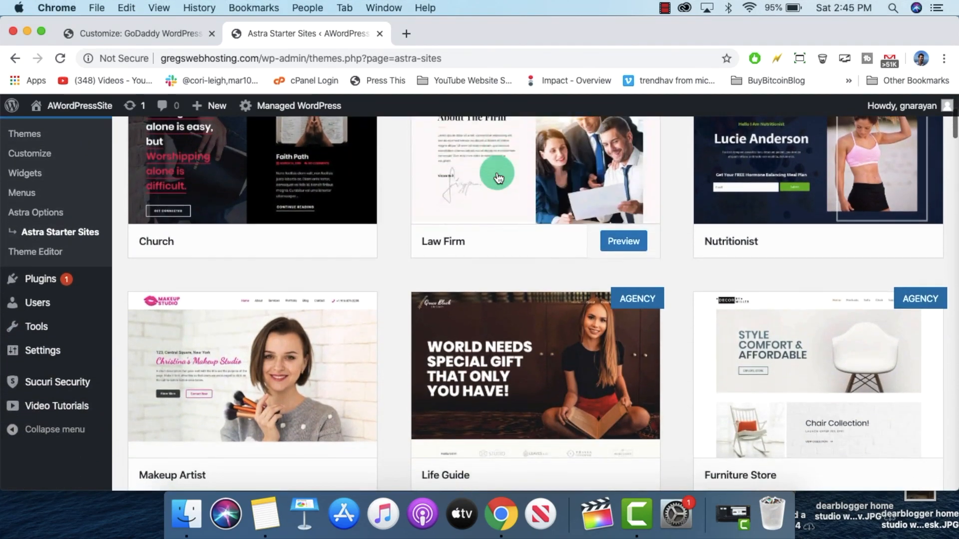
scroll(504, 205, down, 2)
scroll(507, 214, down, 8)
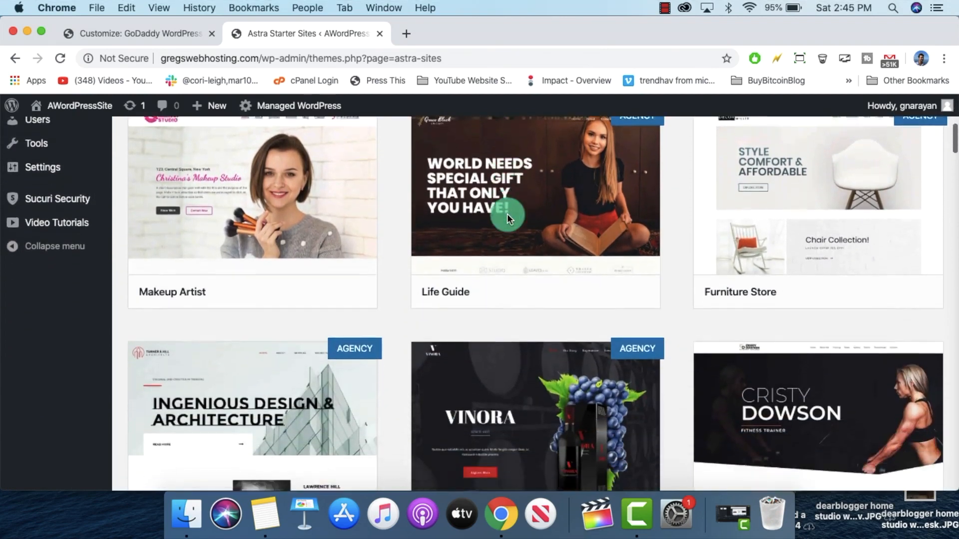
scroll(379, 183, down, 2)
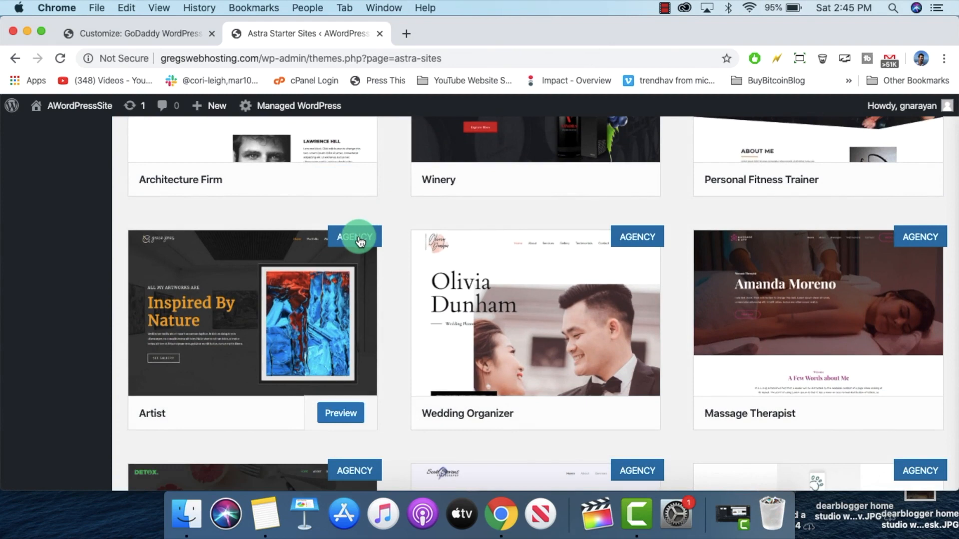
scroll(388, 270, down, 3)
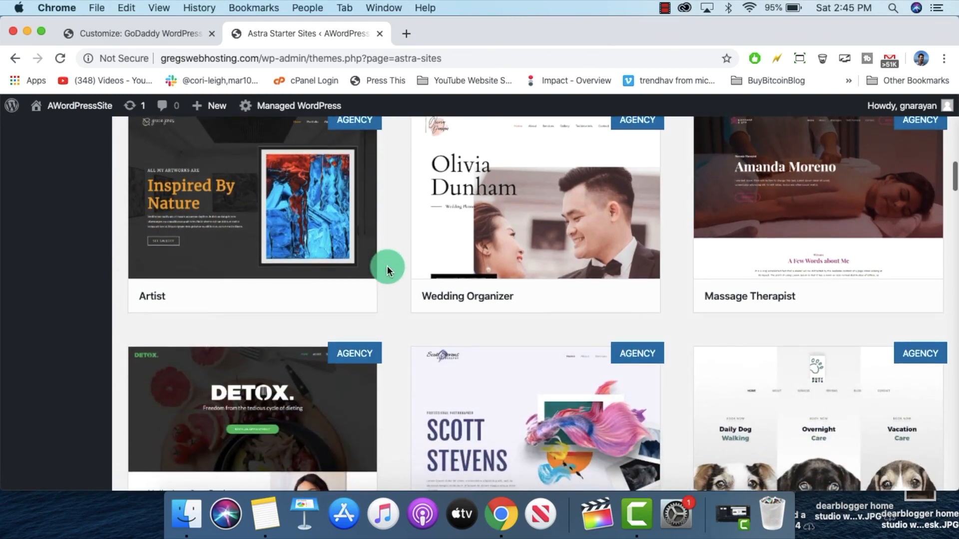
scroll(400, 319, down, 5)
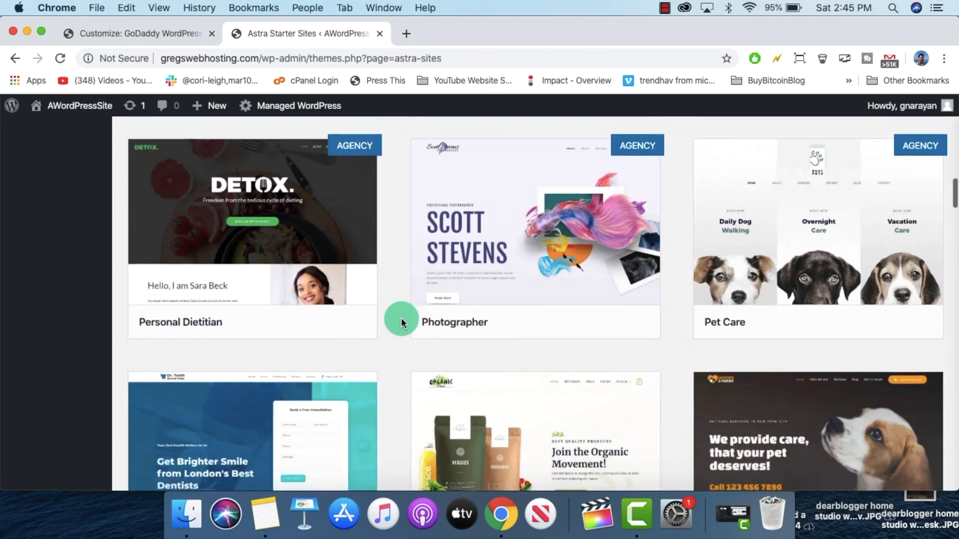
scroll(401, 322, down, 5)
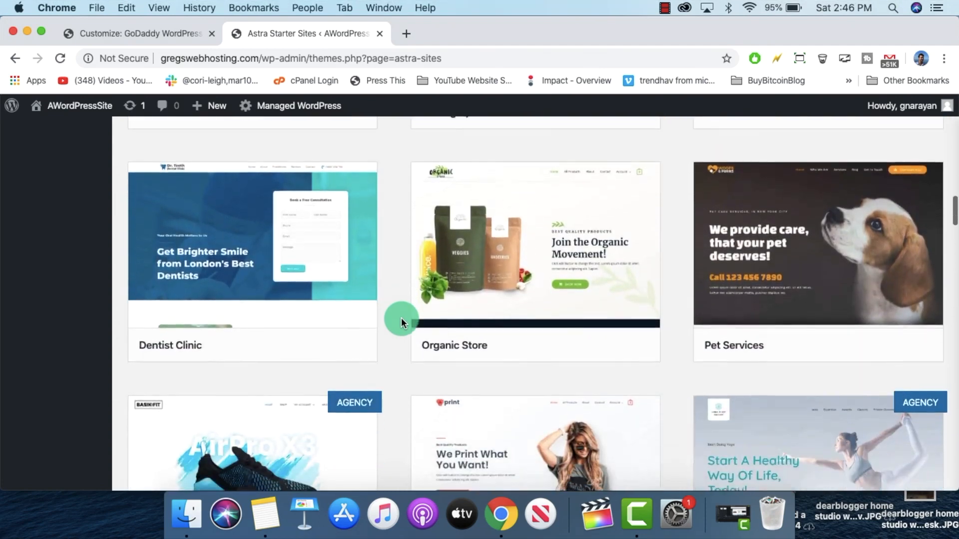
scroll(401, 318, down, 15)
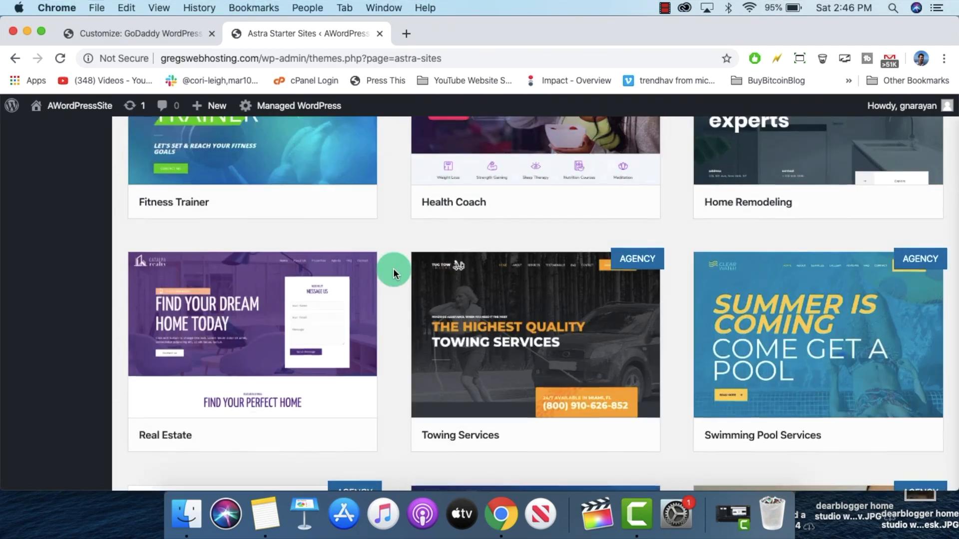
scroll(393, 272, down, 3)
scroll(378, 330, down, 3)
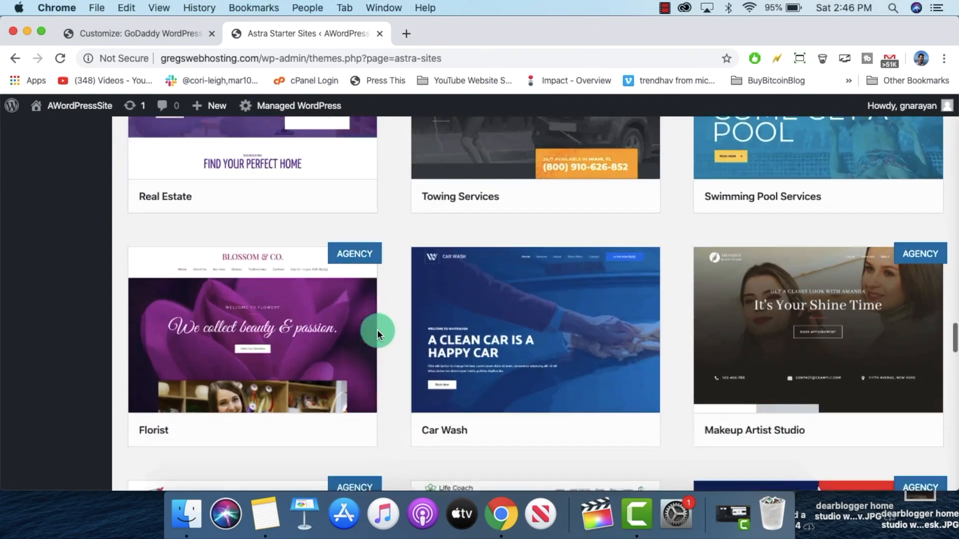
scroll(380, 333, down, 2)
scroll(388, 355, down, 6)
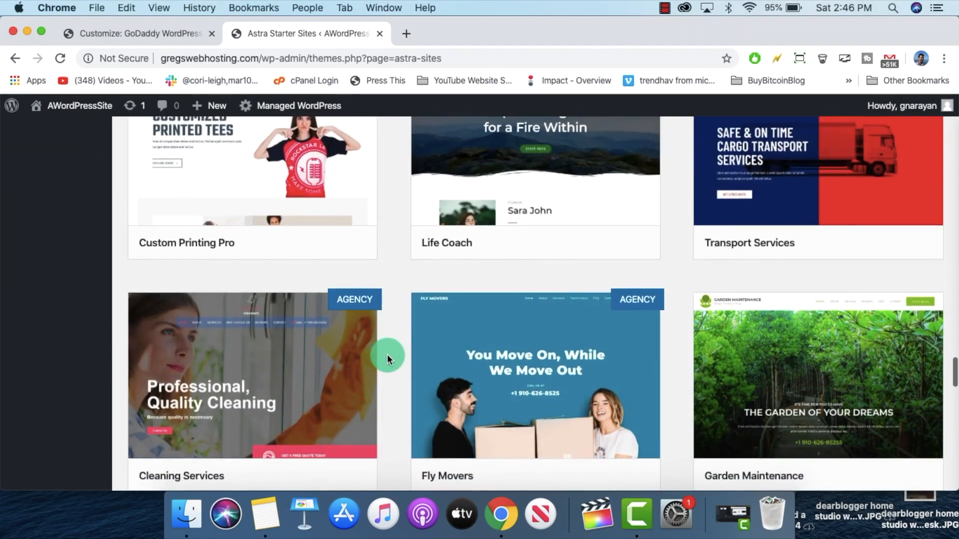
scroll(388, 358, down, 5)
scroll(387, 358, up, 9)
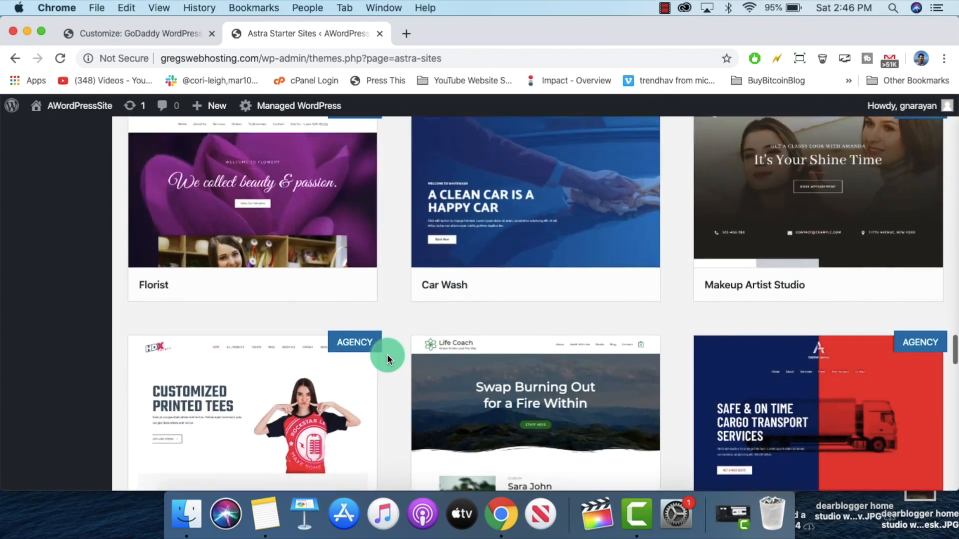
scroll(388, 359, down, 3)
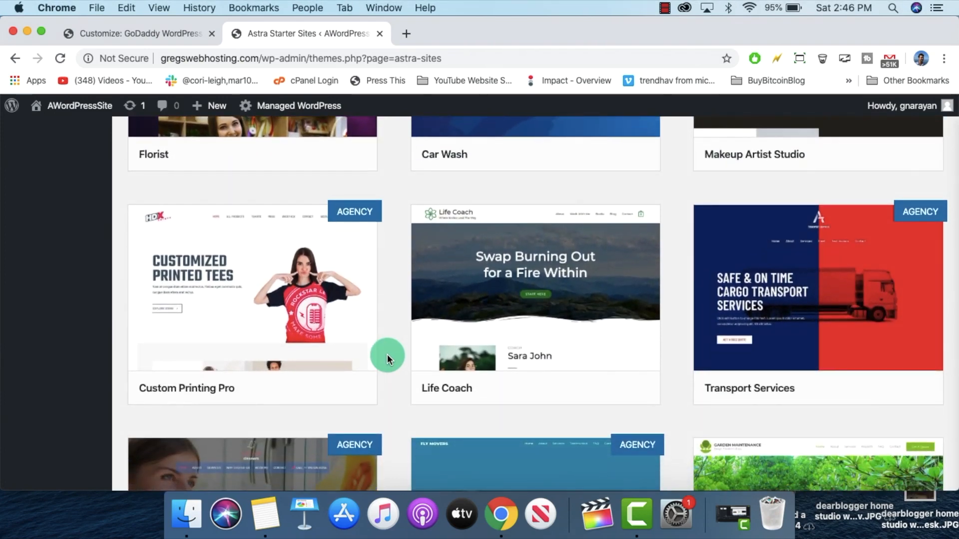
mouse_move(439, 272)
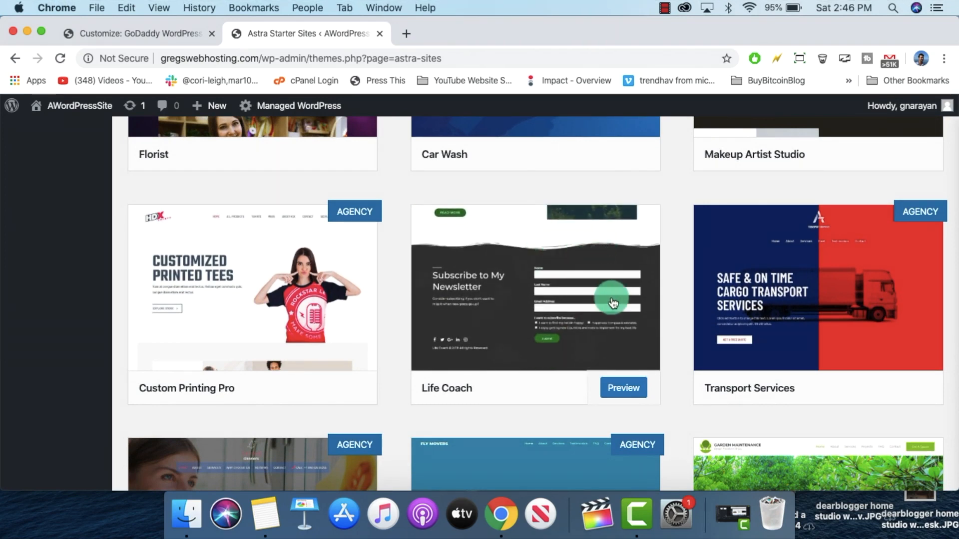
Step: Open Life Coach, tick Delete Previously Imported Site, and start the import
click(617, 390)
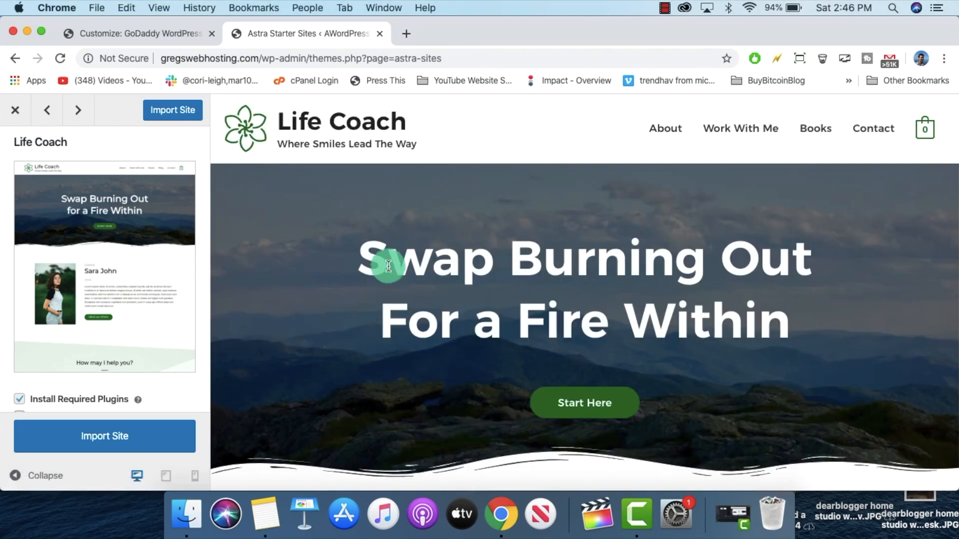
scroll(385, 263, down, 10)
scroll(386, 262, down, 8)
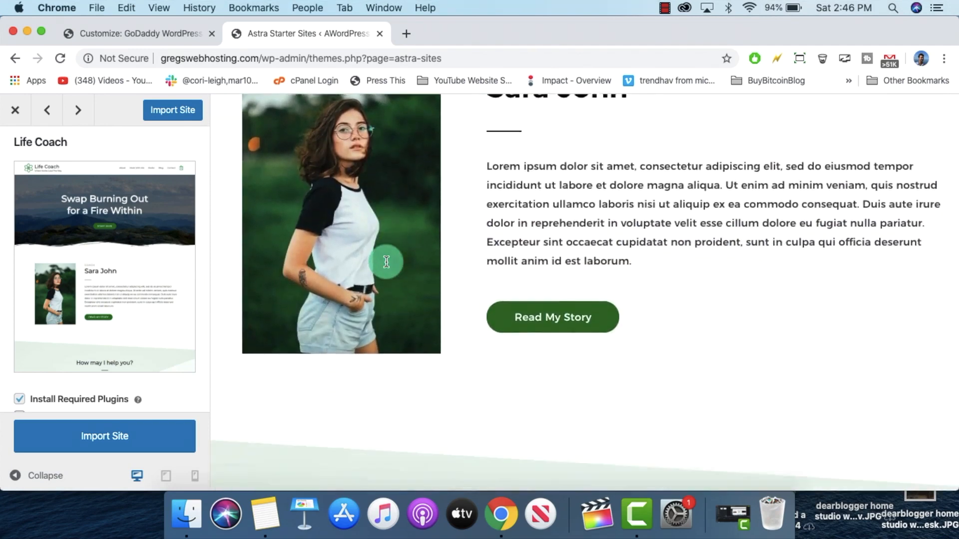
scroll(386, 262, up, 5)
scroll(386, 261, up, 10)
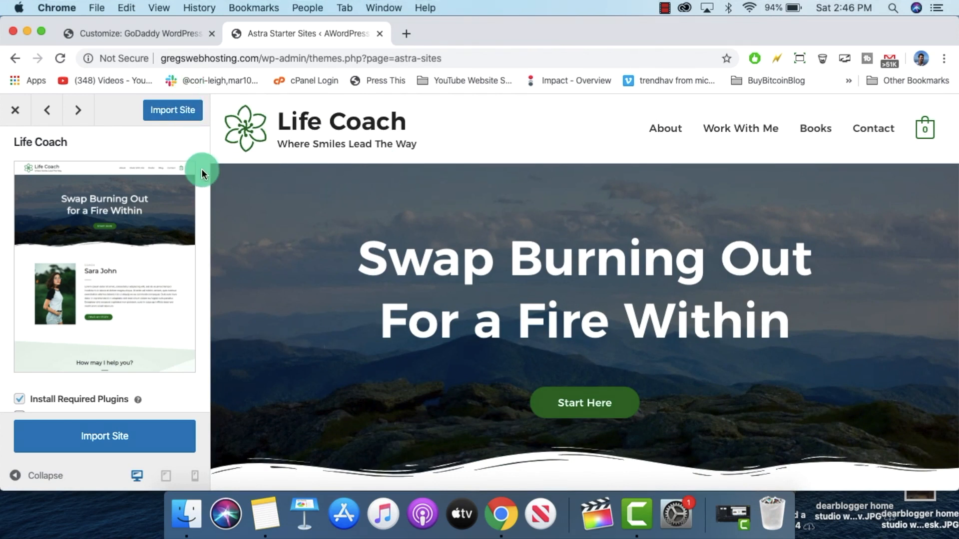
scroll(202, 173, down, 3)
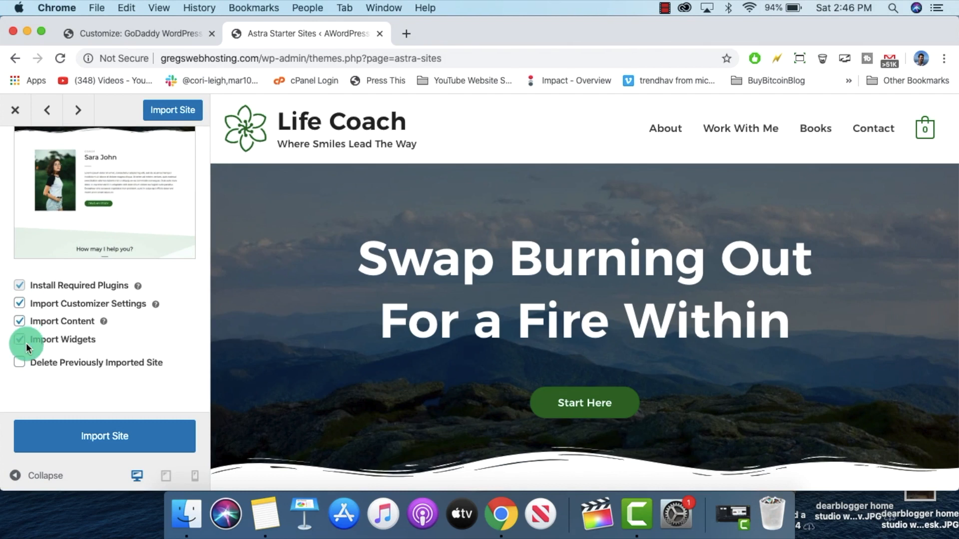
click(20, 364)
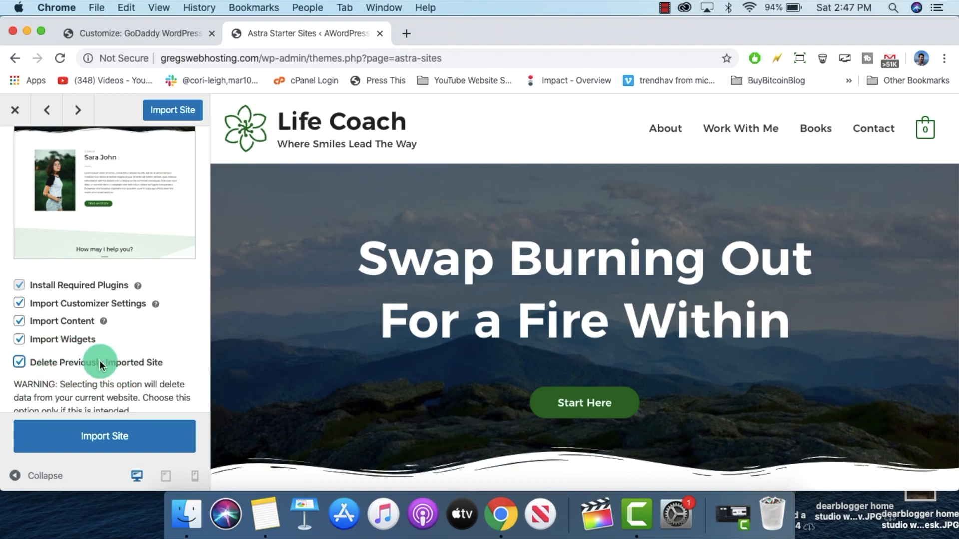
click(155, 440)
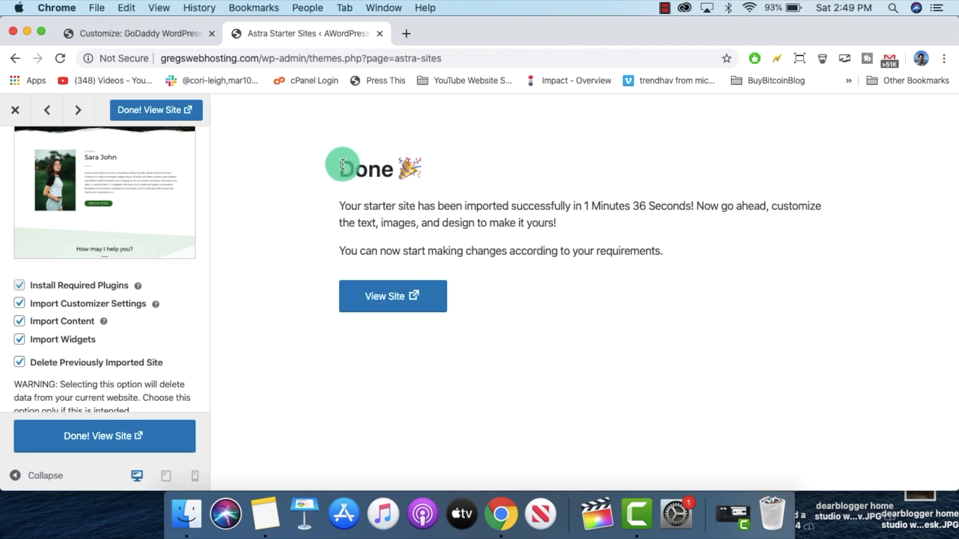
Step: Confirm the import finished in 1 minute 36 seconds and open the live site in a new tab
drag(339, 168, 403, 169)
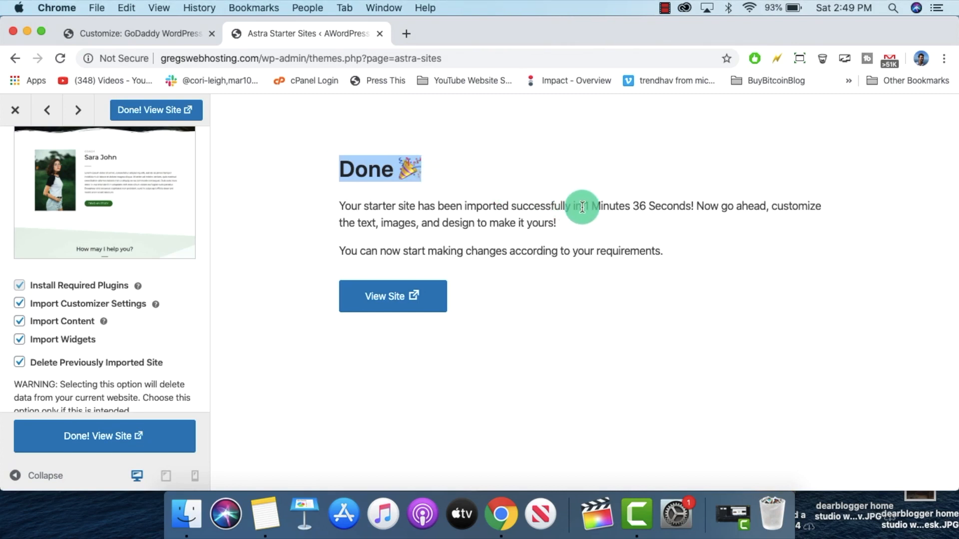
drag(585, 206, 685, 203)
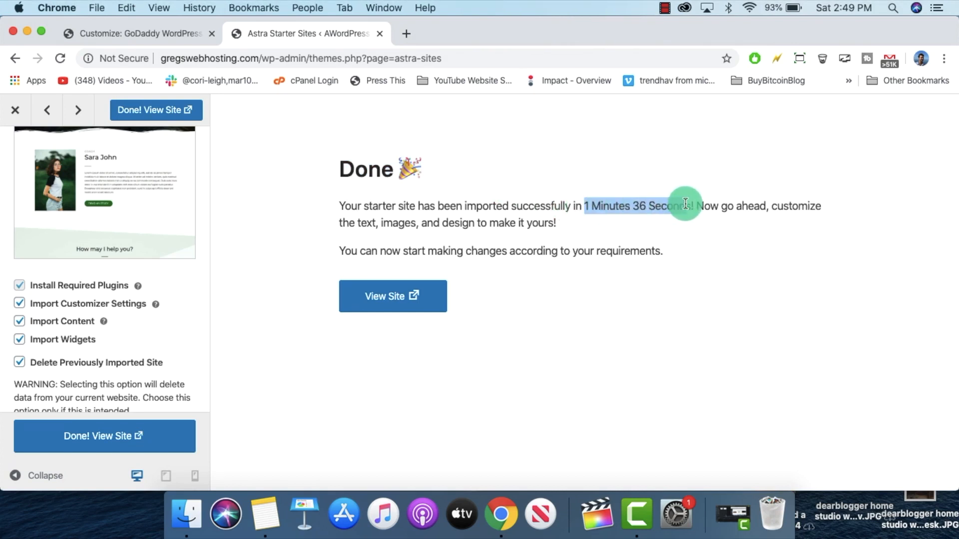
click(702, 239)
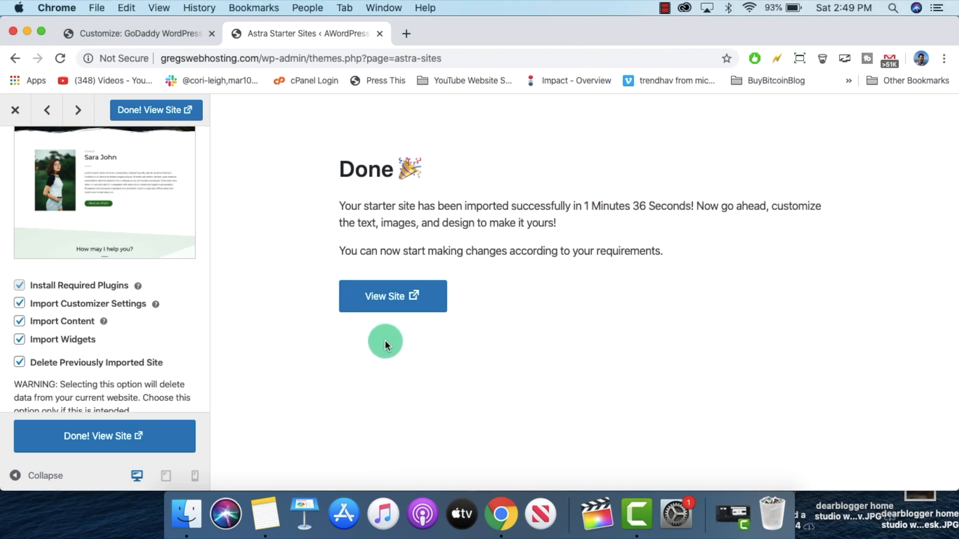
click(398, 295)
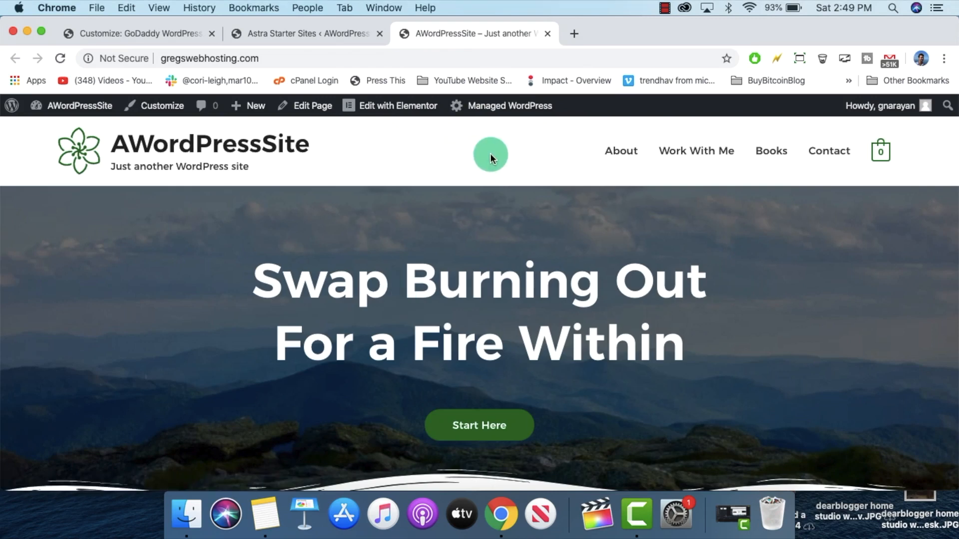
scroll(489, 154, down, 5)
scroll(491, 154, down, 8)
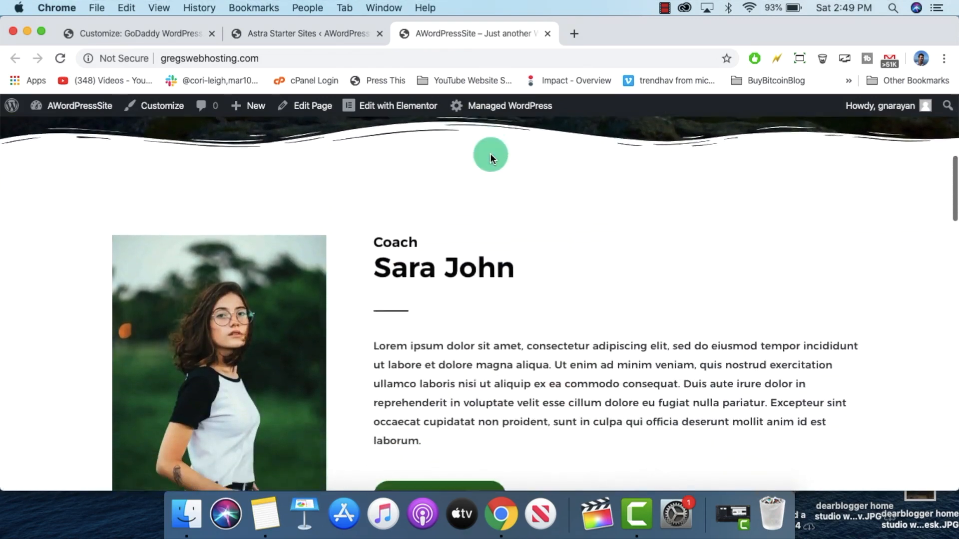
scroll(496, 187, down, 10)
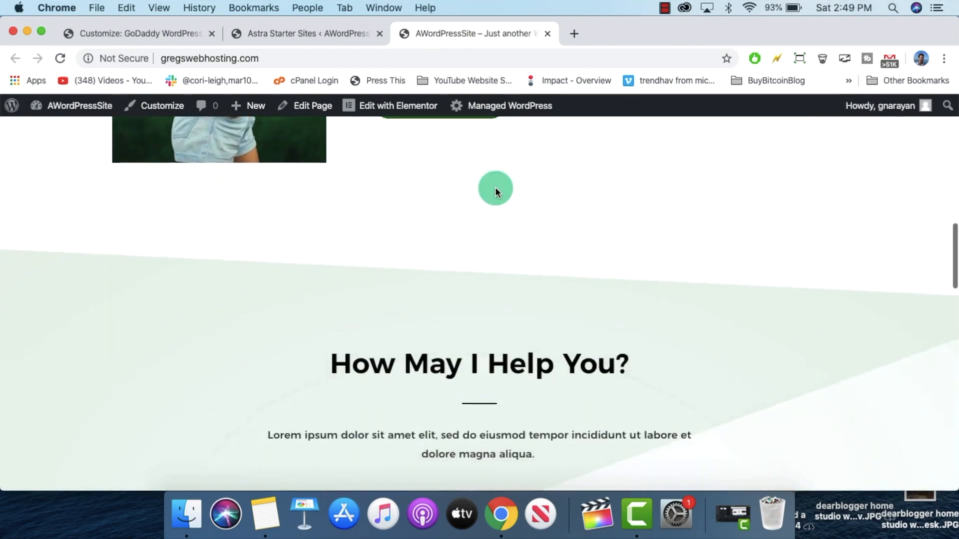
scroll(496, 188, down, 1)
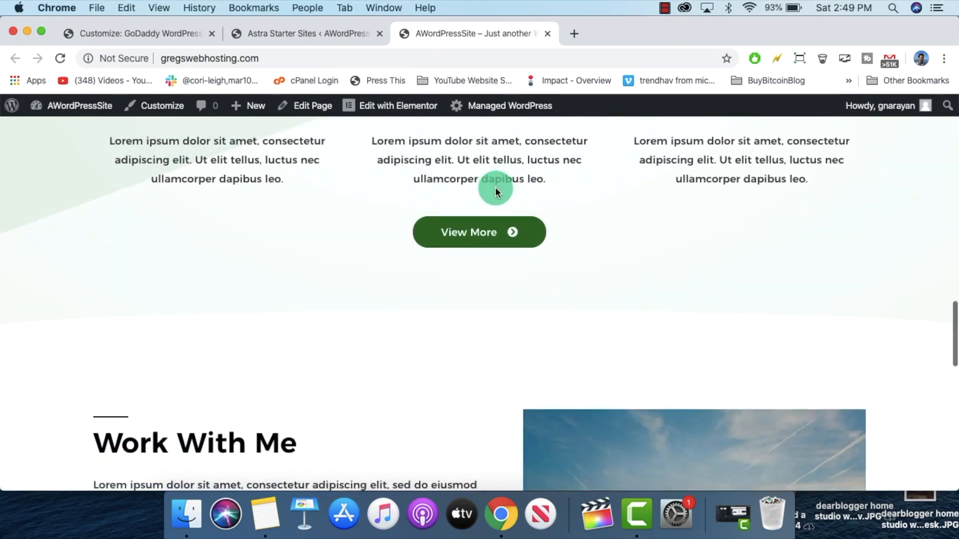
scroll(495, 188, up, 4)
scroll(515, 268, down, 10)
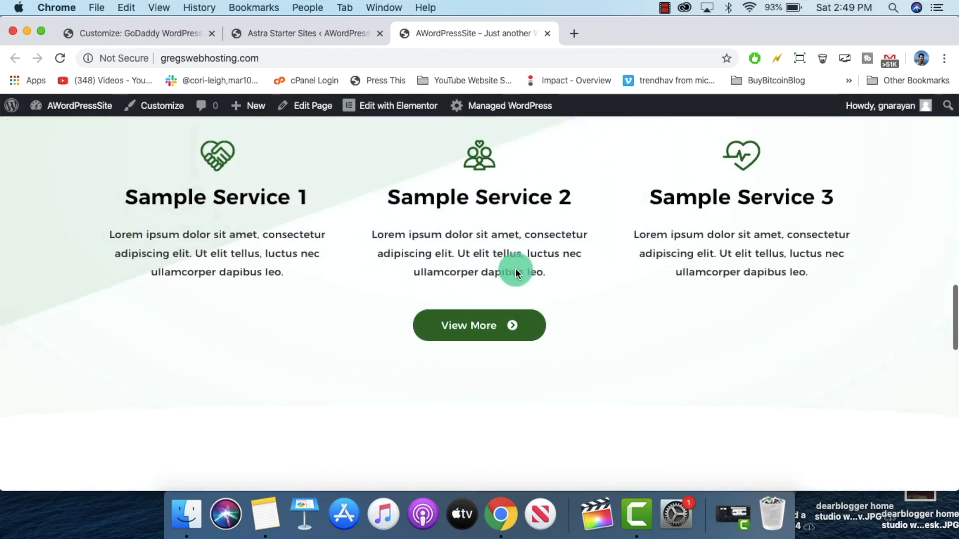
scroll(515, 268, down, 7)
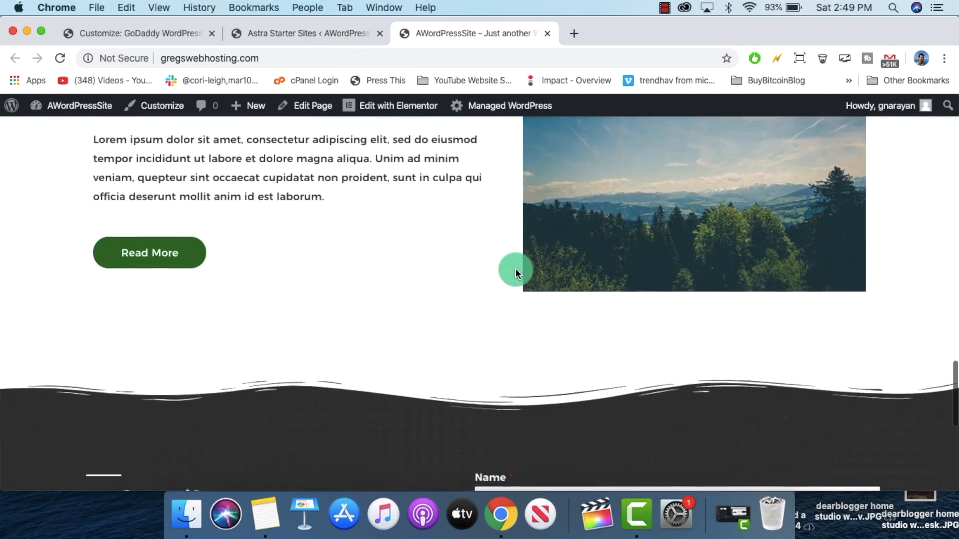
scroll(379, 263, up, 3)
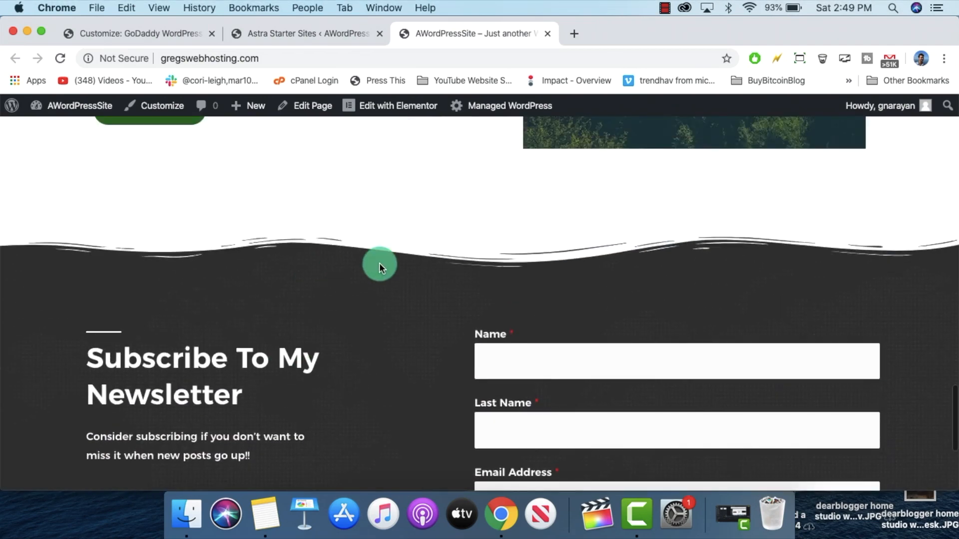
scroll(379, 263, down, 3)
click(530, 218)
click(533, 278)
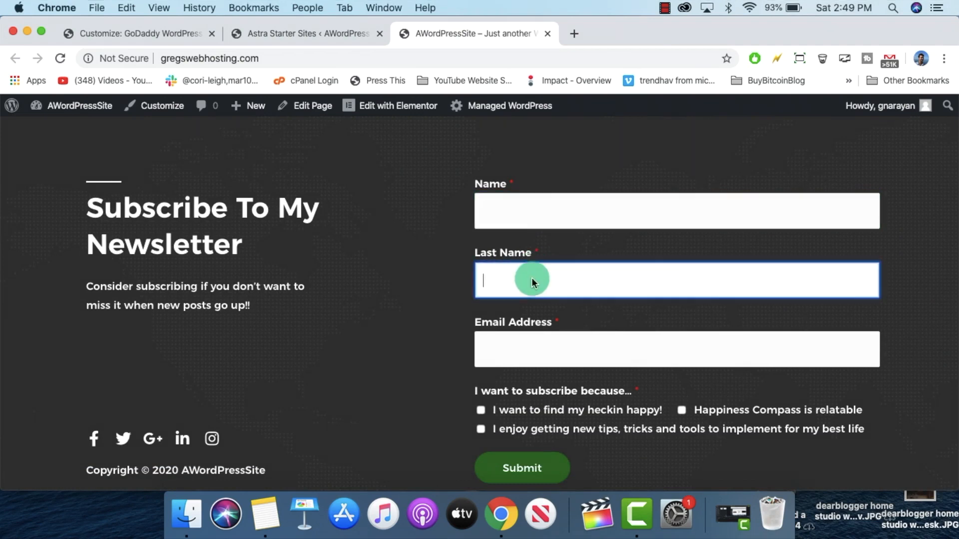
click(529, 342)
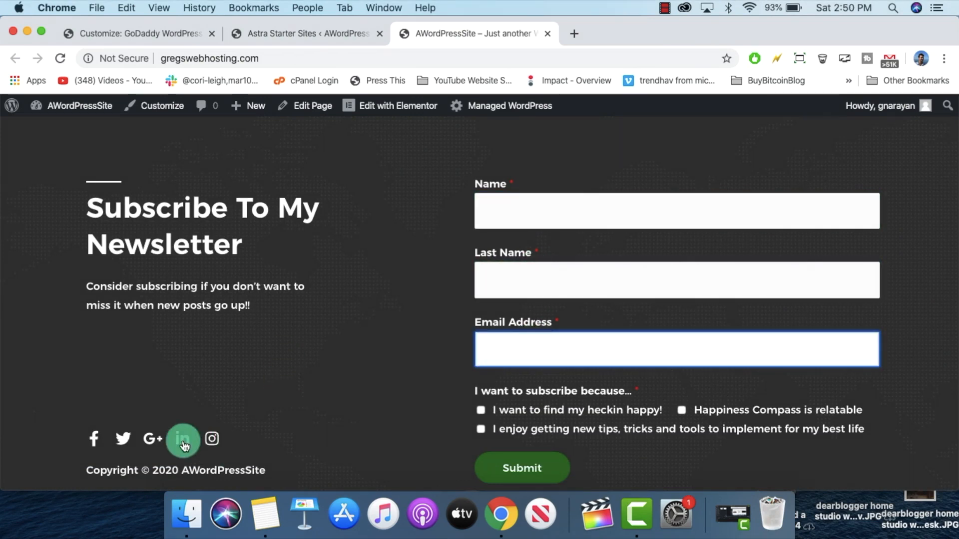
scroll(315, 441, up, 7)
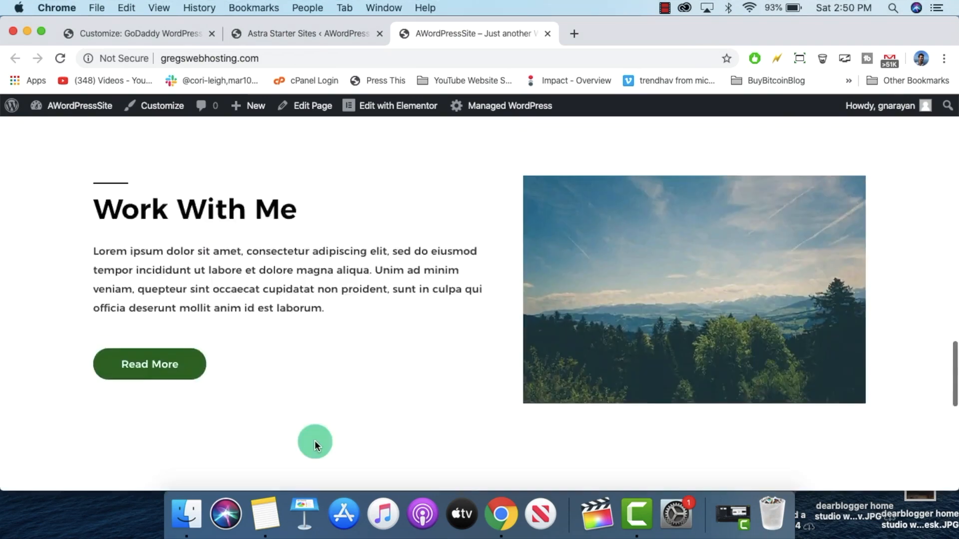
scroll(314, 441, up, 10)
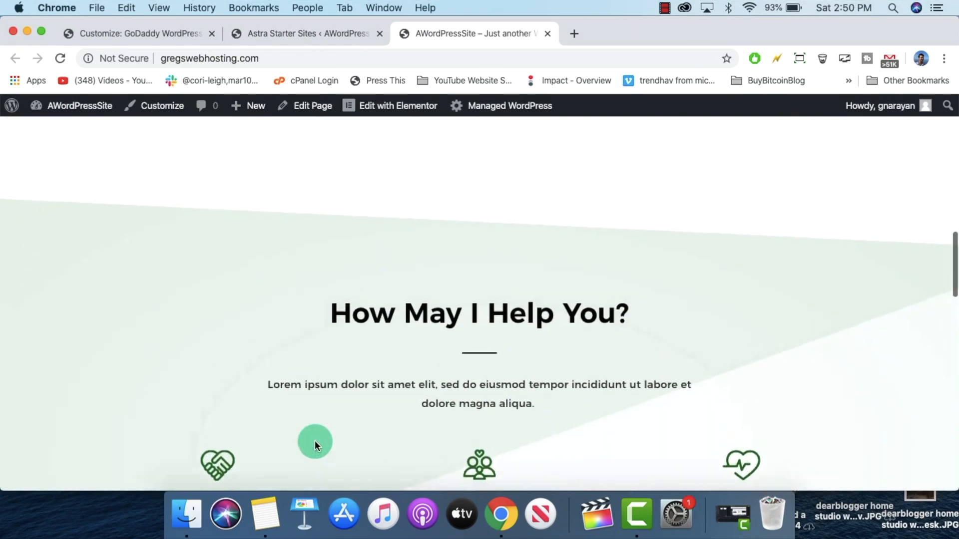
scroll(314, 441, up, 6)
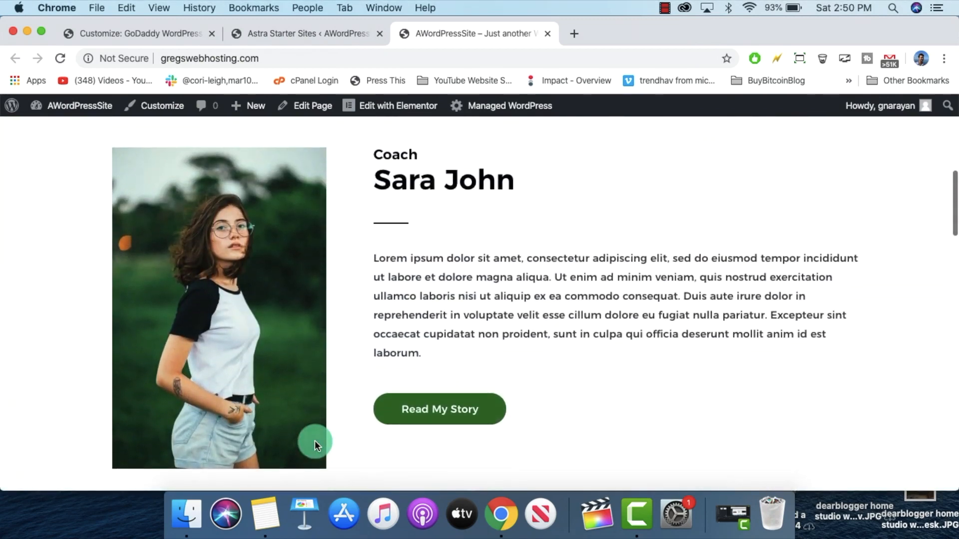
scroll(360, 369, up, 10)
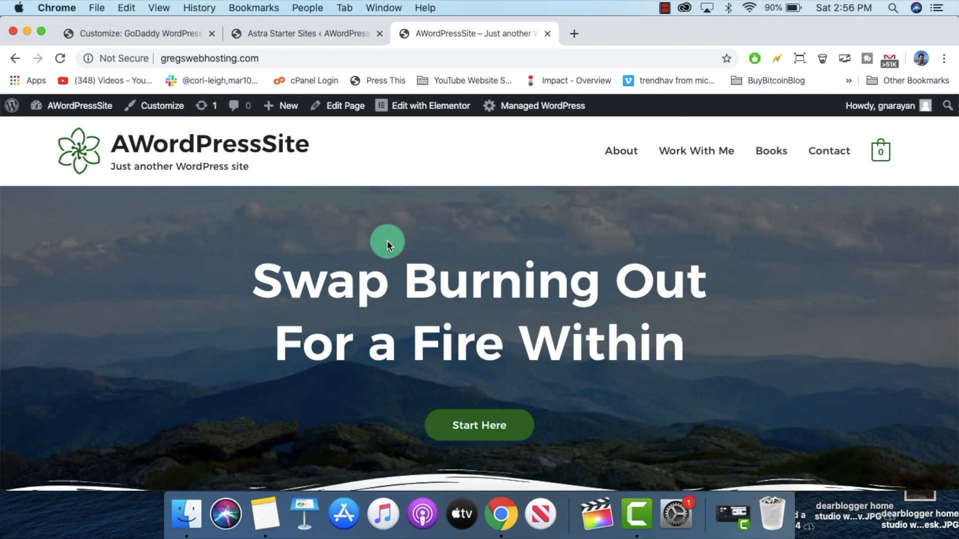
scroll(388, 241, down, 5)
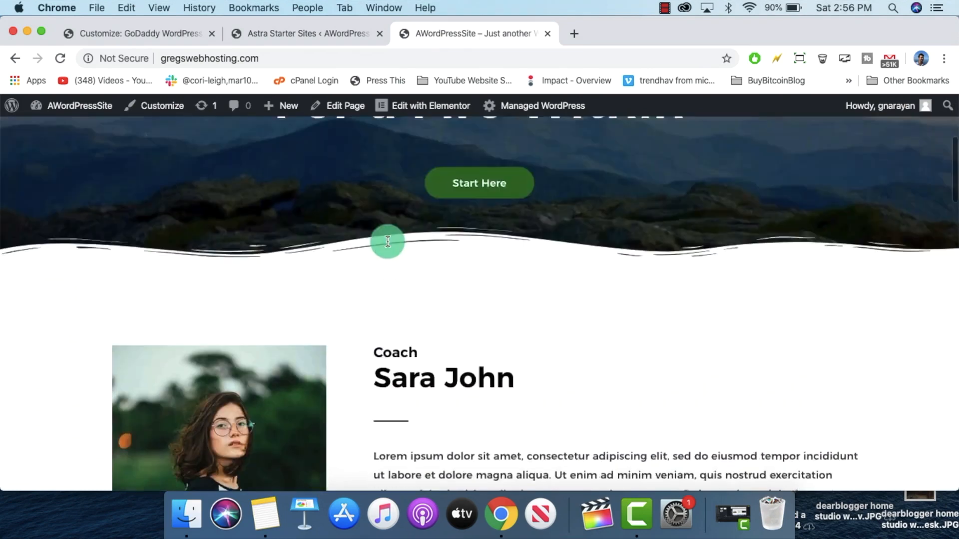
scroll(387, 240, up, 5)
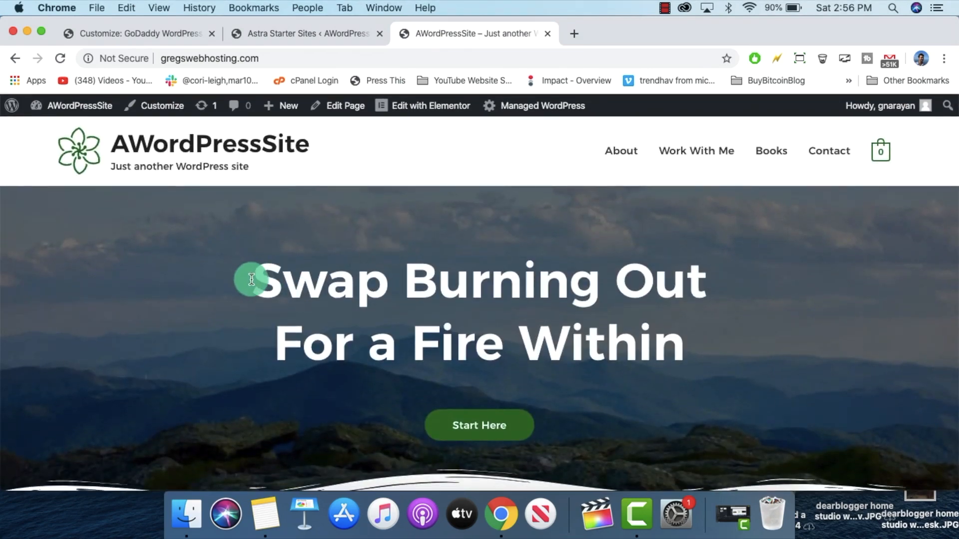
drag(251, 279, 718, 330)
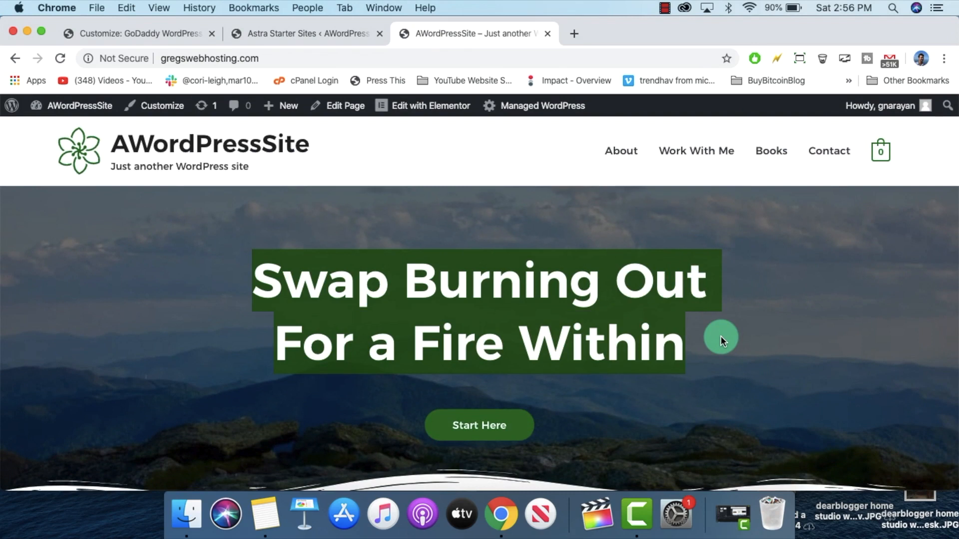
click(721, 336)
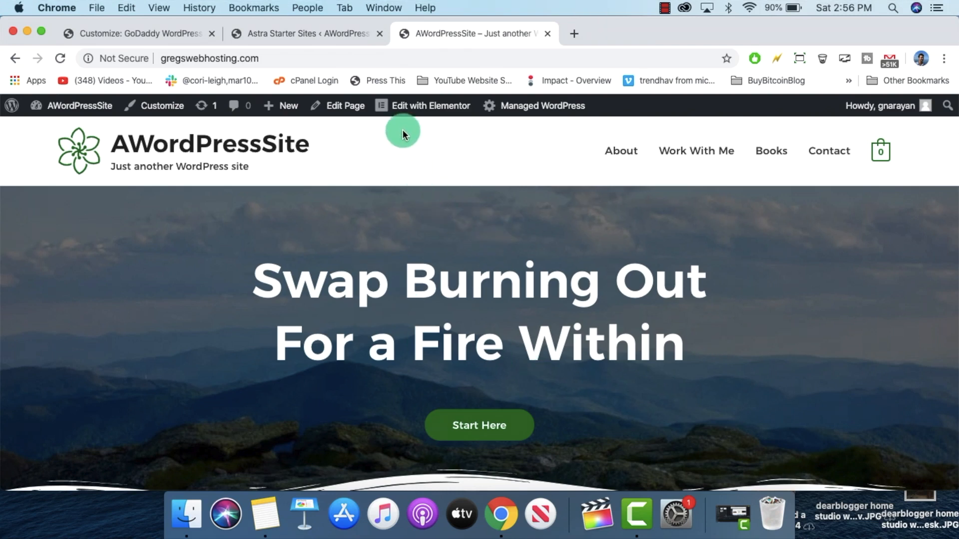
mouse_move(423, 105)
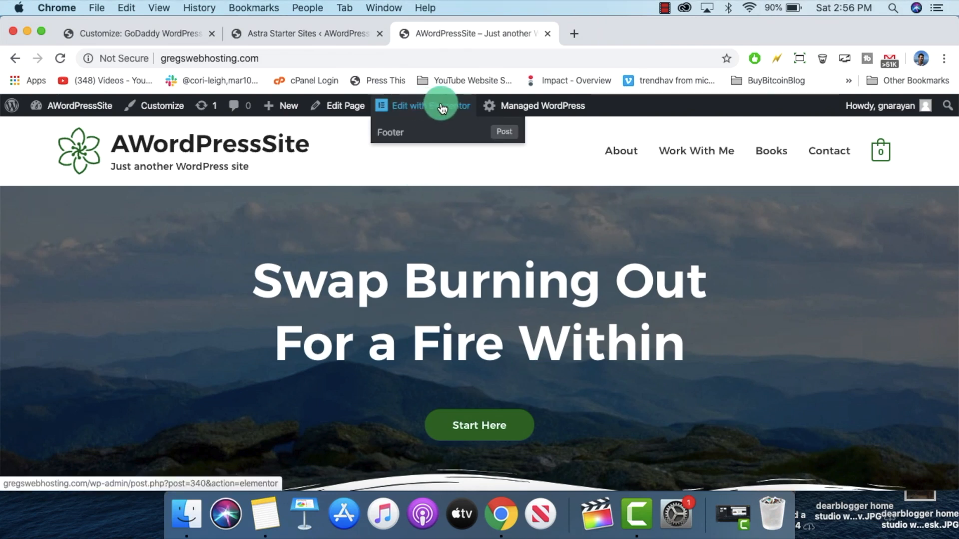
click(423, 107)
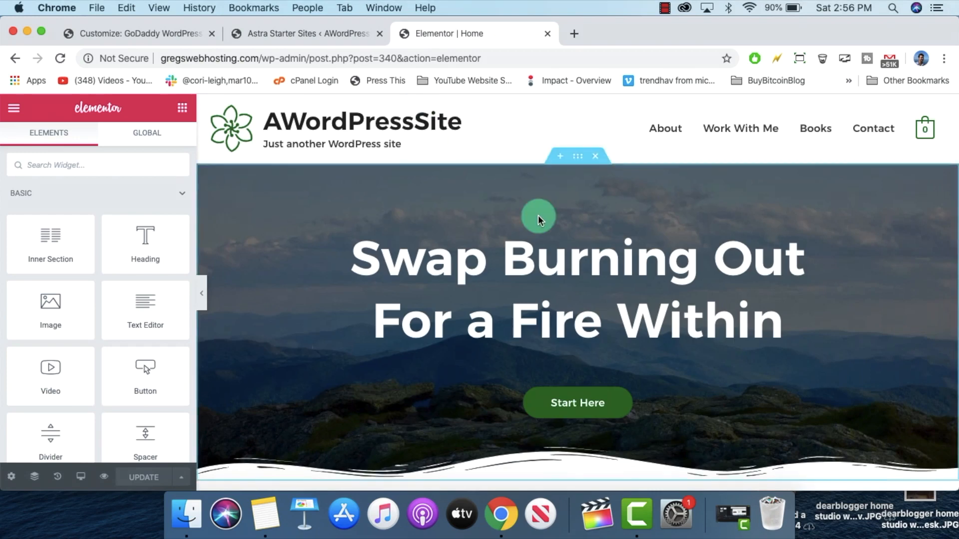
scroll(537, 214, down, 7)
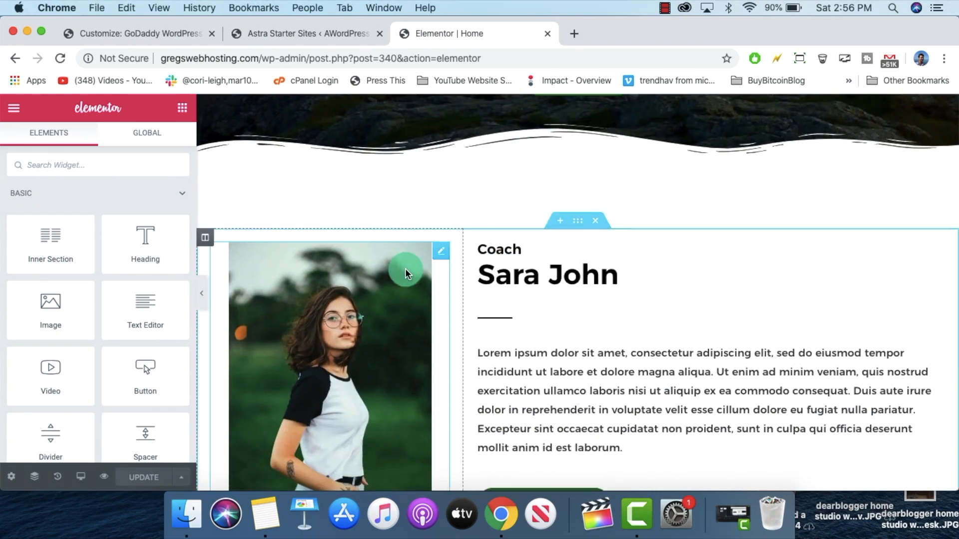
drag(267, 239, 701, 290)
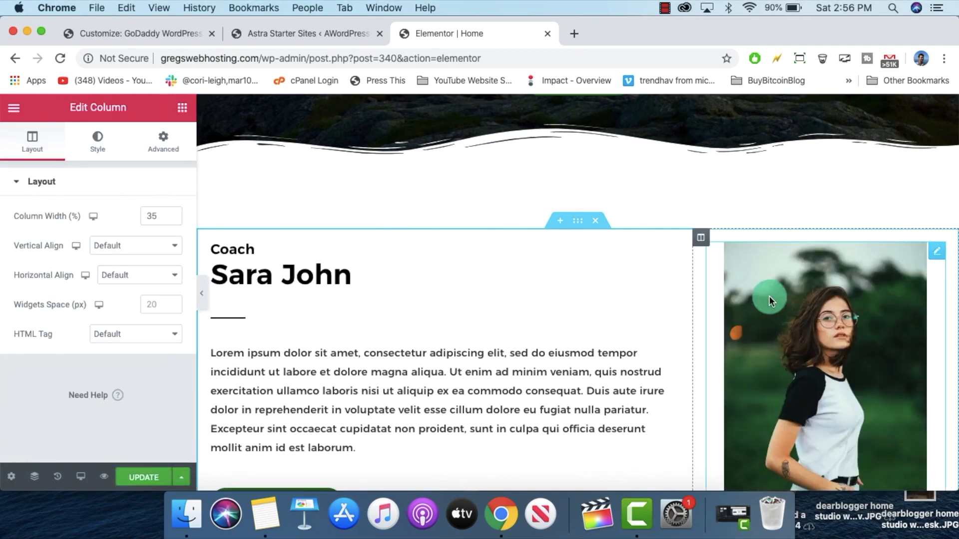
scroll(769, 298, down, 3)
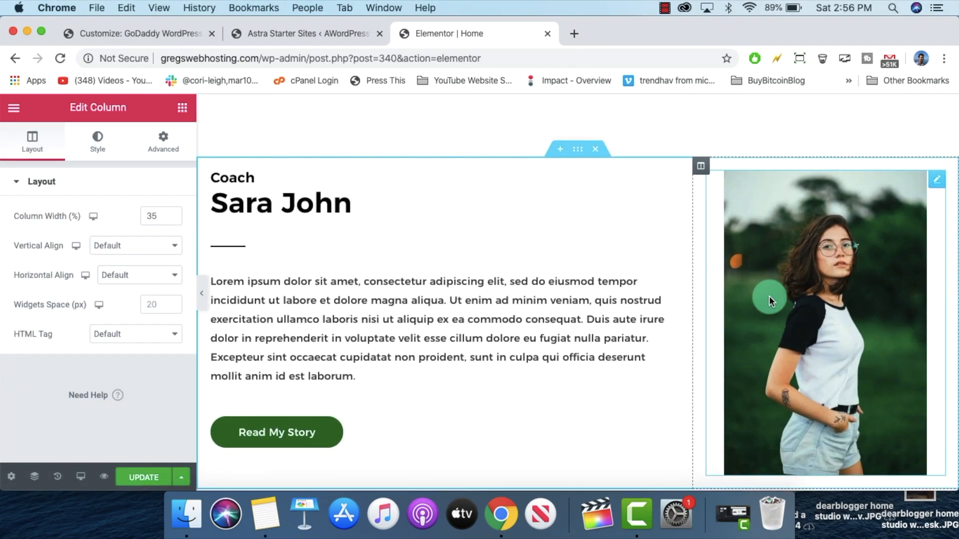
key(super+z)
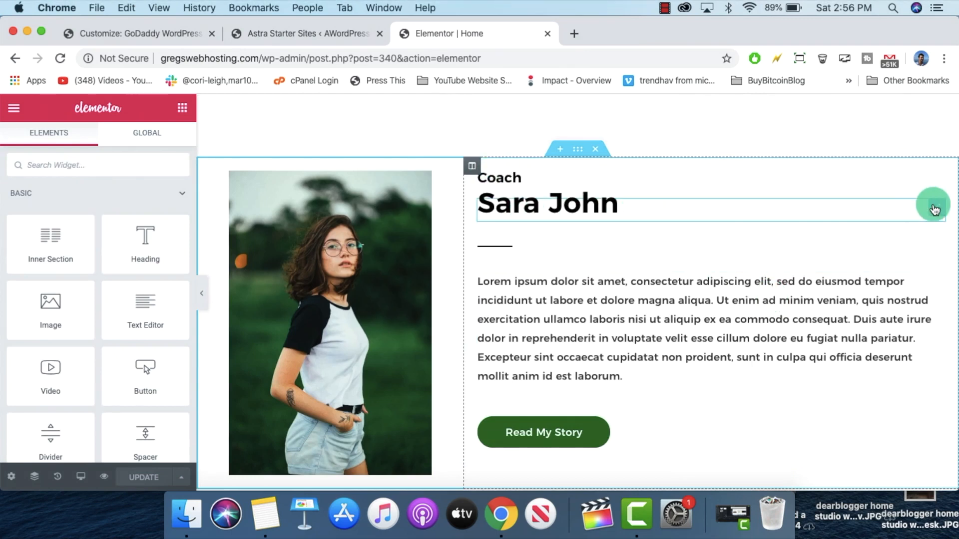
right_click(934, 210)
click(854, 405)
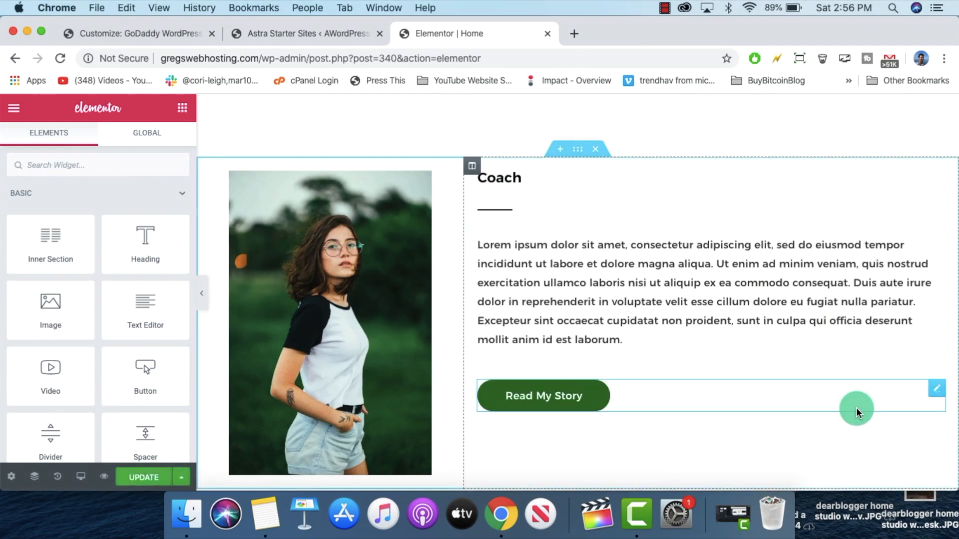
key(super+z)
scroll(669, 328, down, 6)
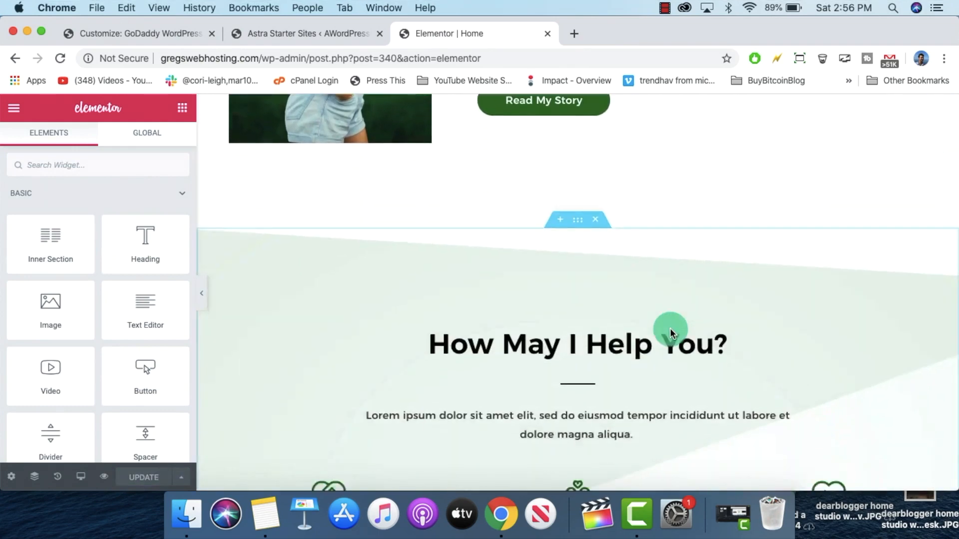
scroll(669, 328, down, 12)
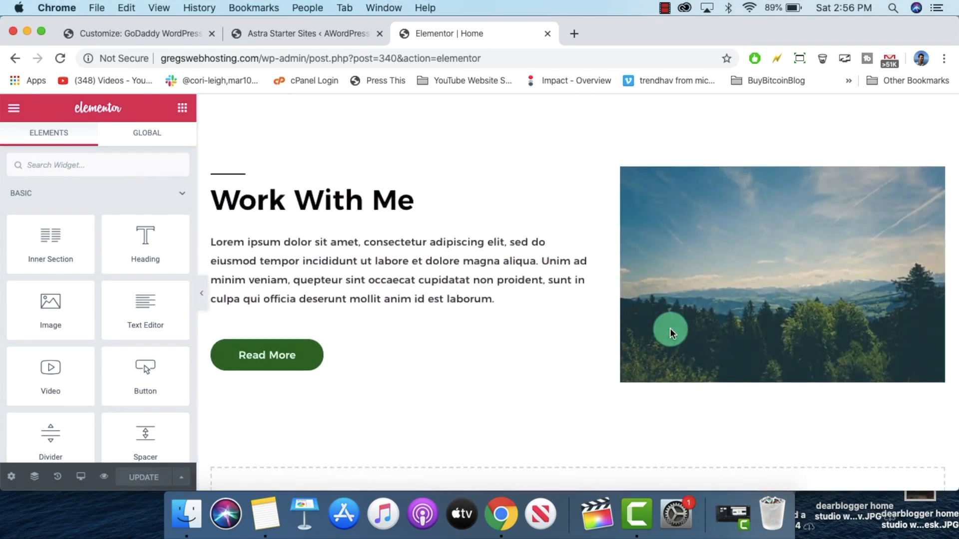
scroll(670, 328, down, 5)
scroll(669, 328, up, 15)
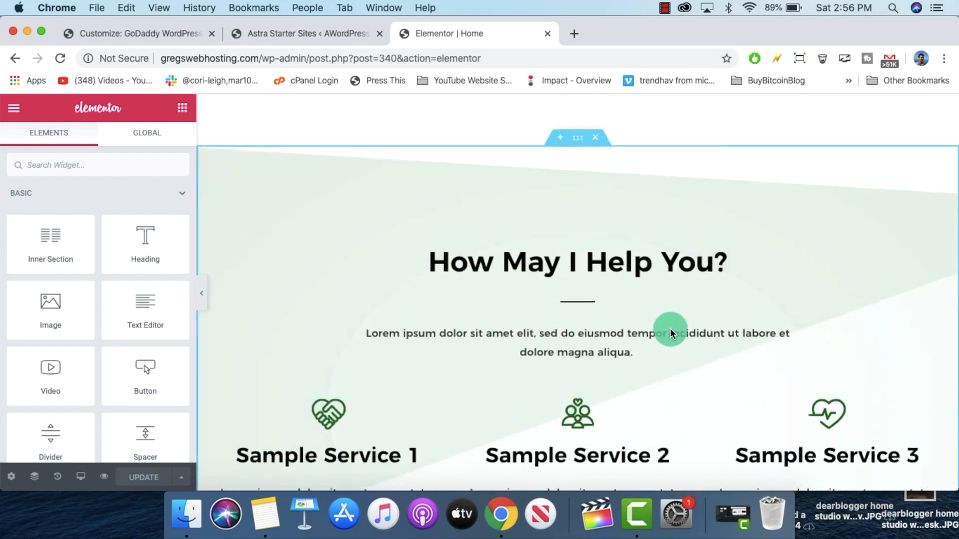
scroll(670, 328, up, 8)
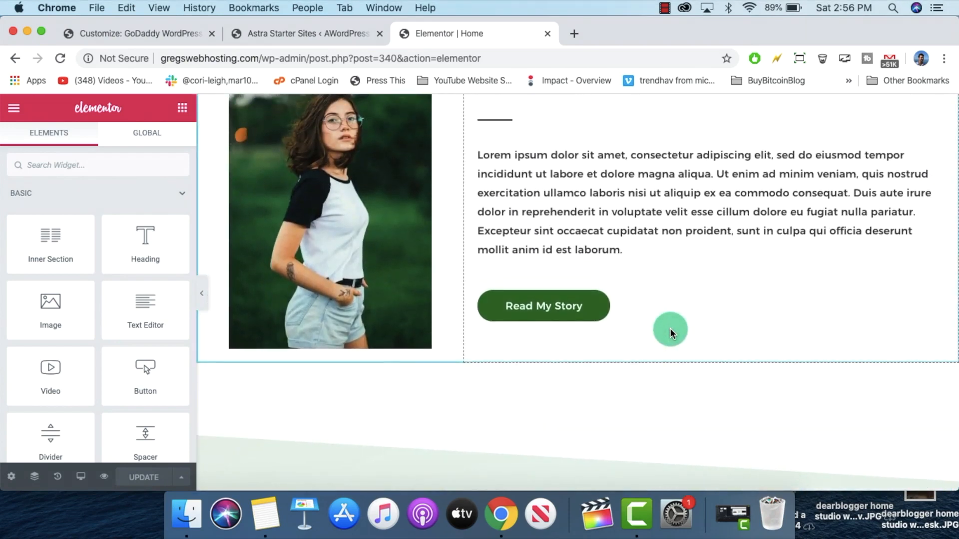
scroll(669, 328, up, 8)
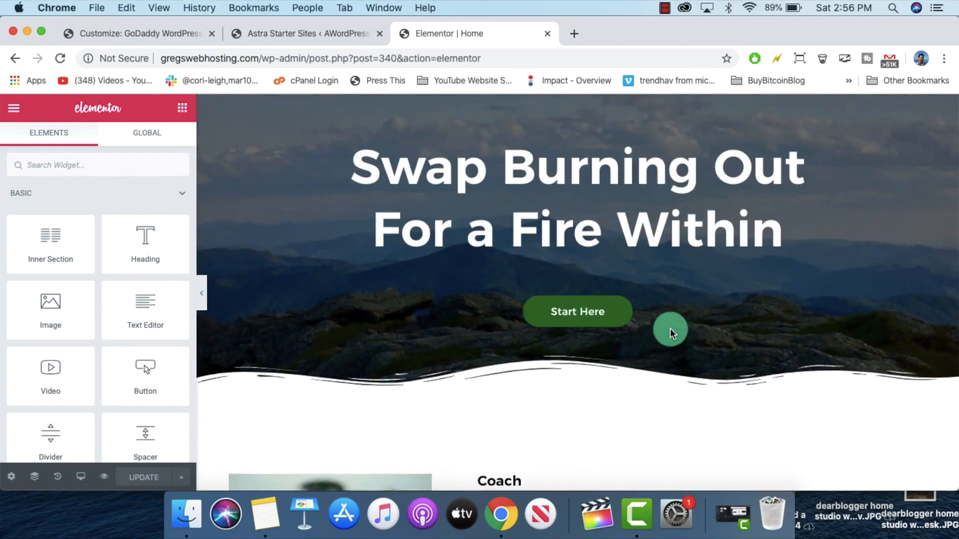
scroll(670, 328, up, 3)
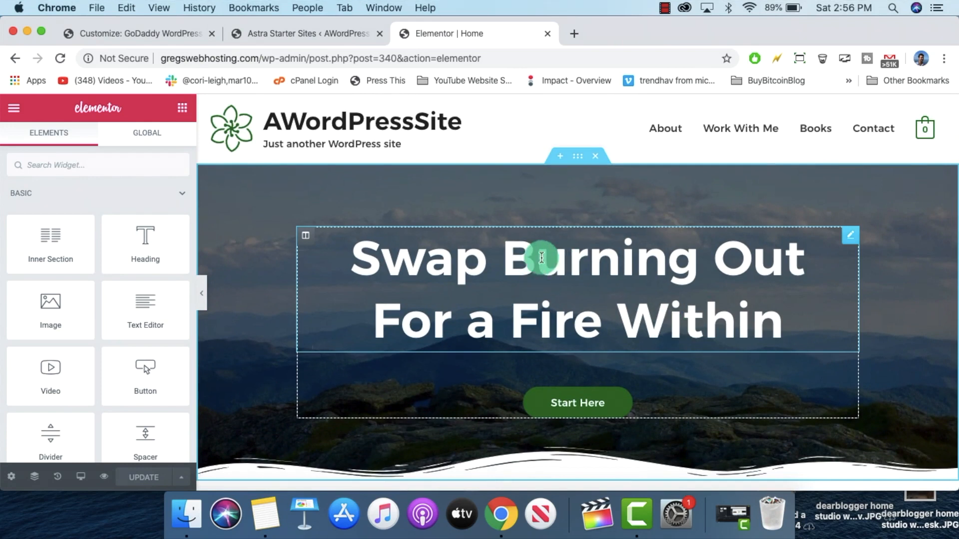
Step: Replace the hero headline text with 'GoDaddy Web Hosting Made Easy!' and update the page
click(563, 260)
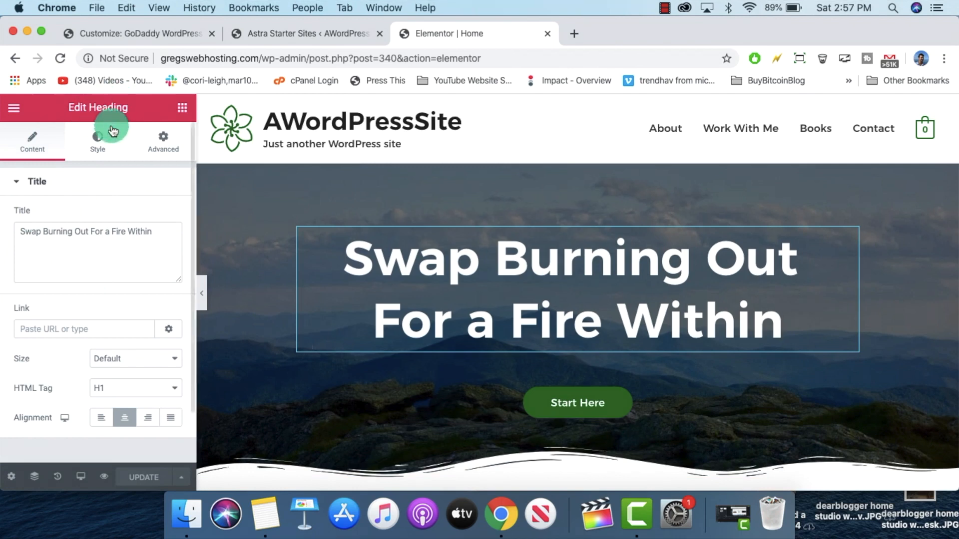
double_click(553, 258)
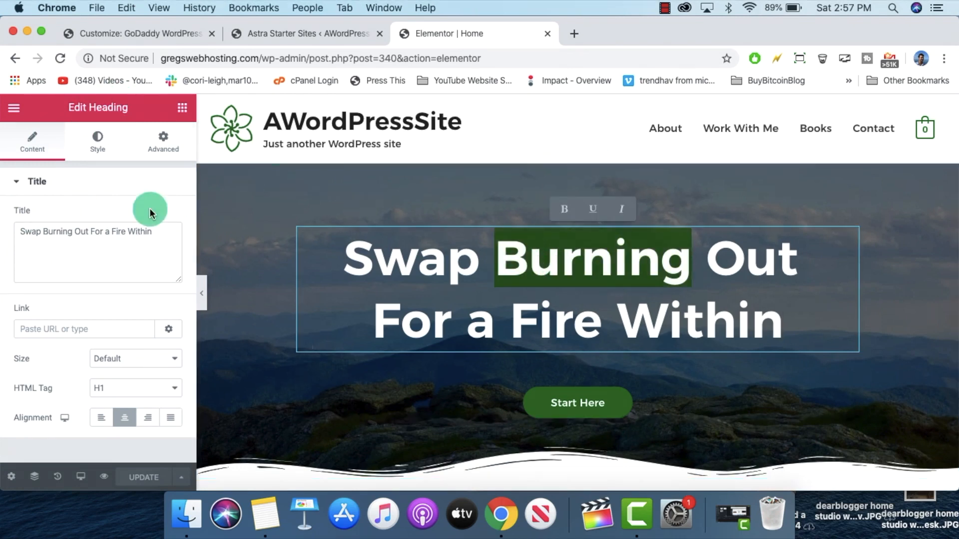
drag(152, 231, 11, 231)
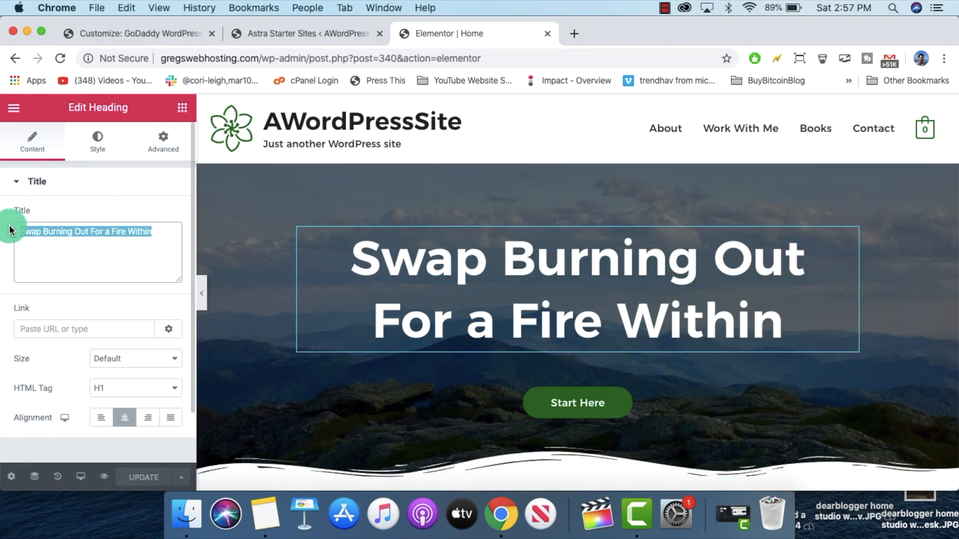
text(GoDaddy Web Hosting Made Easy!)
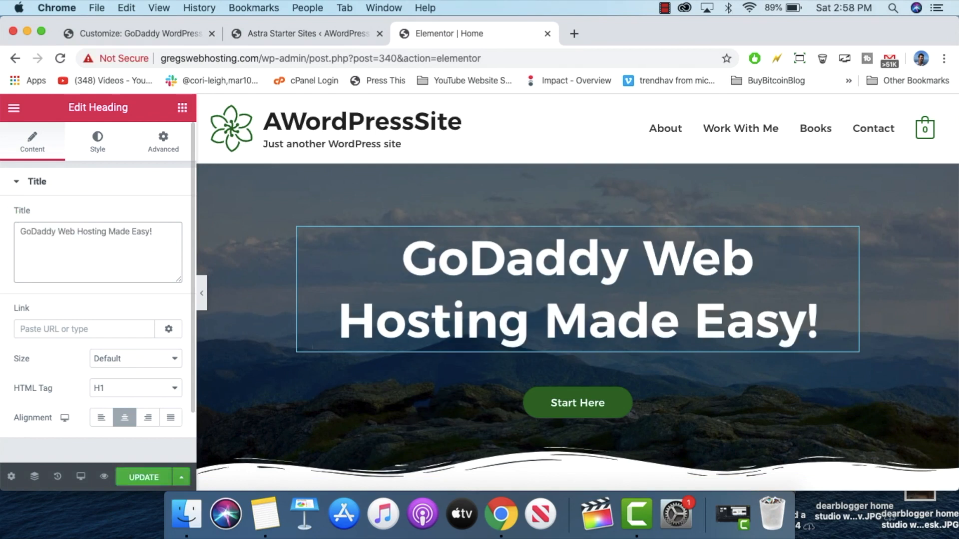
scroll(129, 250, down, 3)
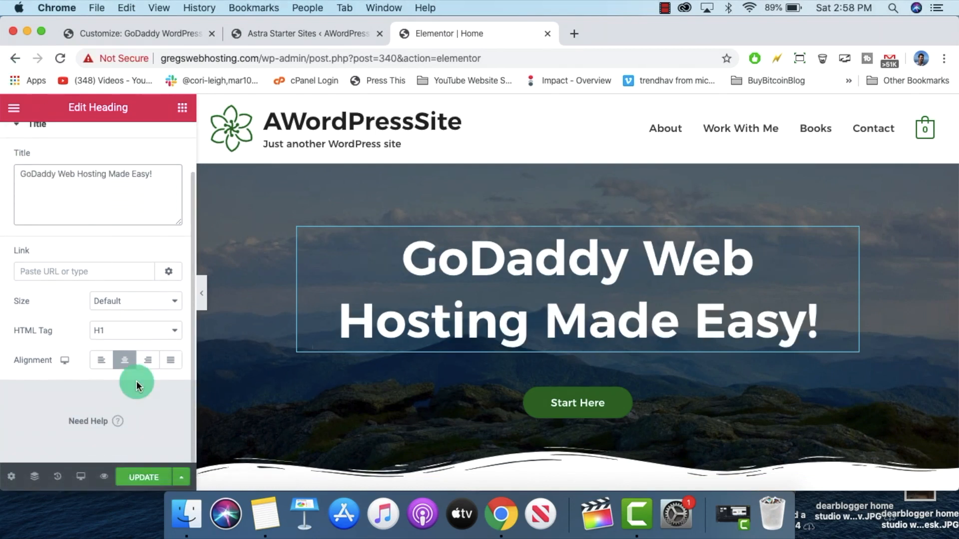
click(144, 478)
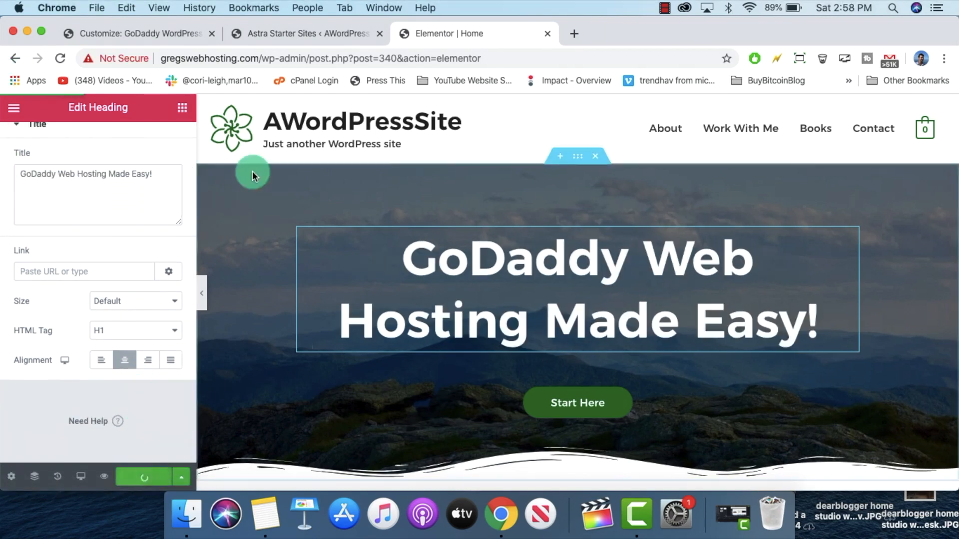
click(15, 109)
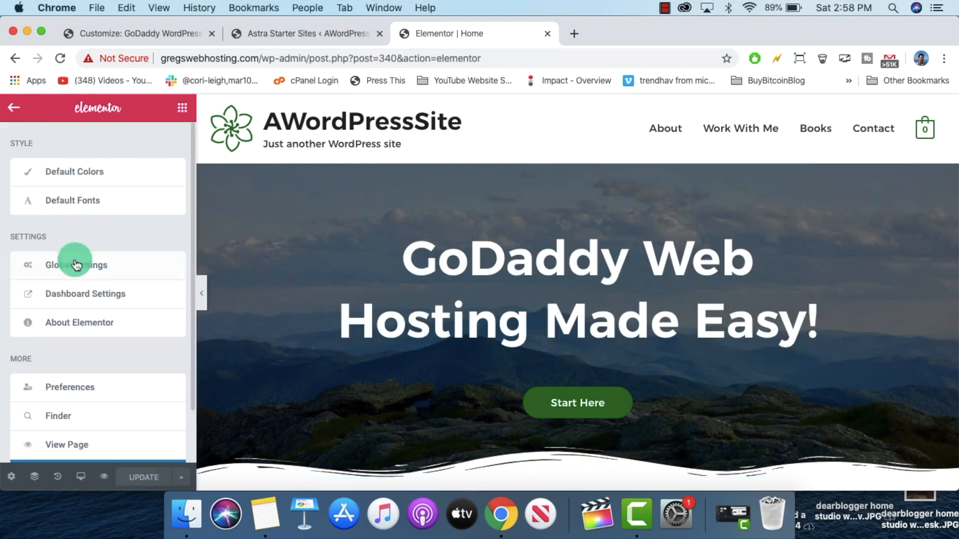
Step: Open the published homepage via View Page, scroll through it, and return to the top
scroll(75, 349, down, 2)
click(60, 385)
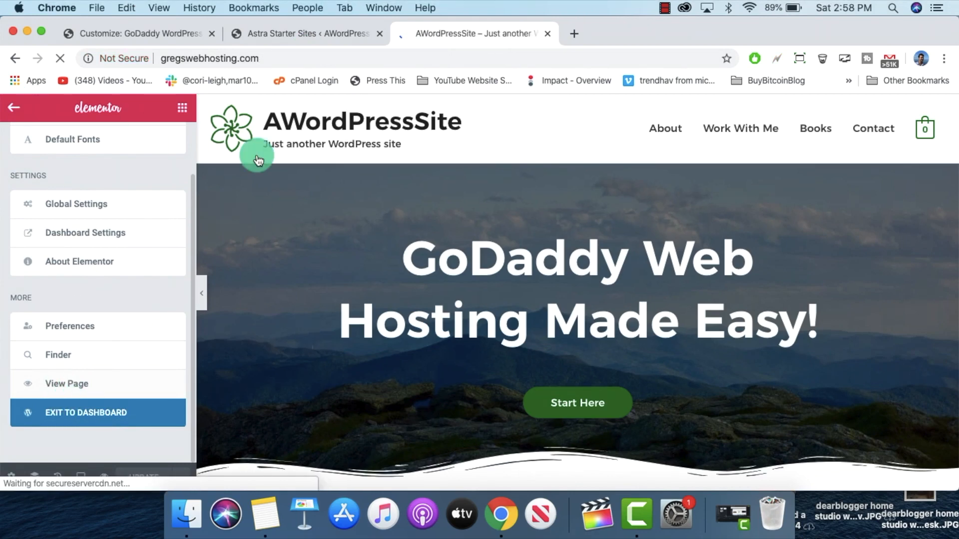
scroll(457, 169, down, 3)
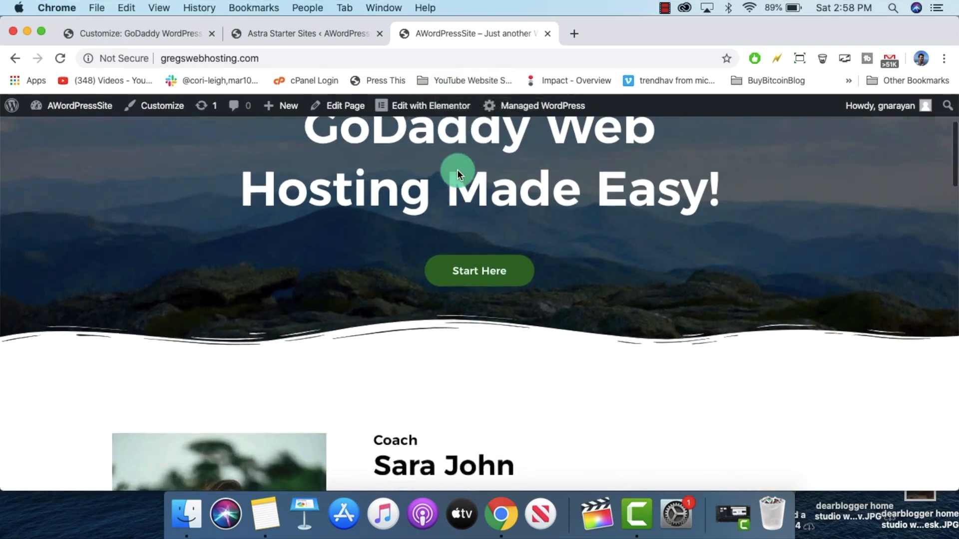
scroll(457, 170, down, 3)
scroll(457, 169, up, 6)
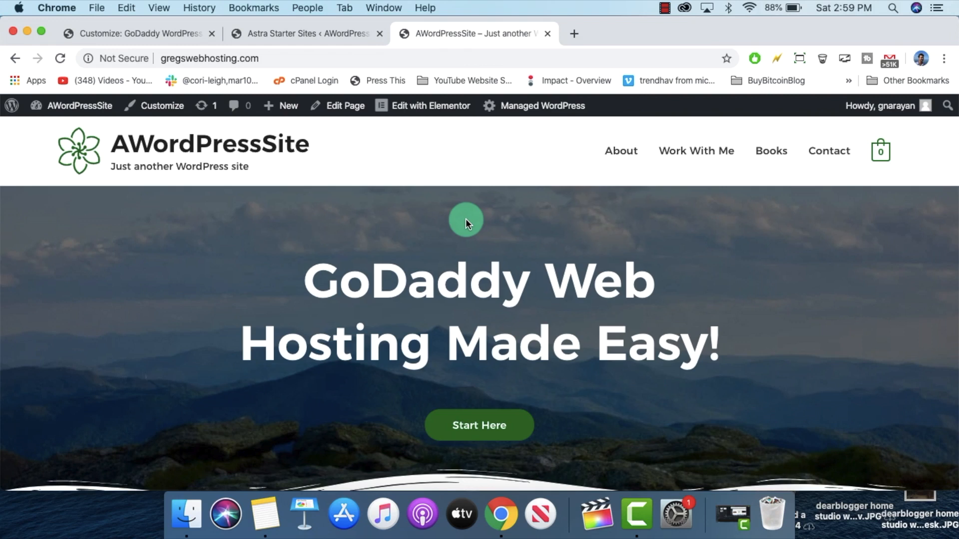
scroll(361, 217, down, 5)
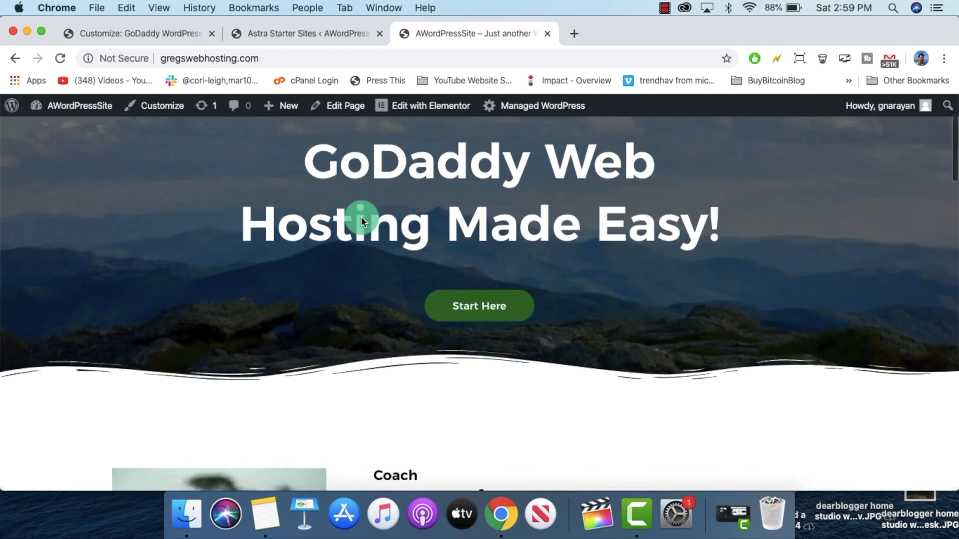
scroll(434, 278, down, 20)
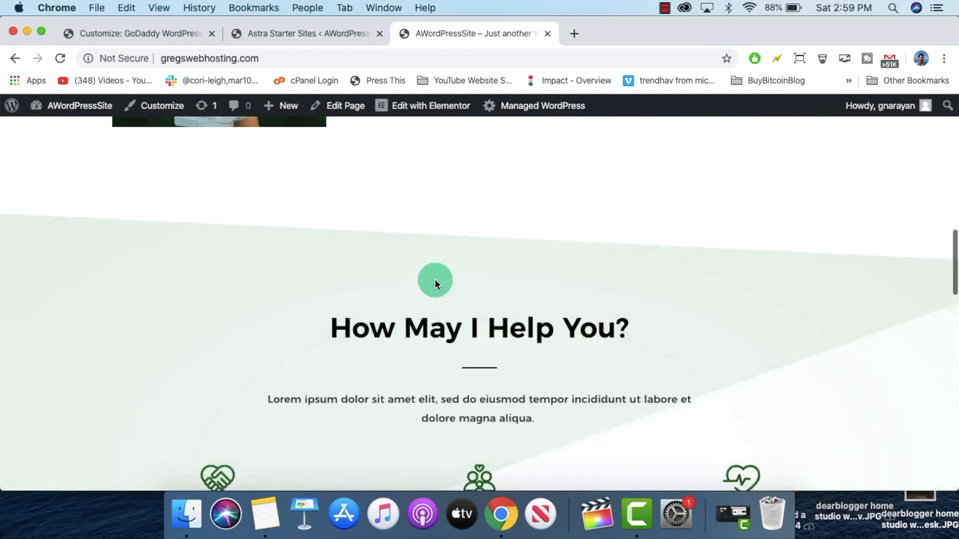
scroll(434, 278, down, 15)
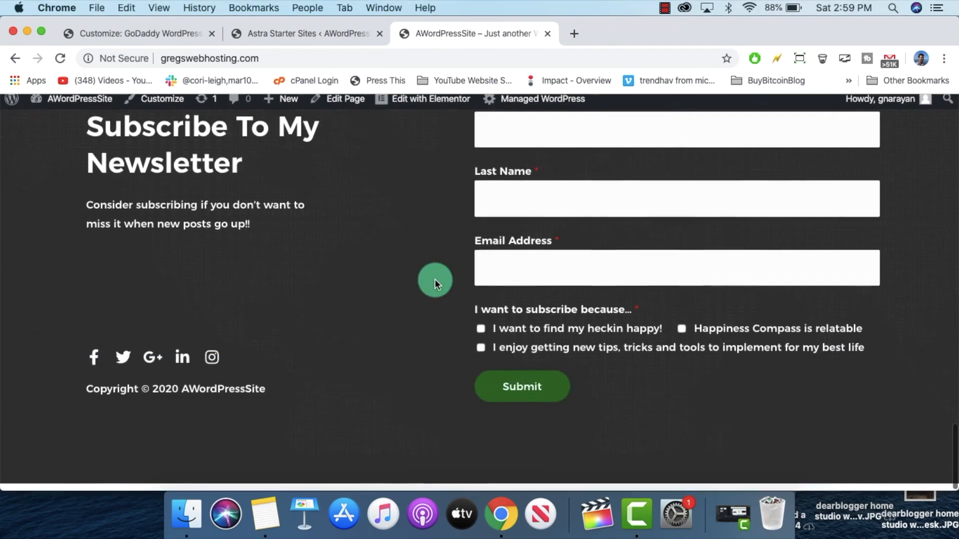
scroll(435, 279, up, 10)
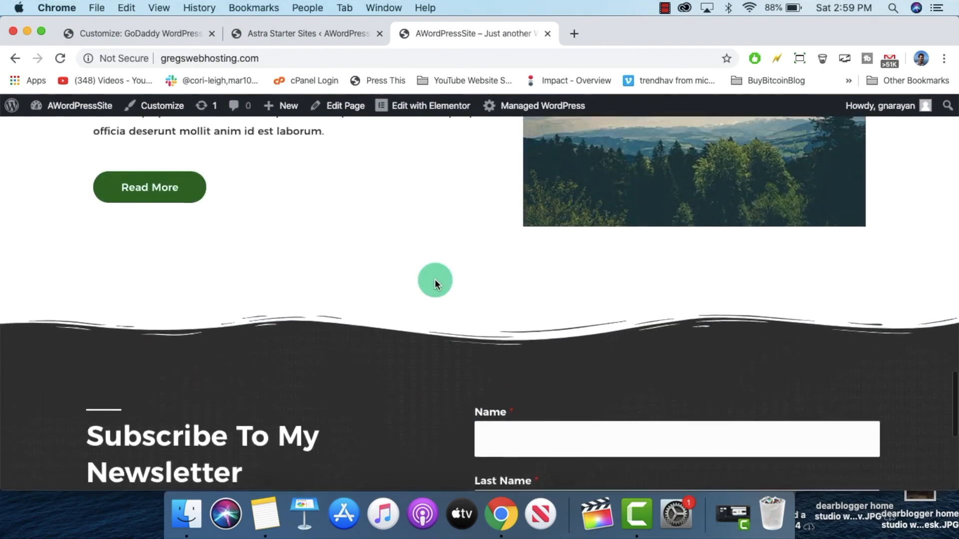
scroll(434, 282, up, 1)
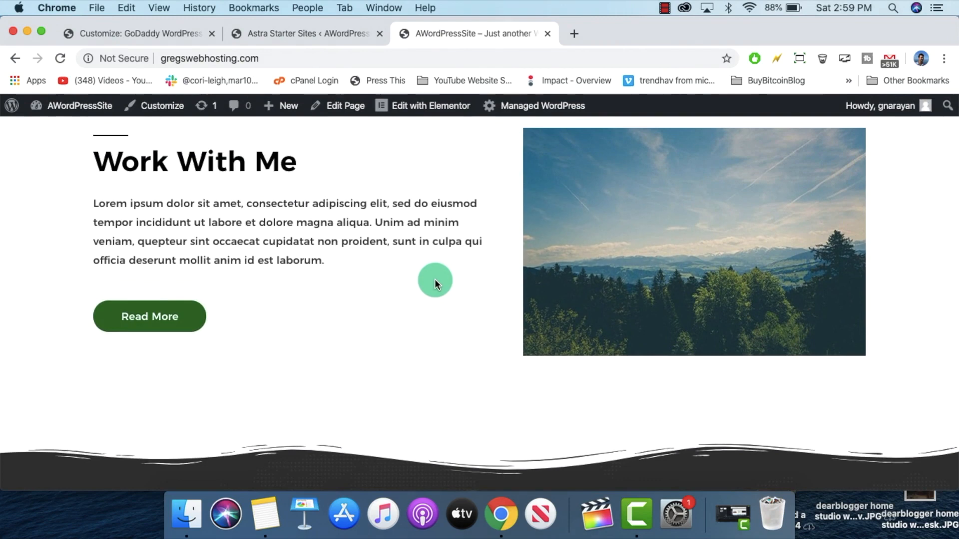
scroll(435, 281, up, 3)
scroll(434, 280, up, 10)
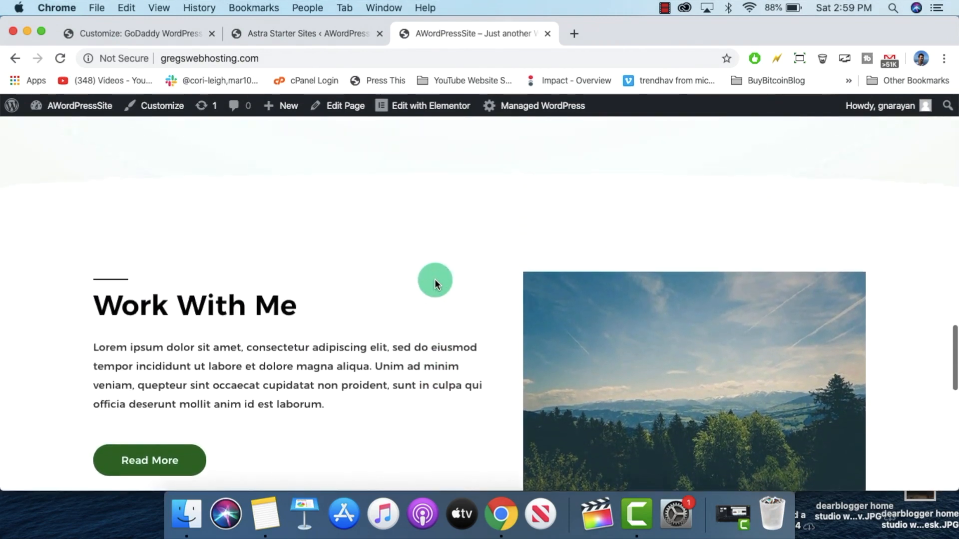
scroll(434, 281, up, 1)
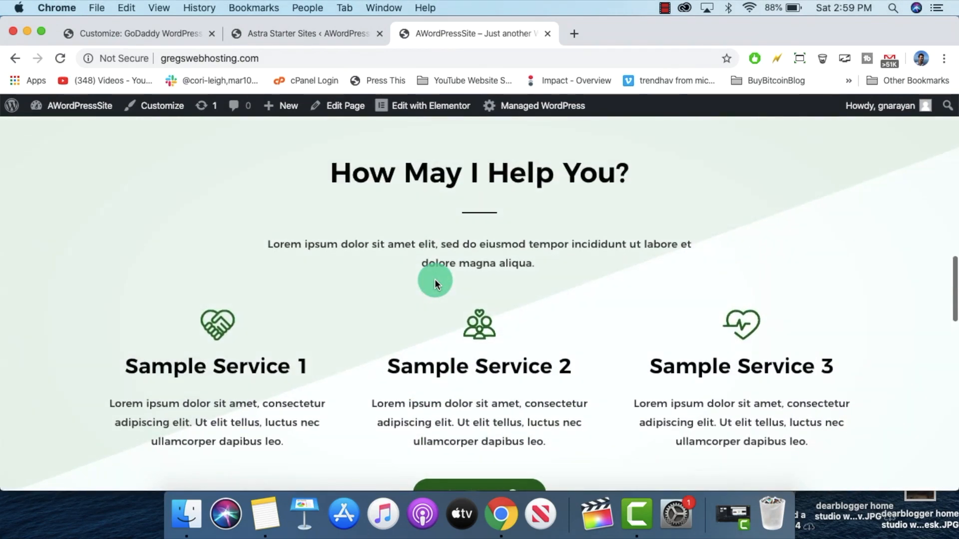
scroll(435, 281, up, 10)
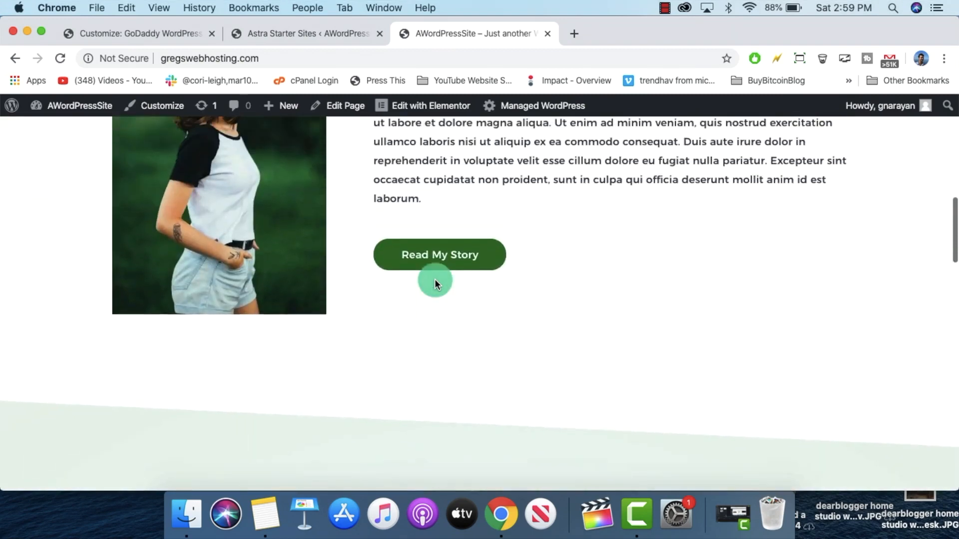
scroll(435, 281, up, 4)
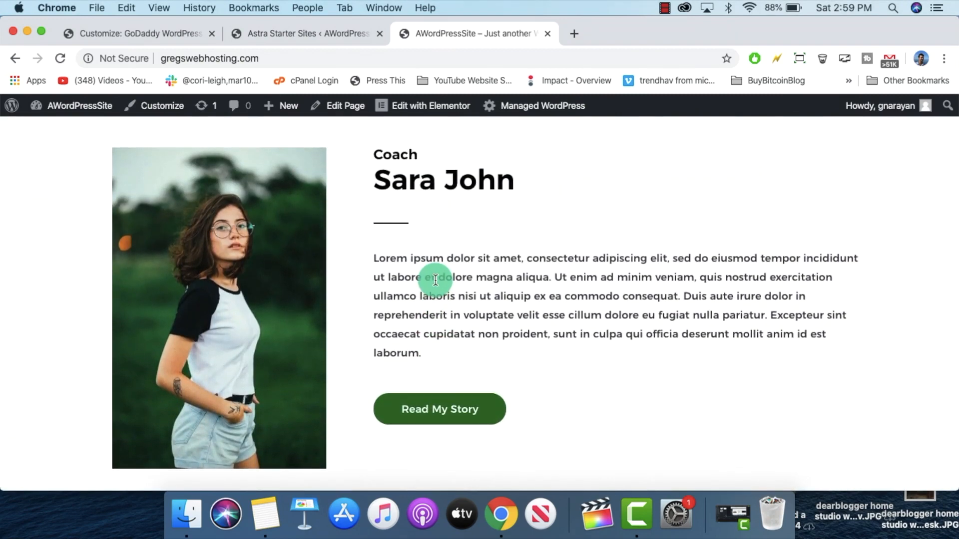
scroll(435, 280, up, 15)
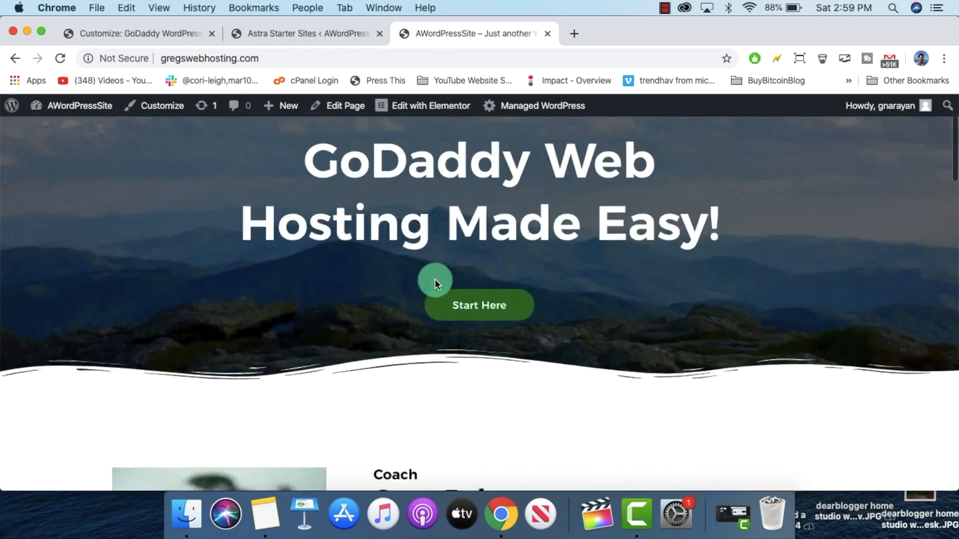